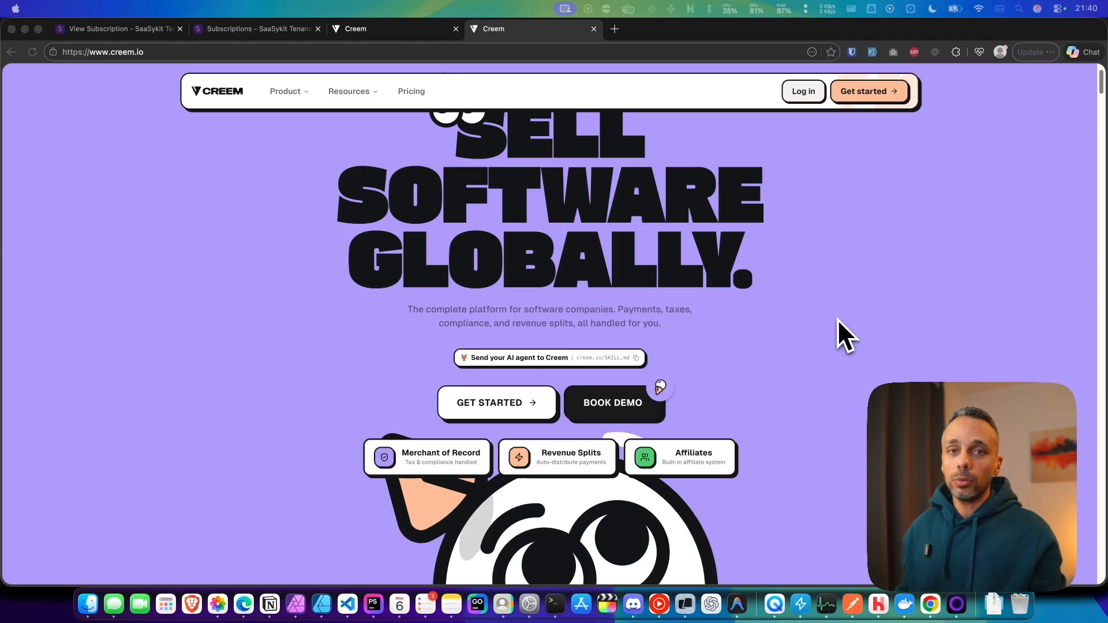
Step: Browse the Creem homepage's feature sections
scroll(839, 330, up, 2)
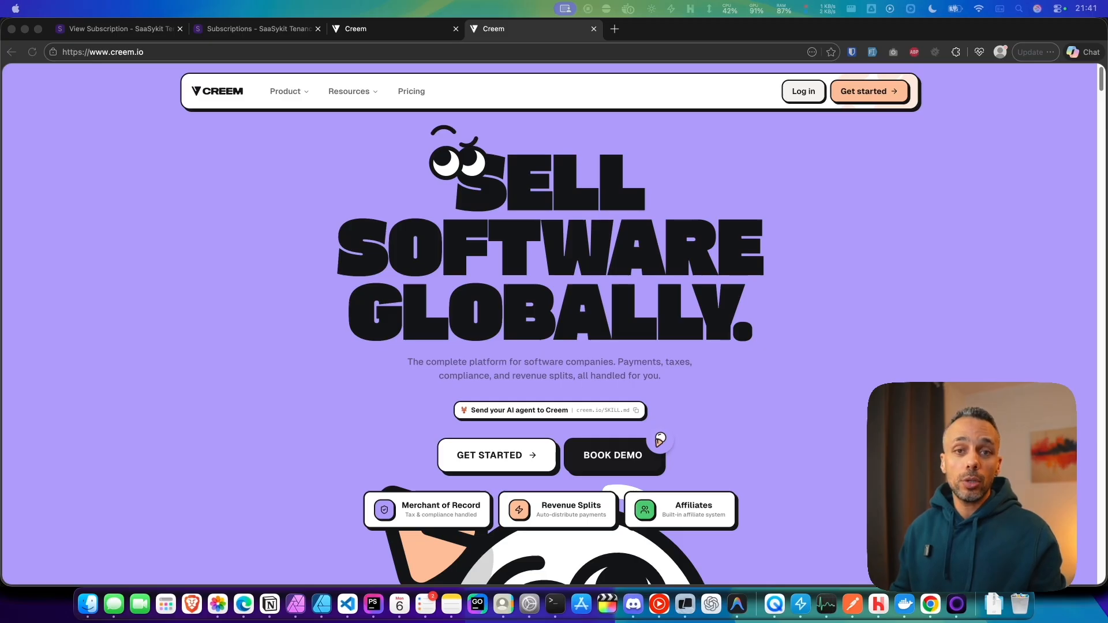
scroll(549, 323, down, 10)
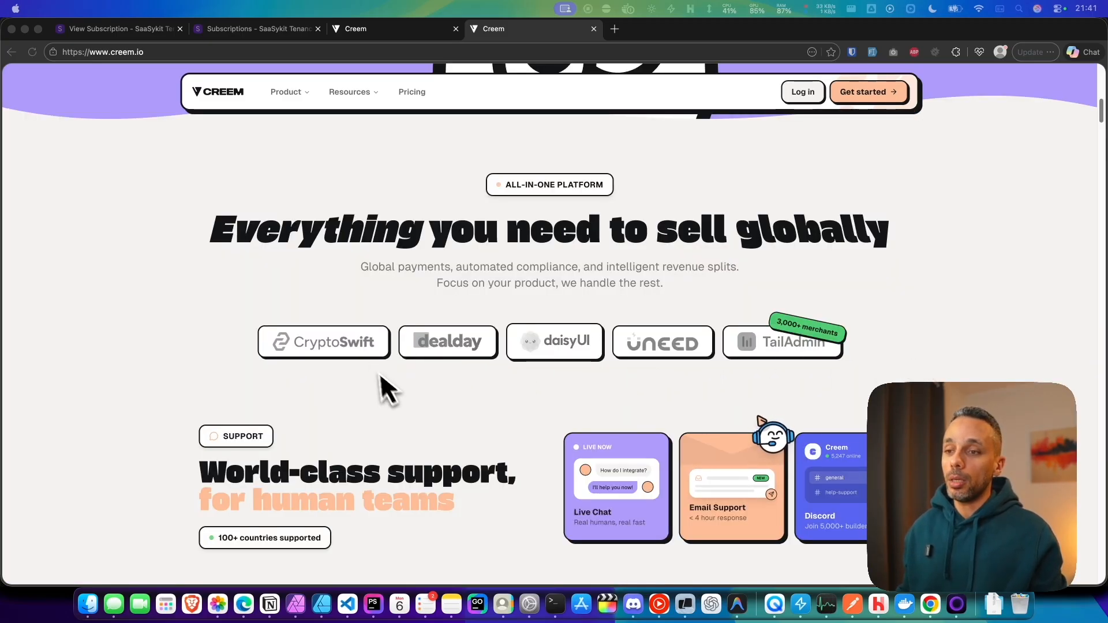
click(397, 386)
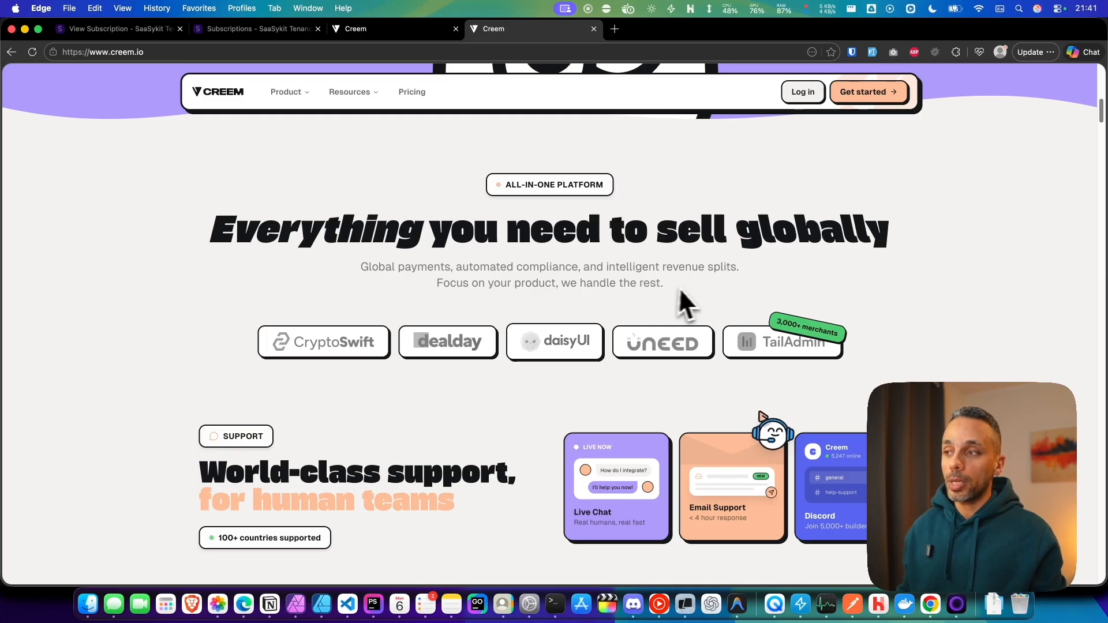
scroll(780, 275, down, 13)
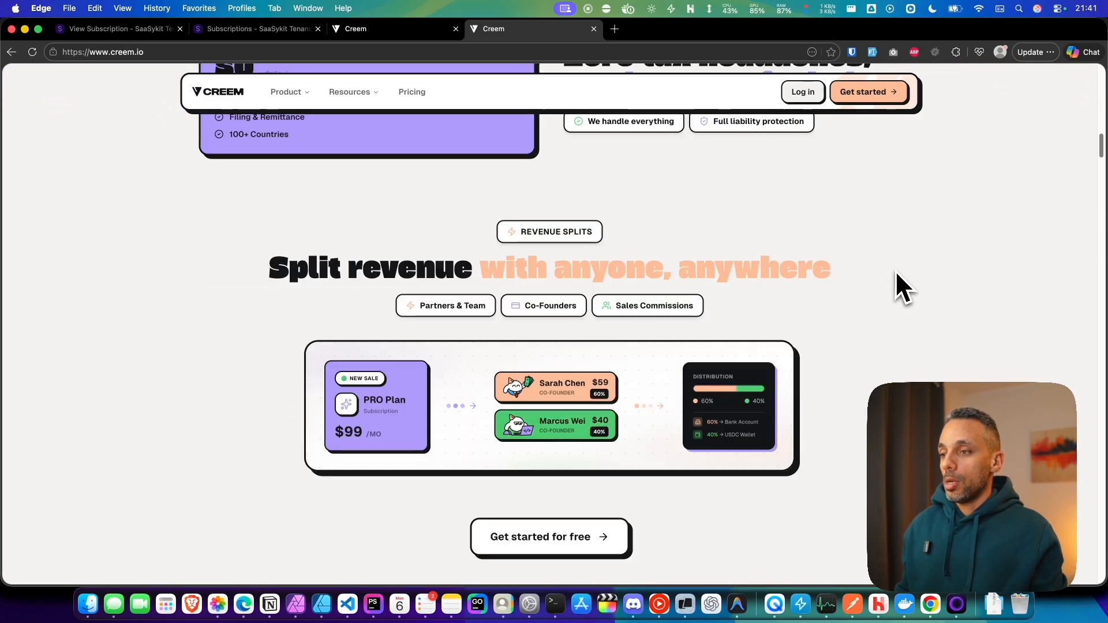
scroll(896, 274, down, 10)
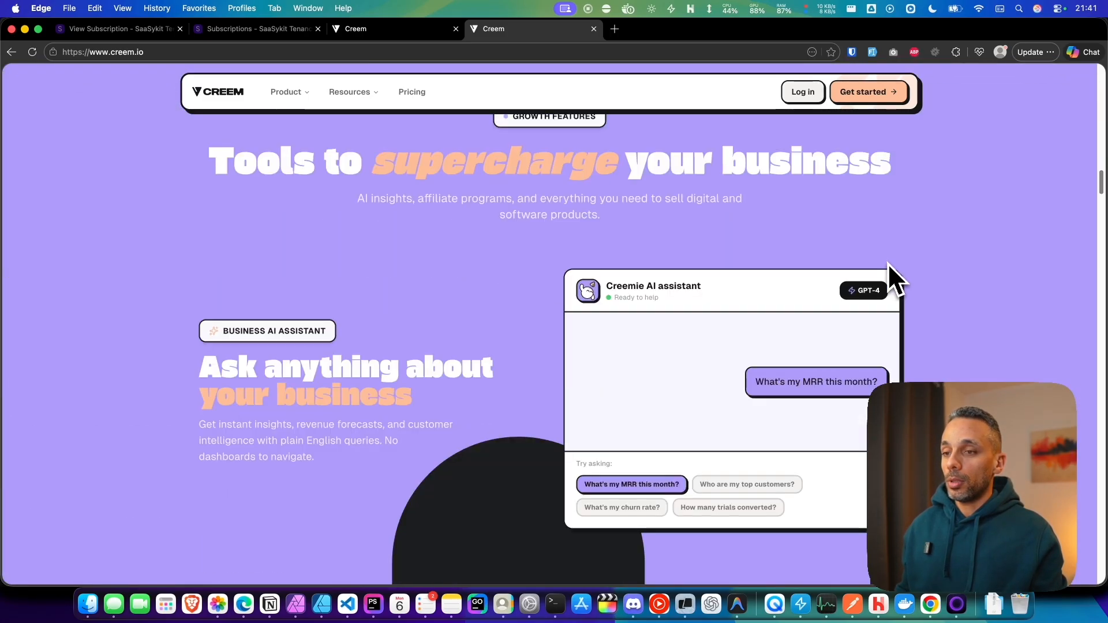
scroll(888, 271, down, 5)
scroll(868, 285, up, 2)
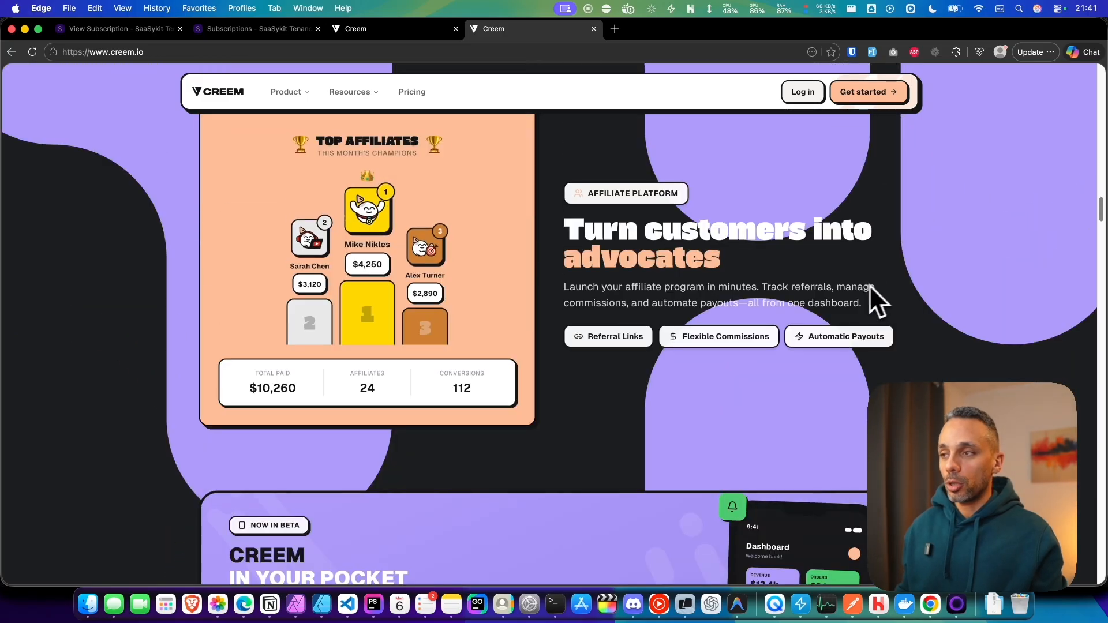
scroll(885, 287, up, 1)
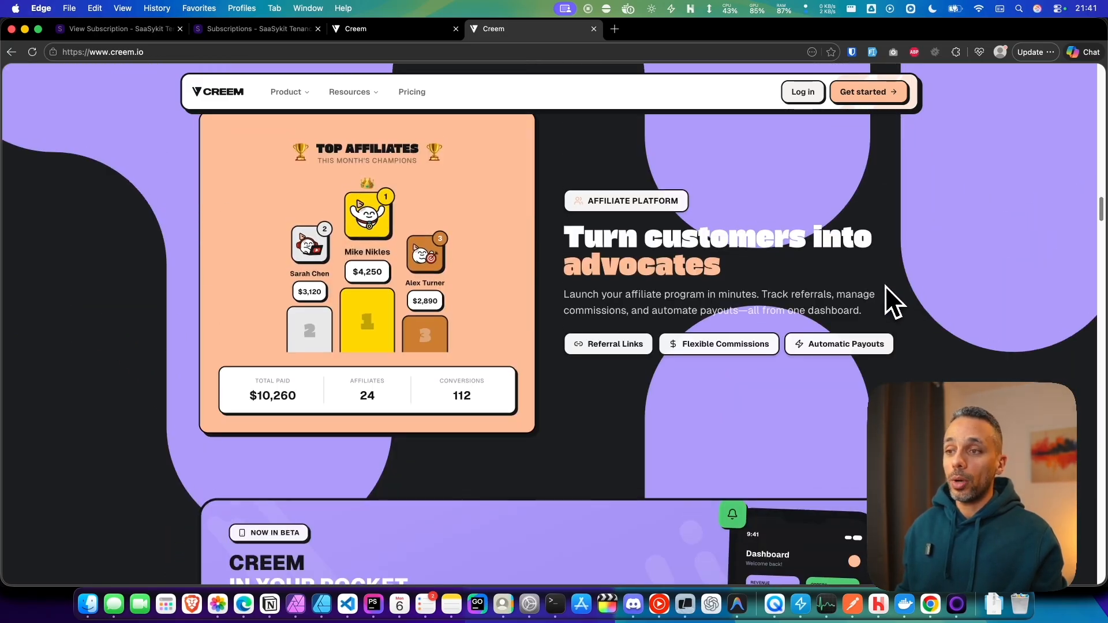
scroll(886, 287, down, 8)
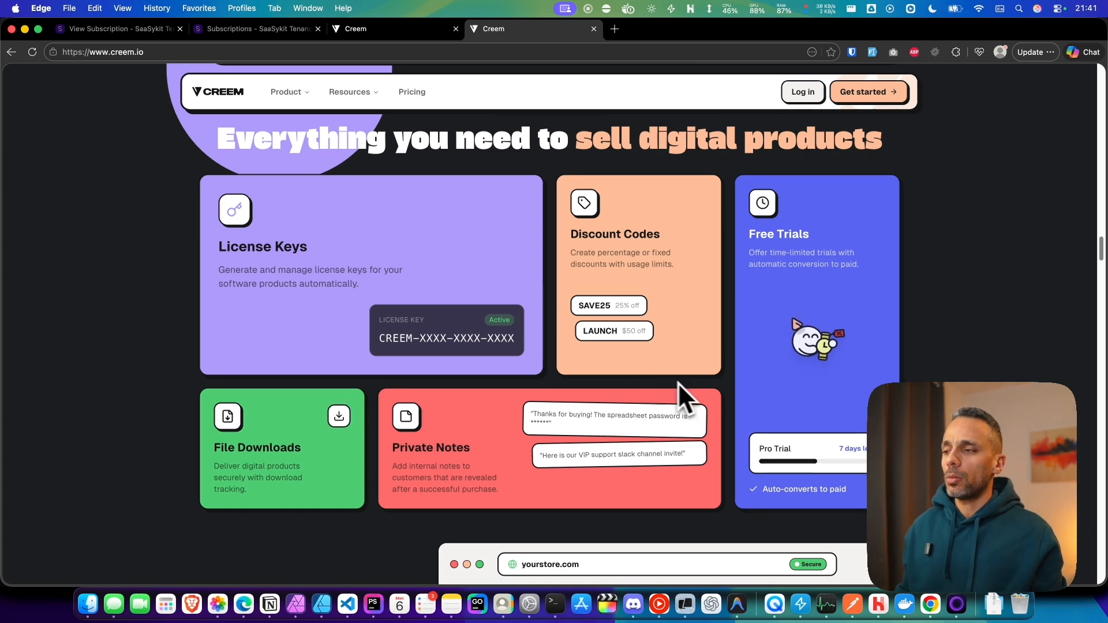
scroll(920, 353, down, 2)
scroll(923, 346, down, 8)
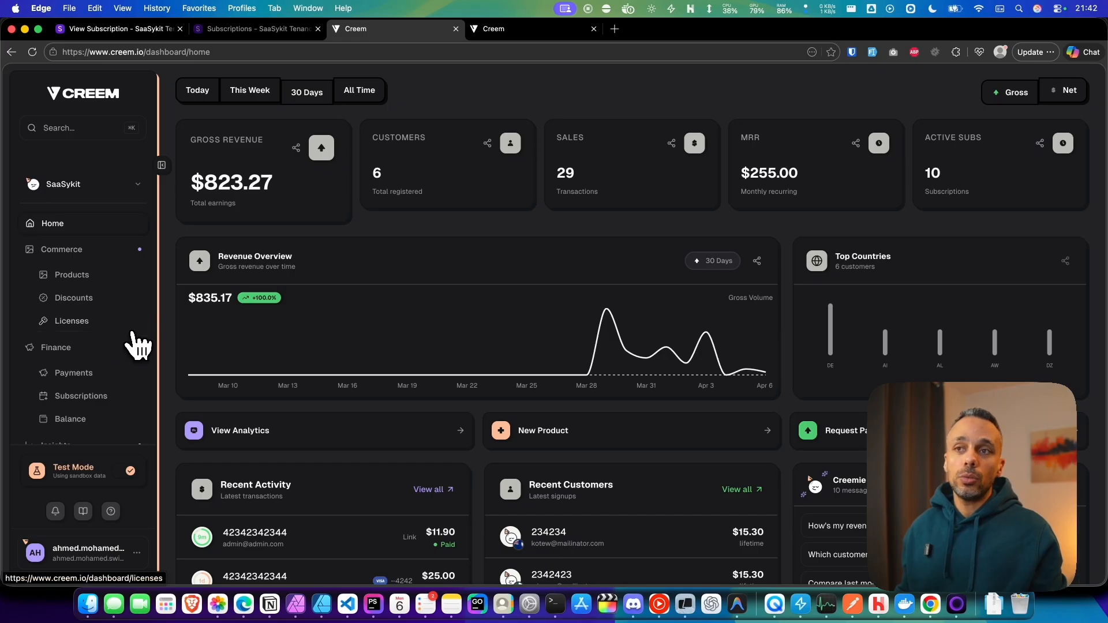
Step: Restart the ngrok tunnel in the terminal, forwarding saasykit-tenancy.test through the baboon-proud-unduly.ngrok-free.app domain
scroll(129, 334, down, 5)
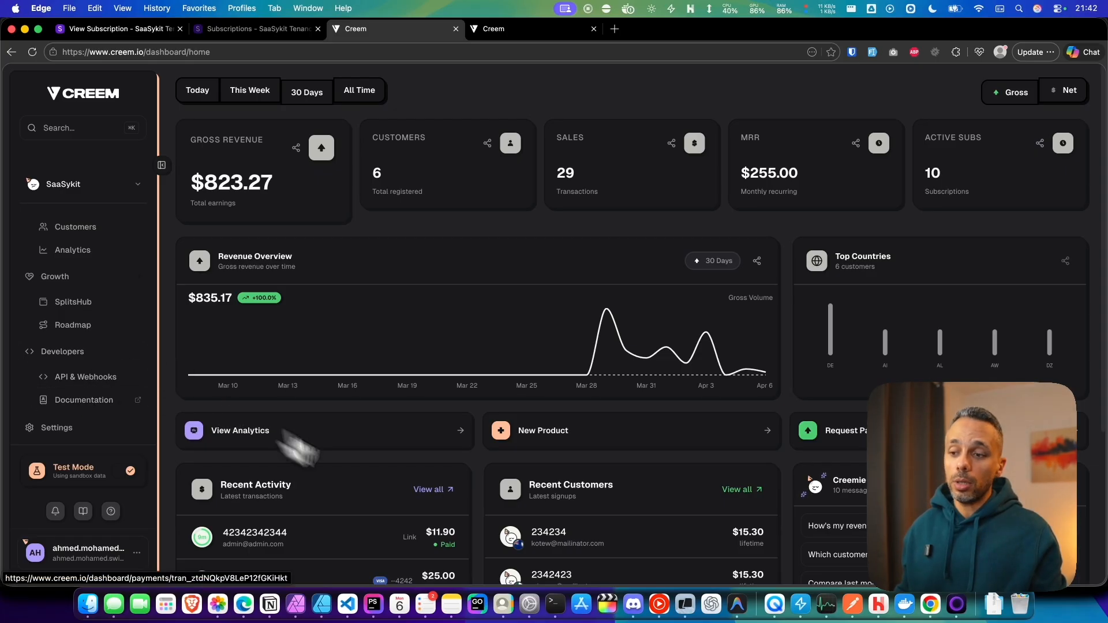
click(686, 606)
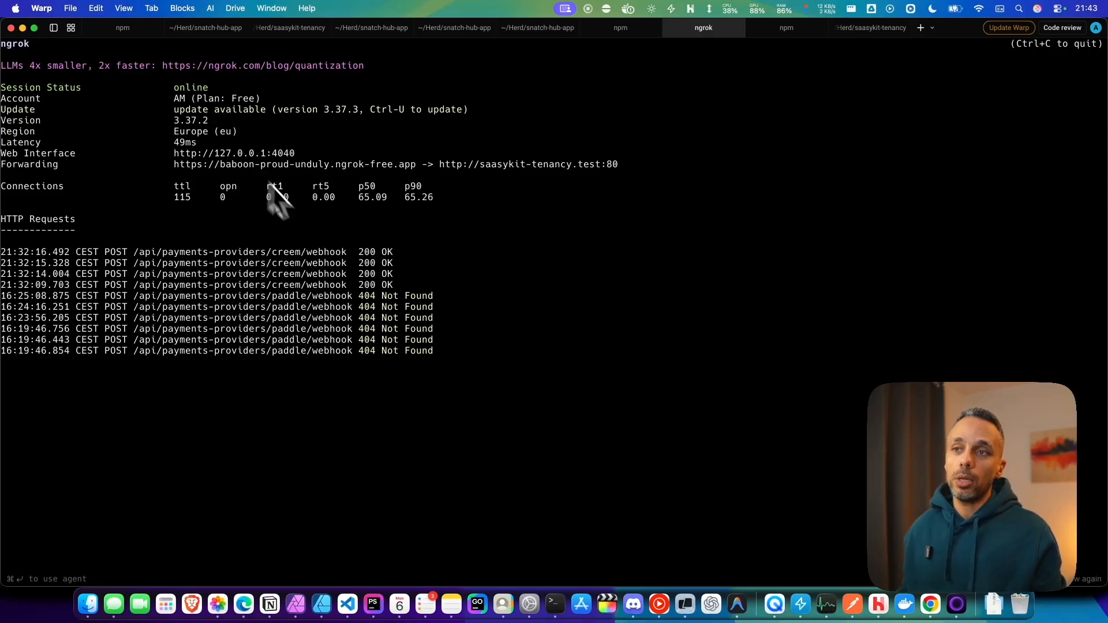
key(ctrl+c)
key(Up)
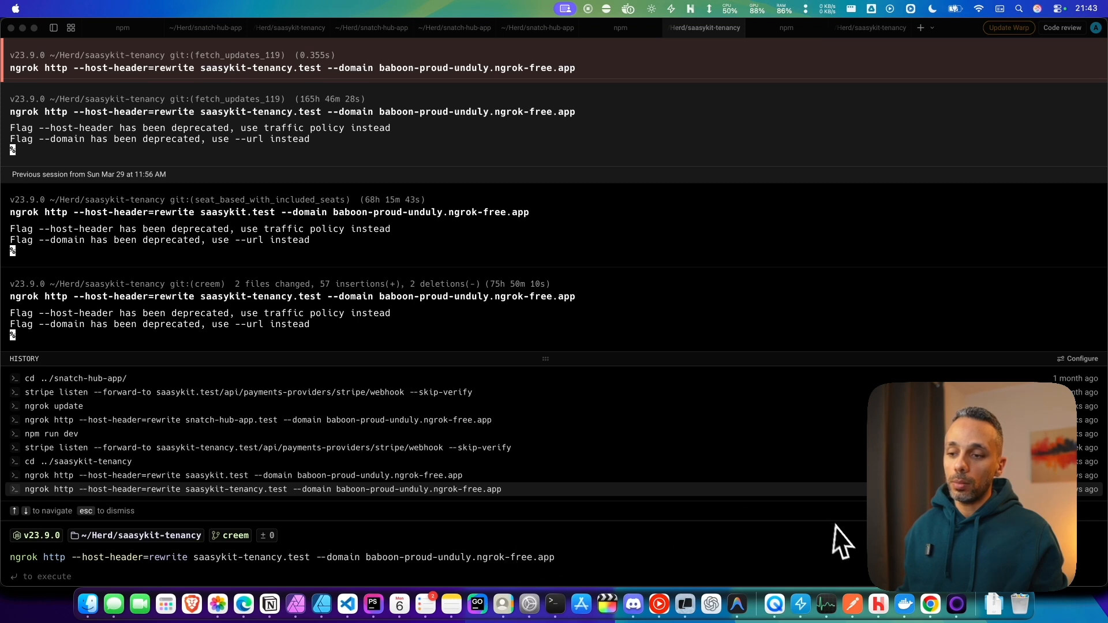
click(236, 571)
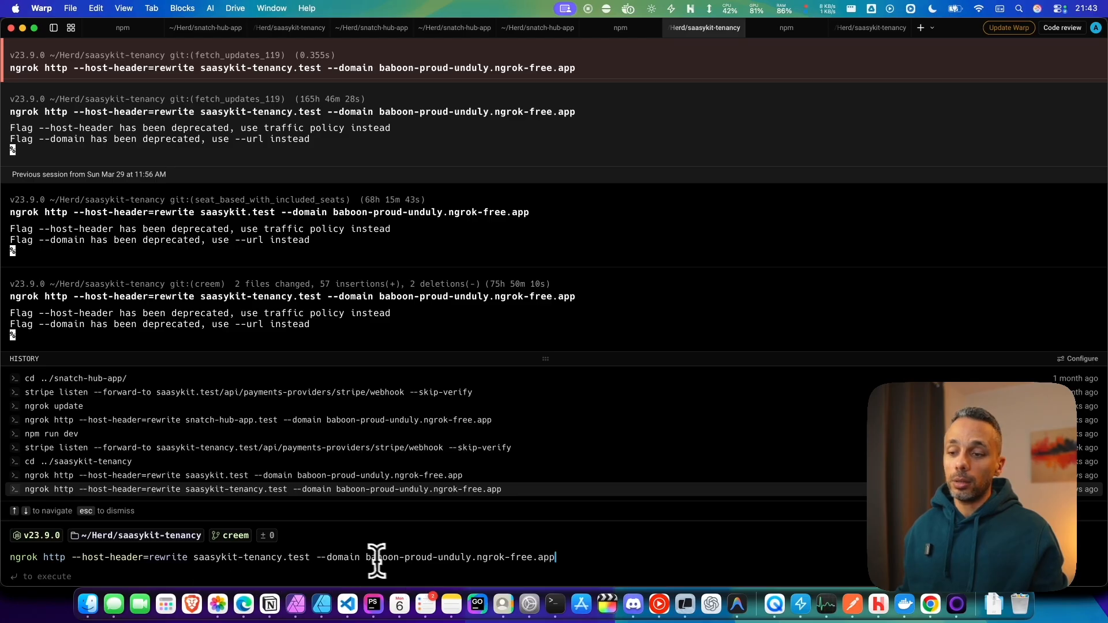
drag(363, 558, 556, 560)
click(555, 560)
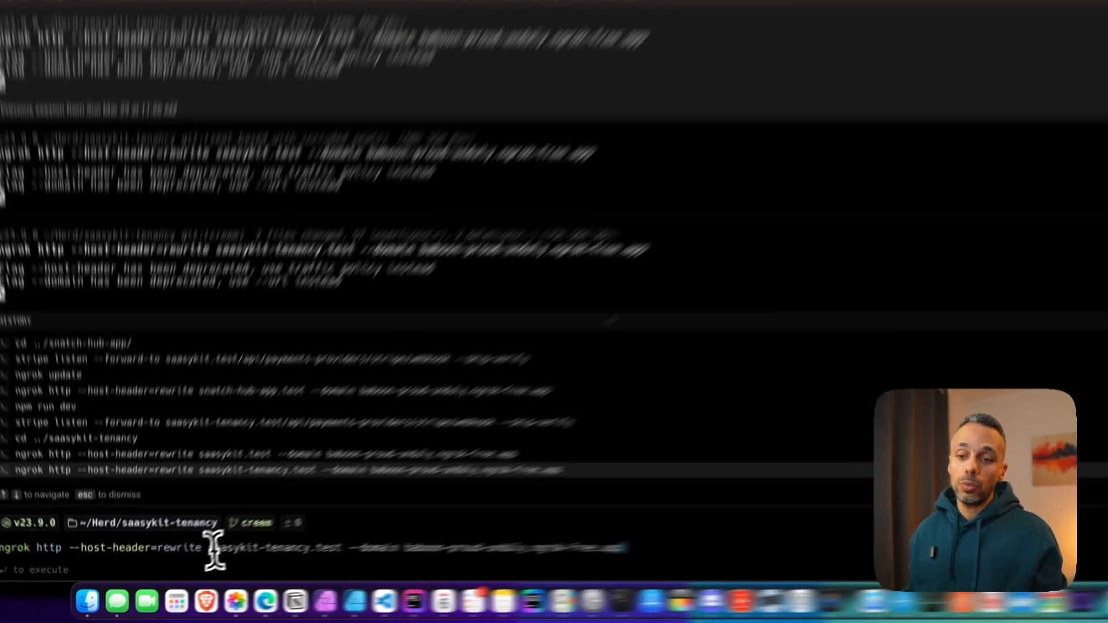
drag(194, 557, 310, 559)
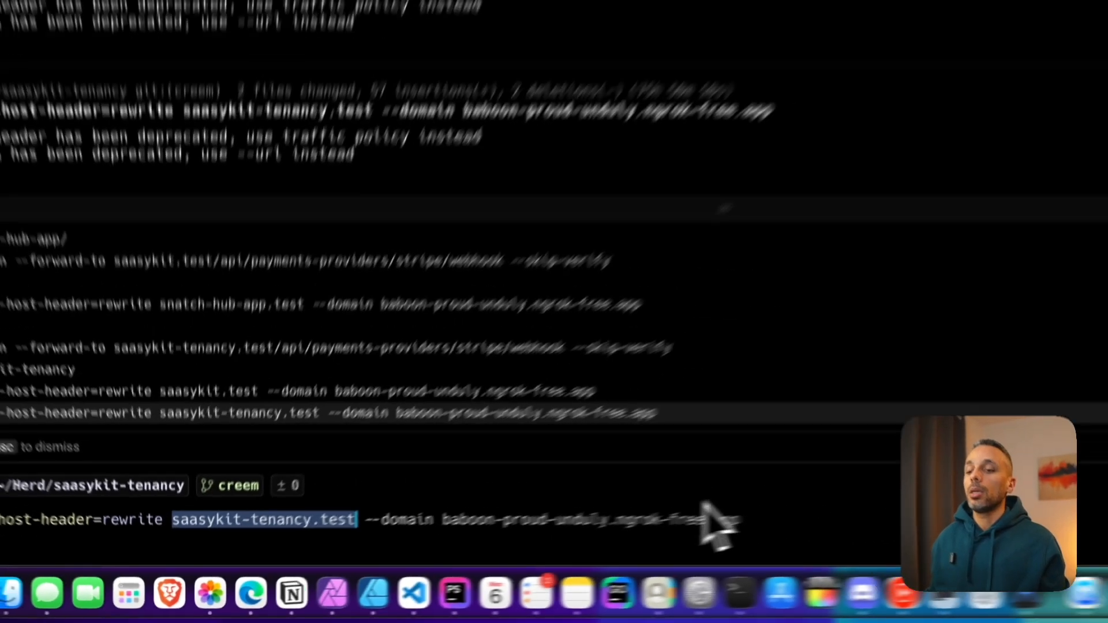
key(Return)
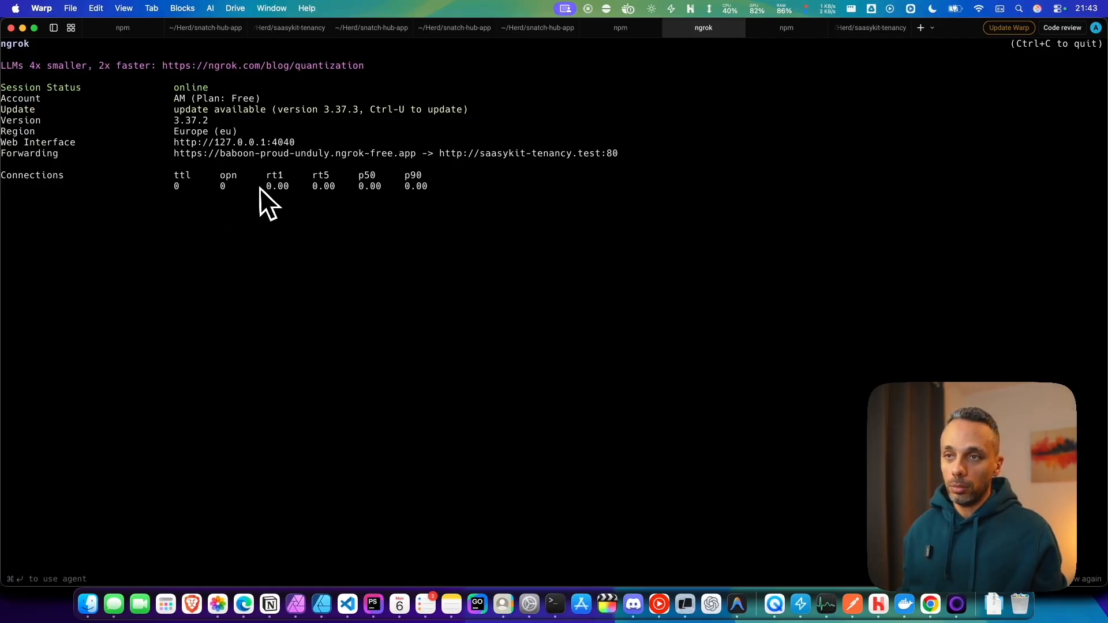
Step: Return to the browser and open the API & Webhooks developer page of the Creem dashboard
click(243, 604)
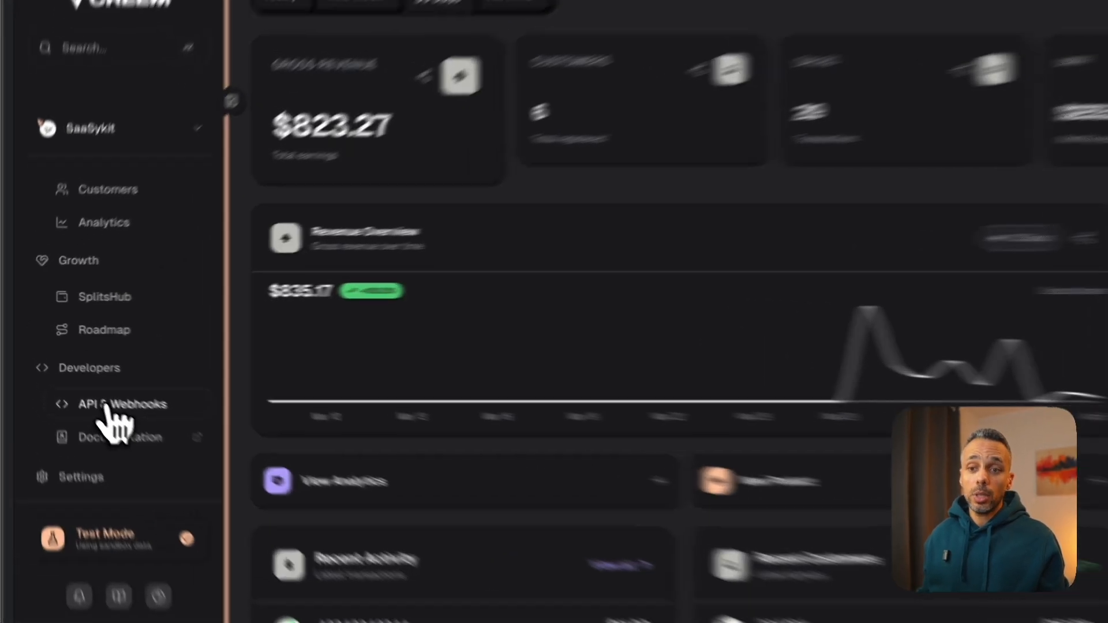
click(64, 378)
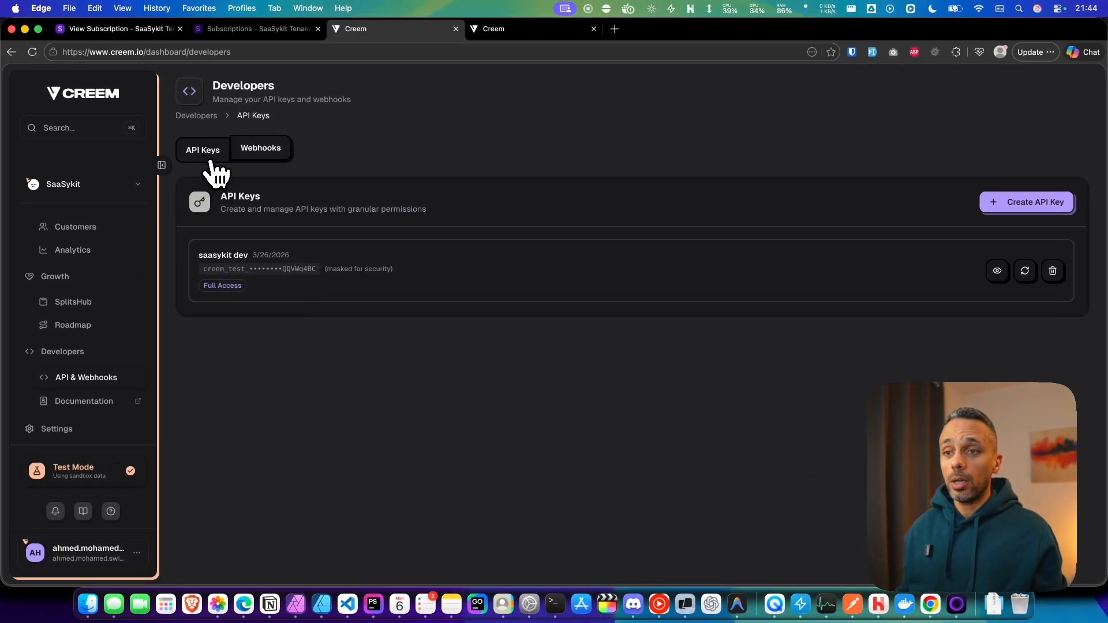
click(1032, 203)
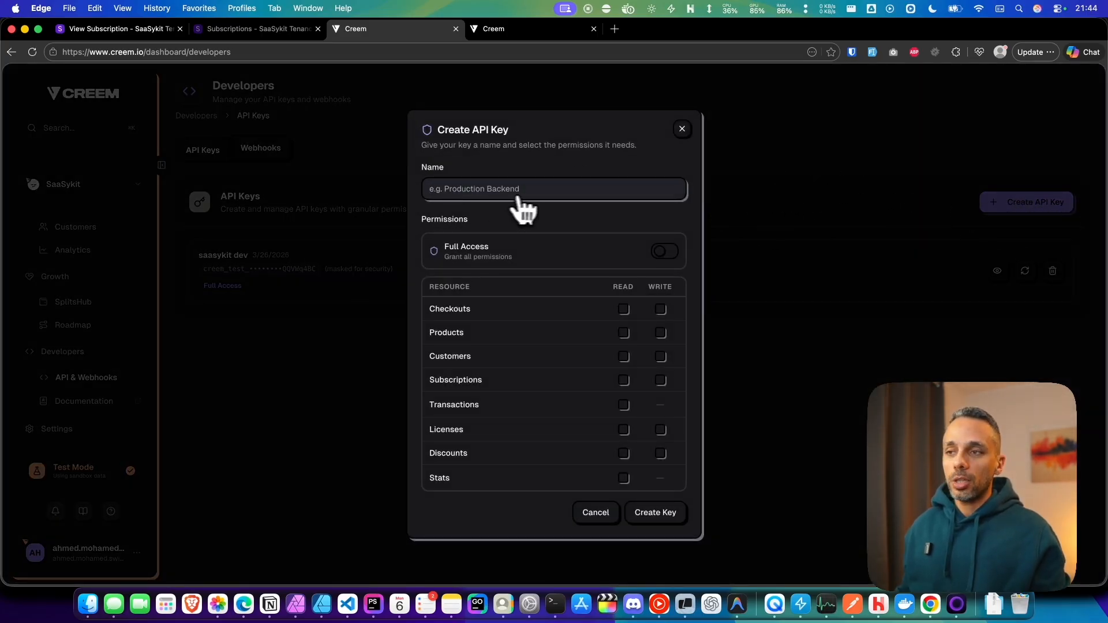
text(g)
key(BackSpace)
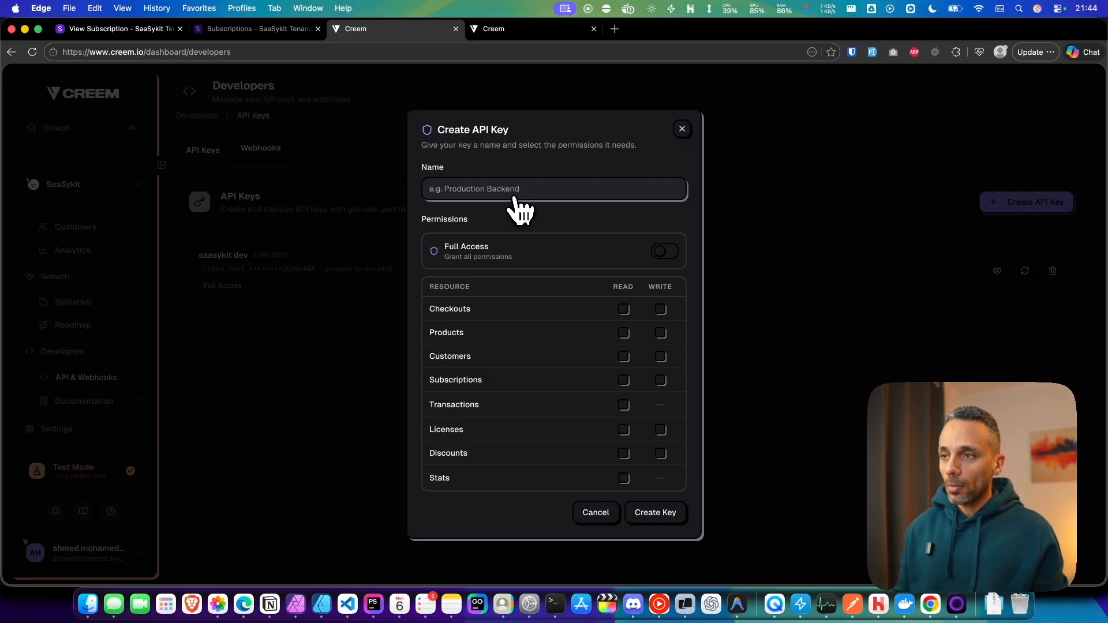
text(somthing)
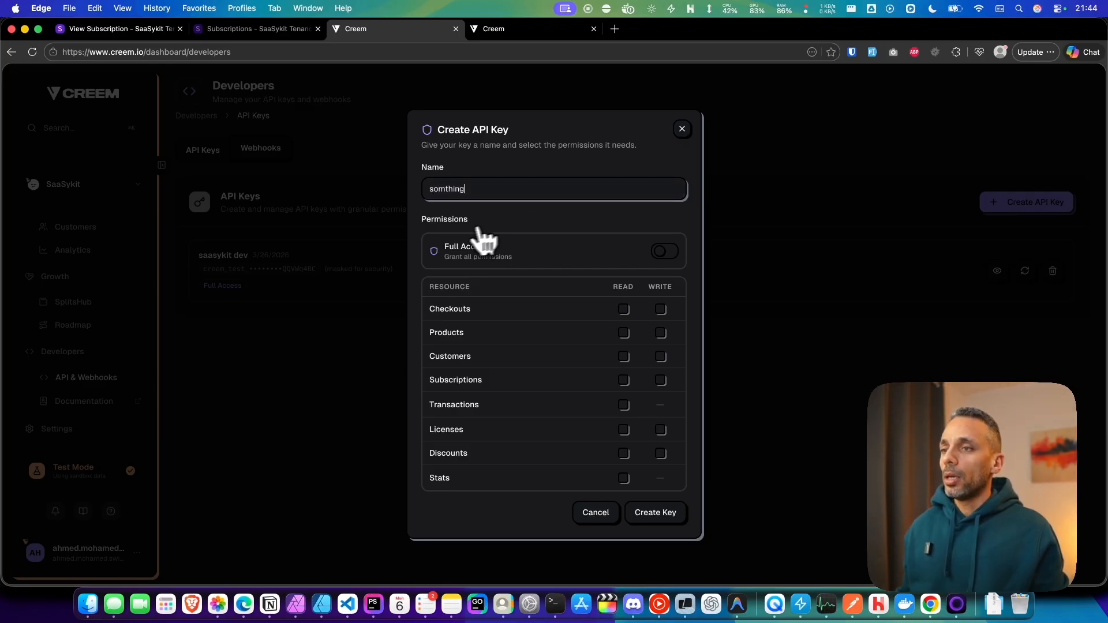
click(662, 252)
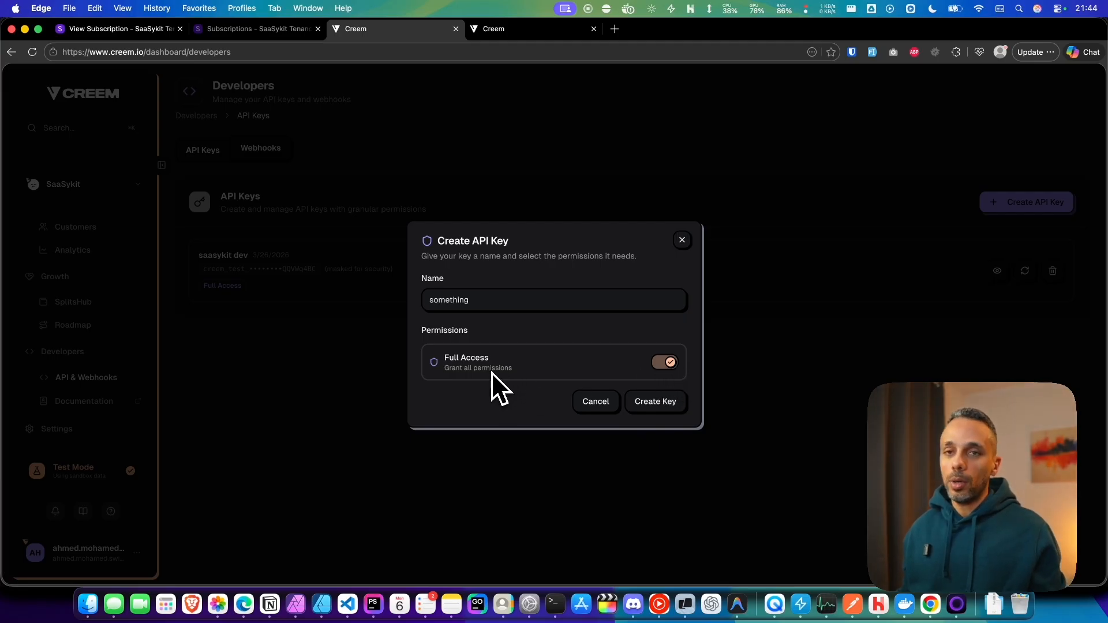
right_click(649, 403)
click(566, 421)
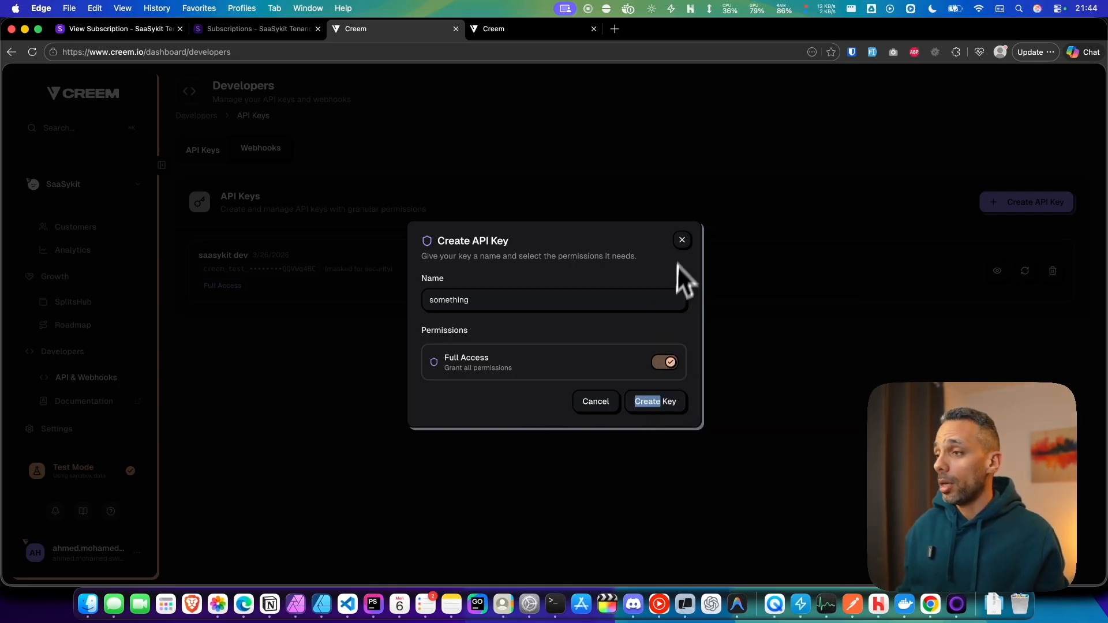
click(682, 240)
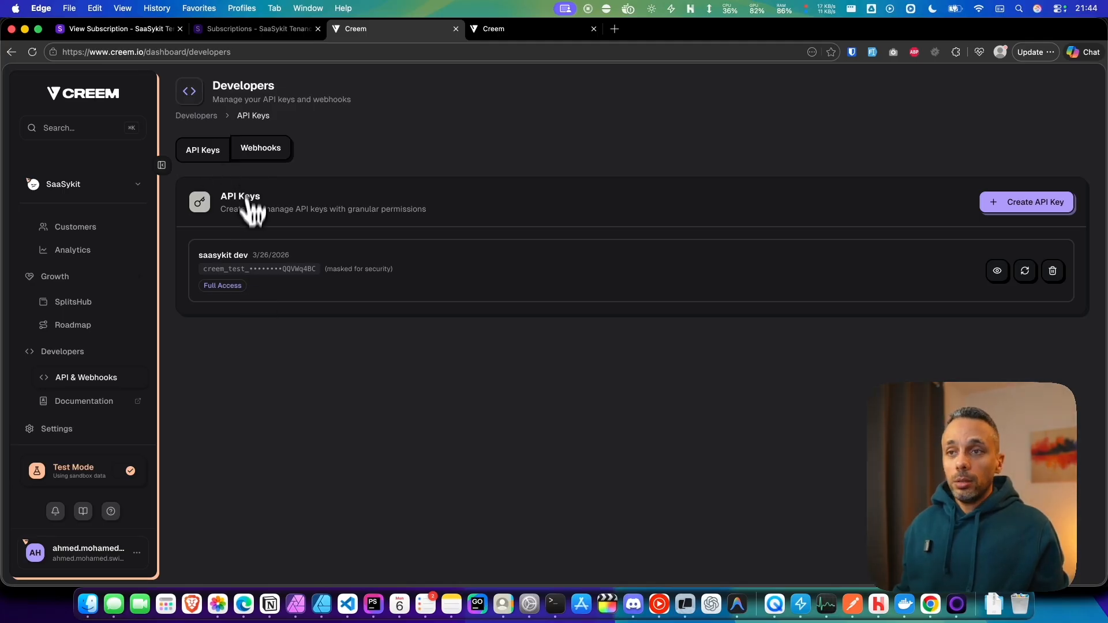
Step: Open the webhooks list and start adding a new webhook, focusing its URL field
click(265, 153)
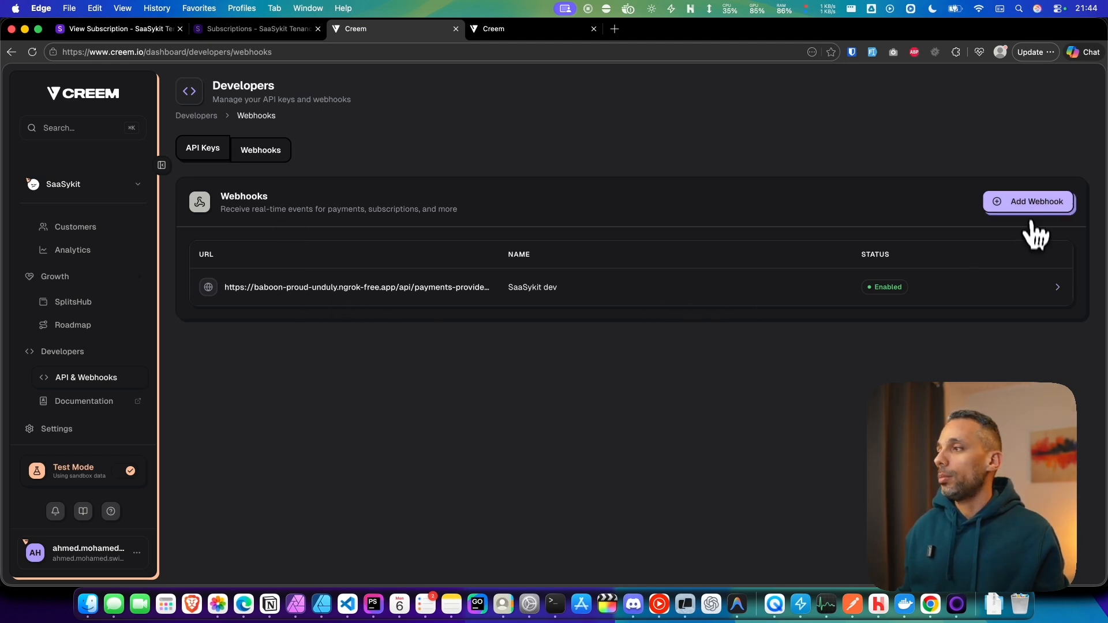
click(992, 205)
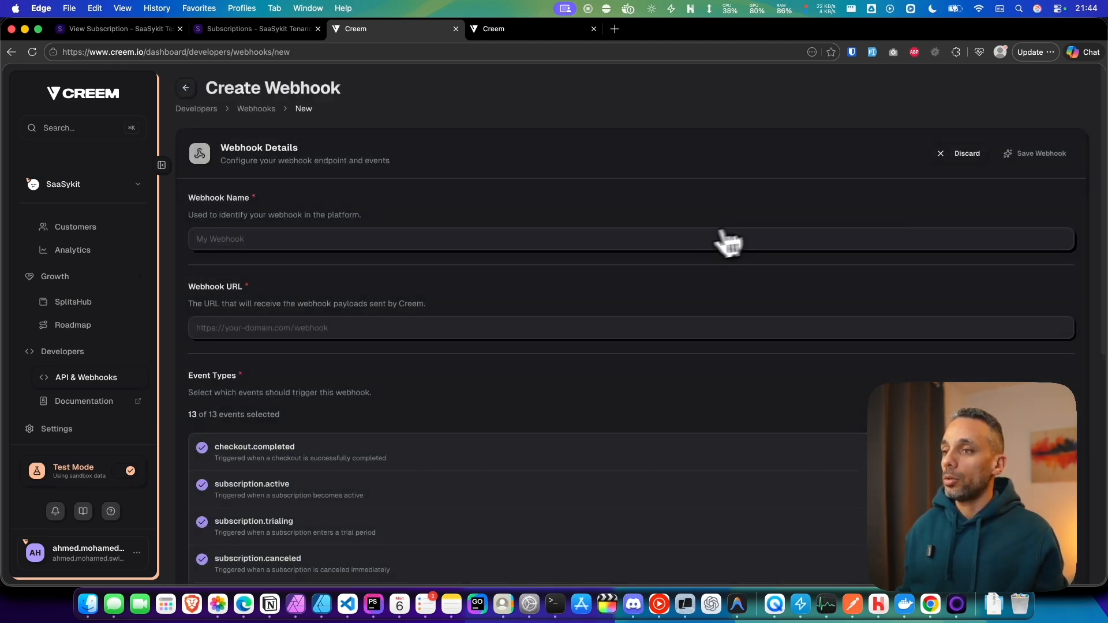
scroll(713, 228, down, 1)
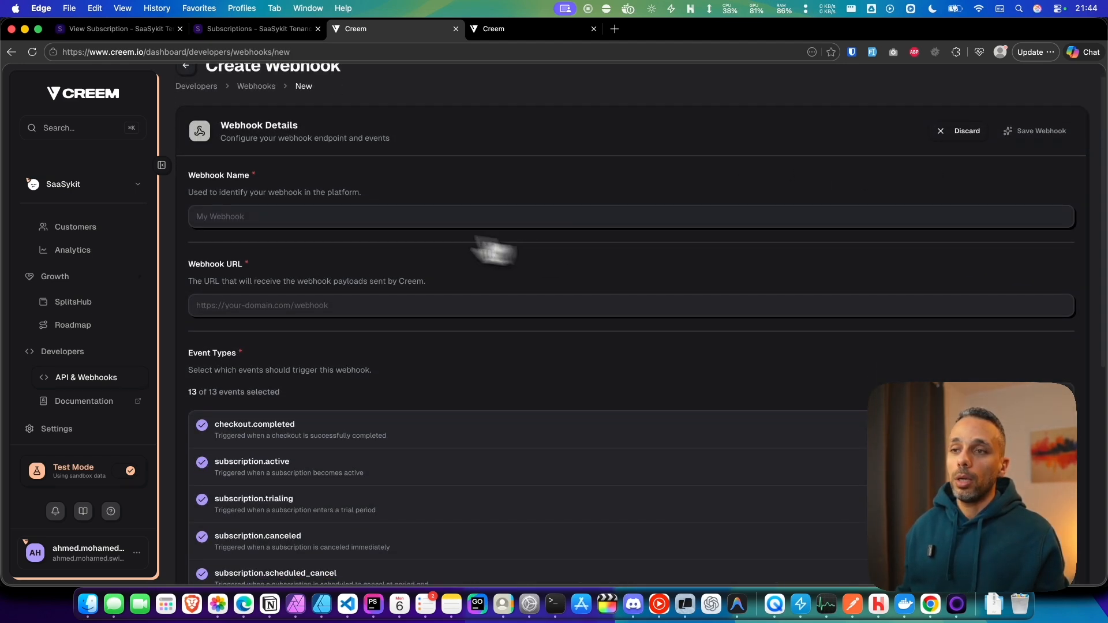
click(321, 213)
click(273, 304)
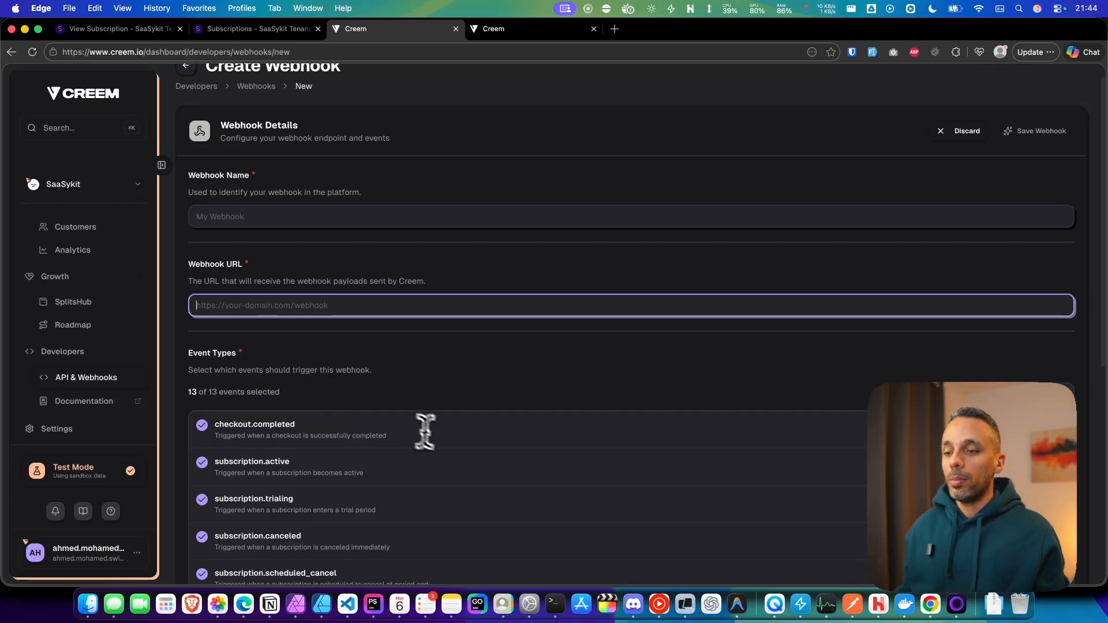
click(554, 604)
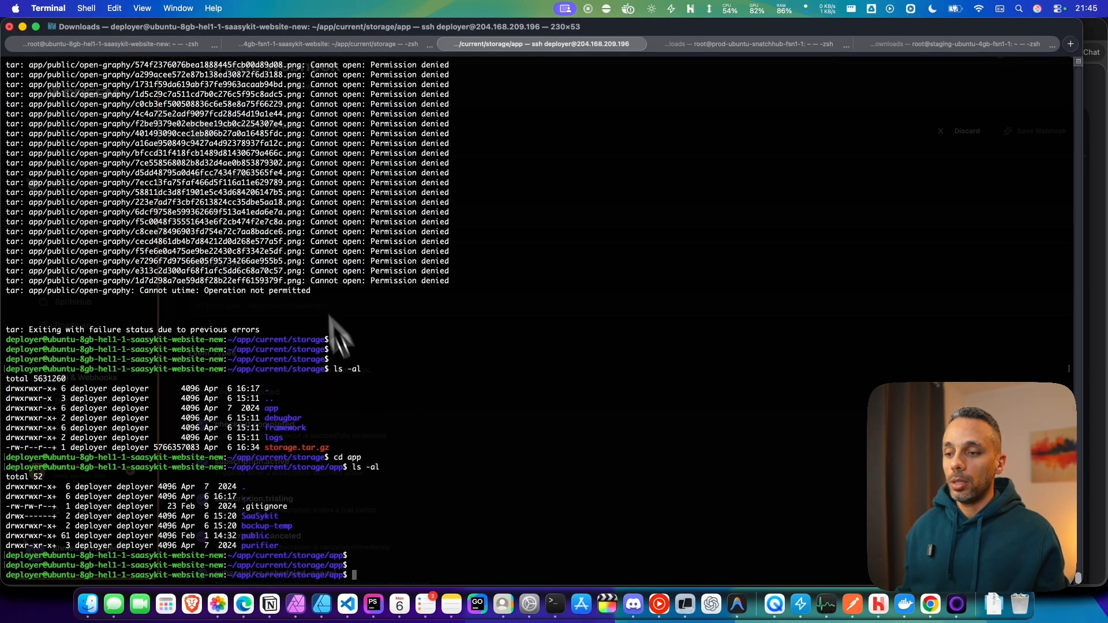
key(super+Tab)
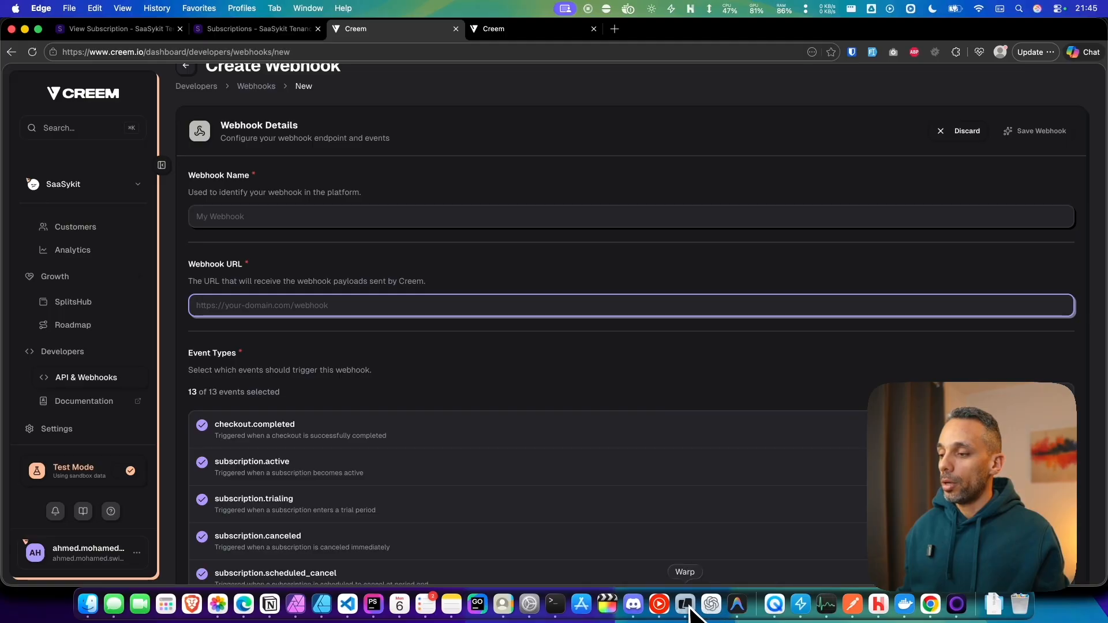
click(685, 604)
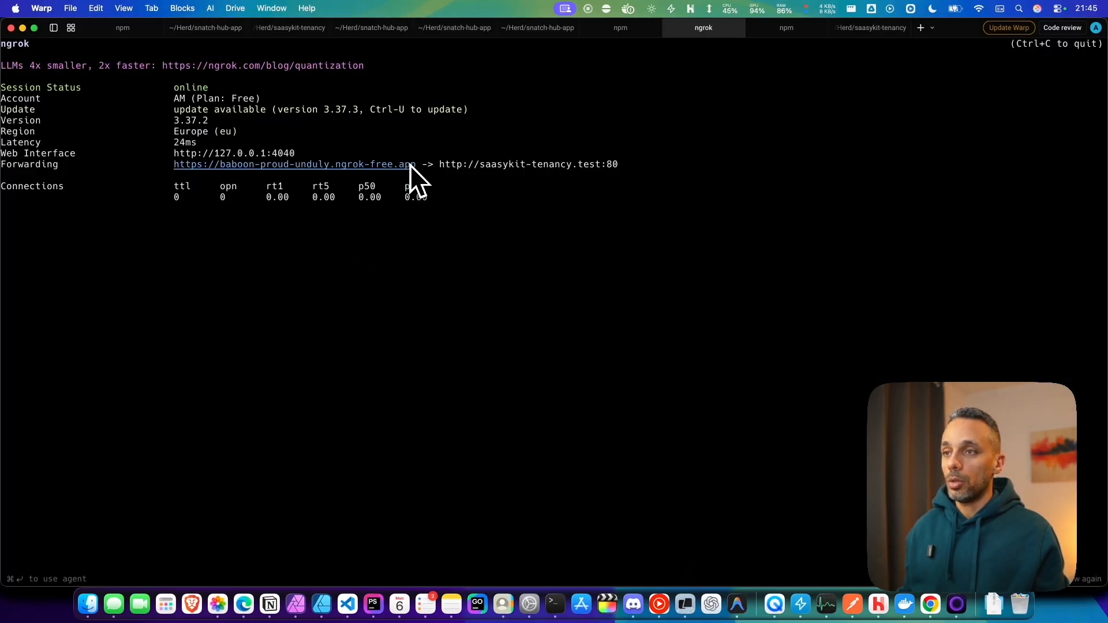
drag(416, 166, 202, 168)
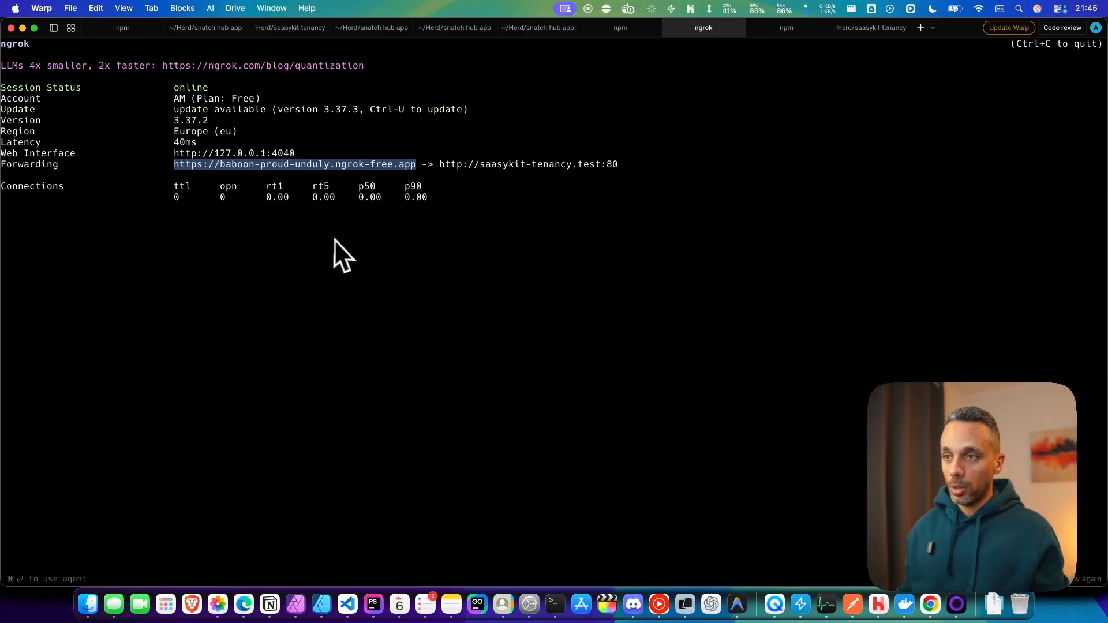
key(super+Tab)
key(super+Tab)
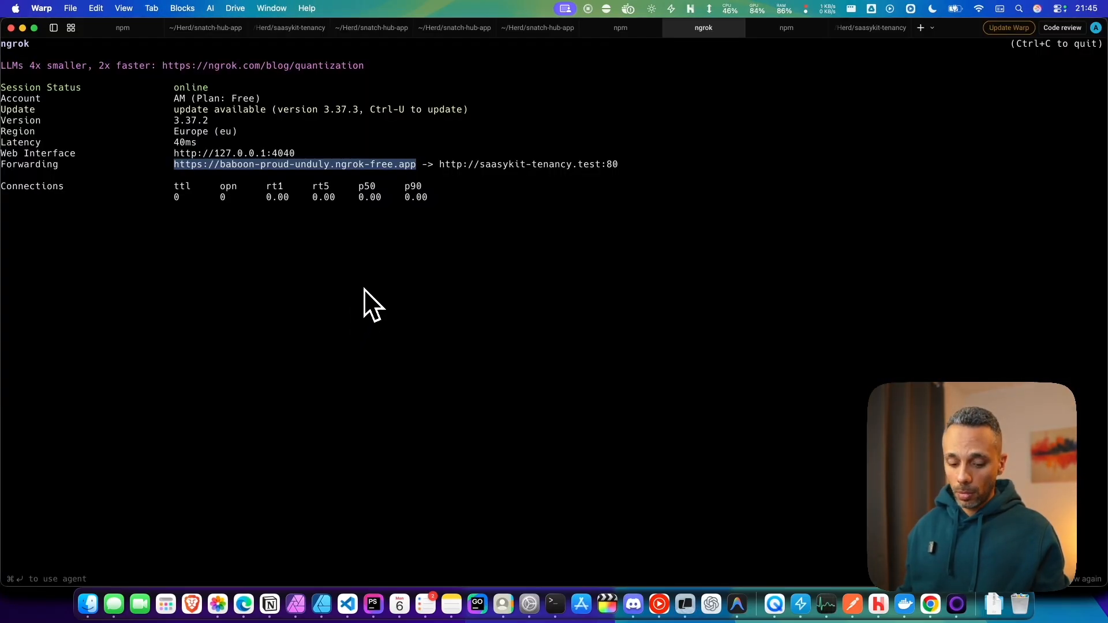
key(super+Tab)
click(337, 303)
text(https://baboon-proud-unduly.ngrok-free.app)
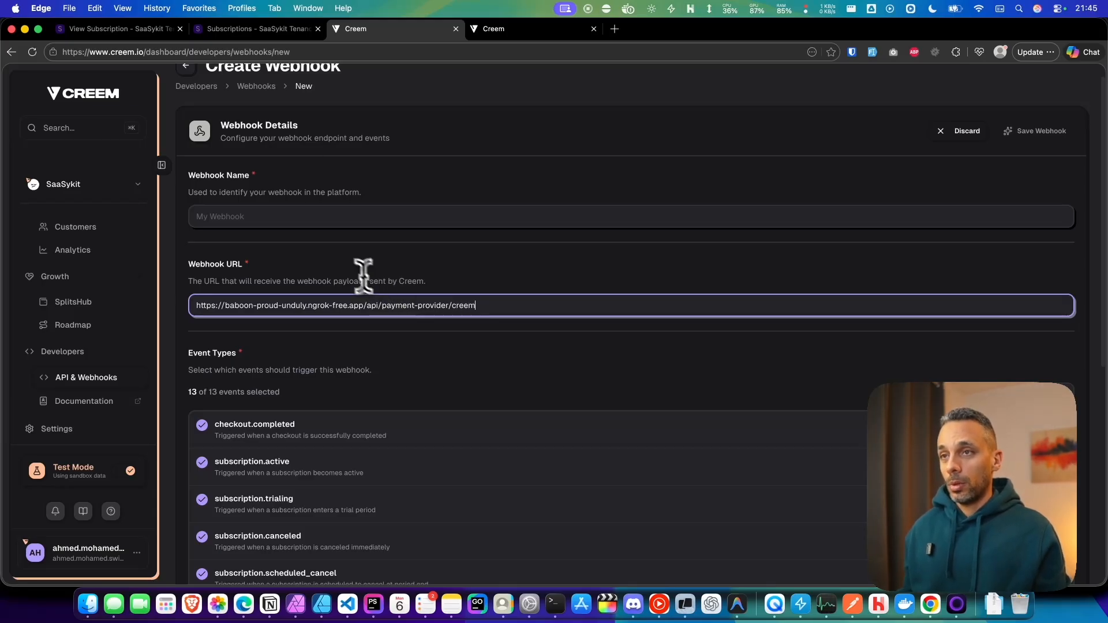
Step: Switch to the SaaSykit Tenancy subscriptions admin tab
click(245, 29)
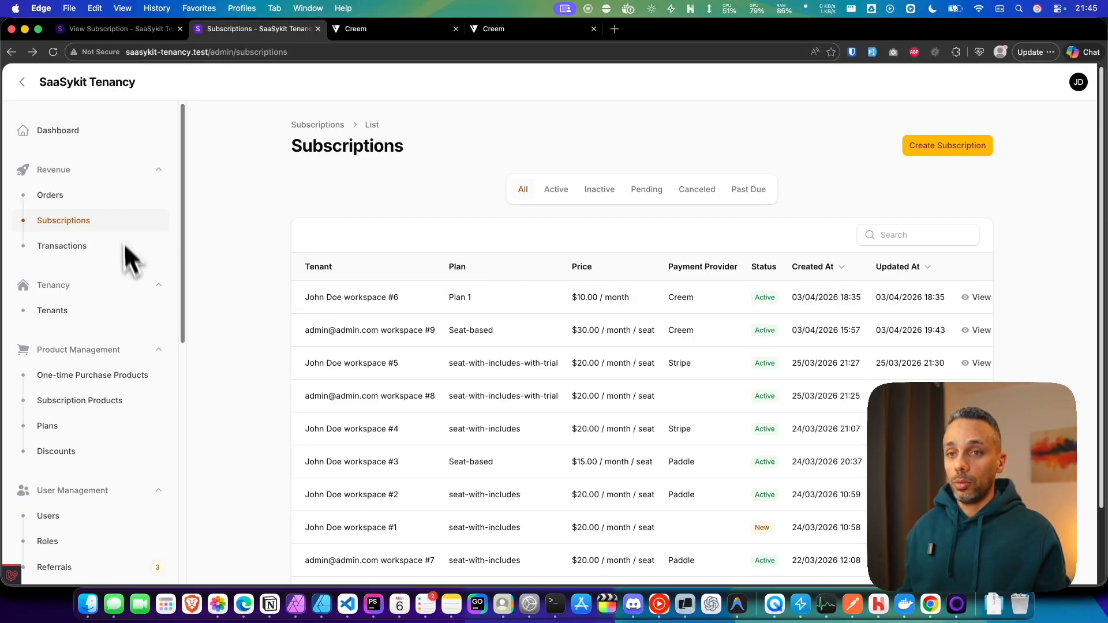
Step: Open the Creem payment provider's credentials settings in the SaaSykit admin
scroll(104, 375, down, 5)
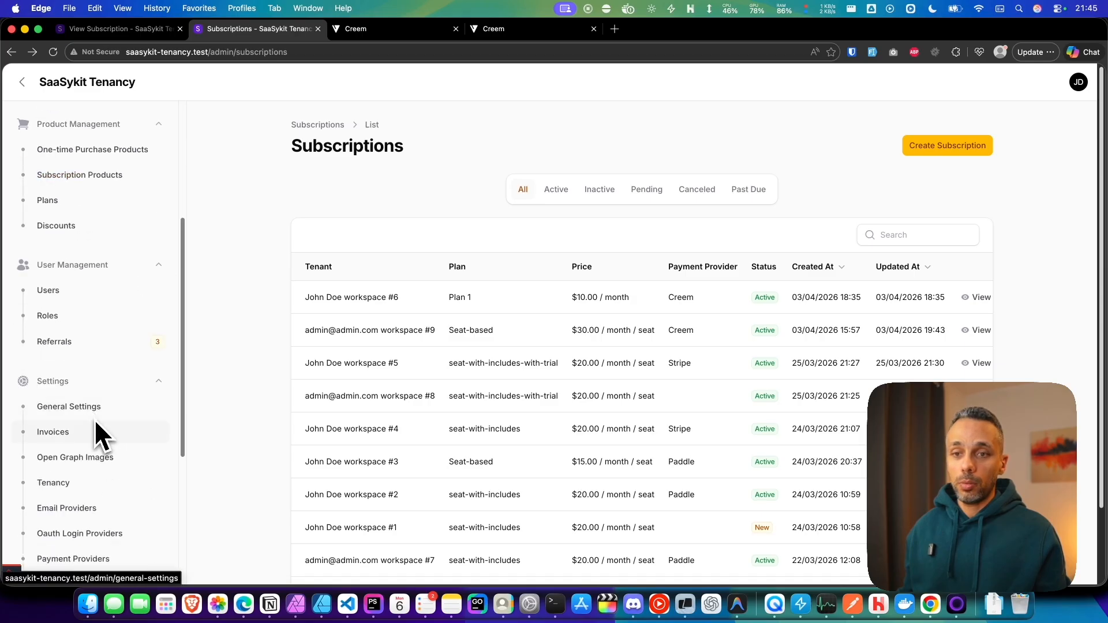
scroll(96, 462, down, 2)
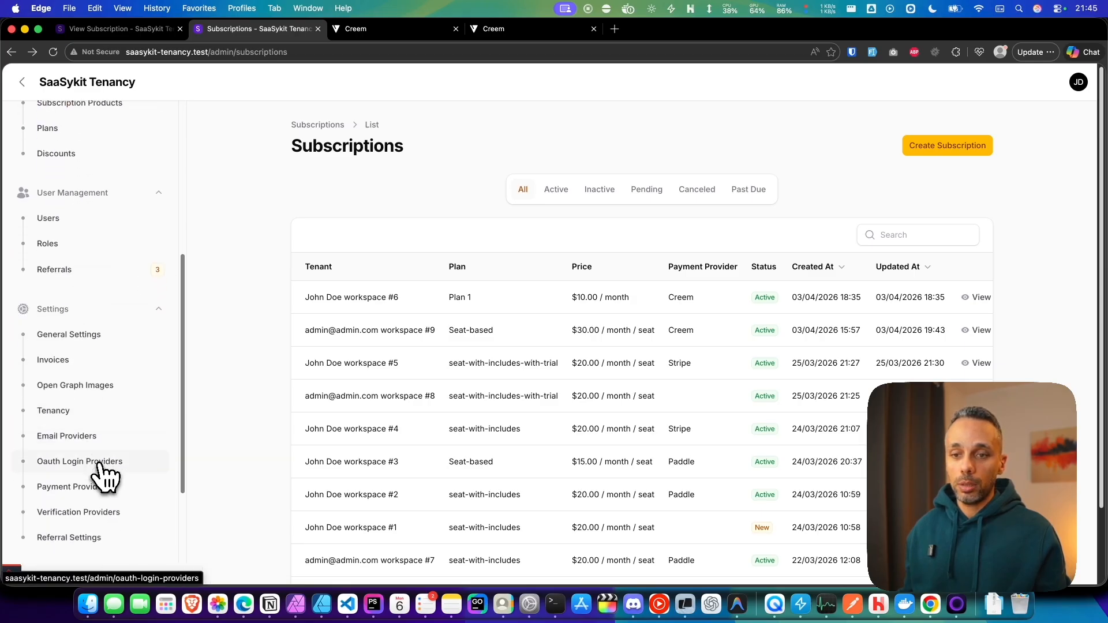
click(92, 479)
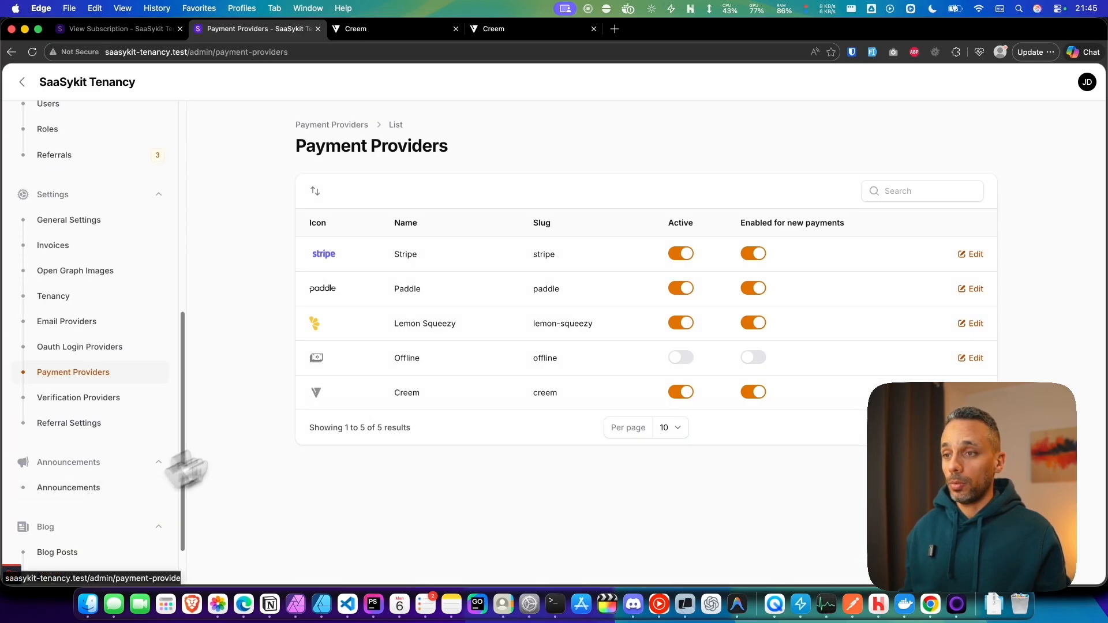
click(439, 397)
click(954, 148)
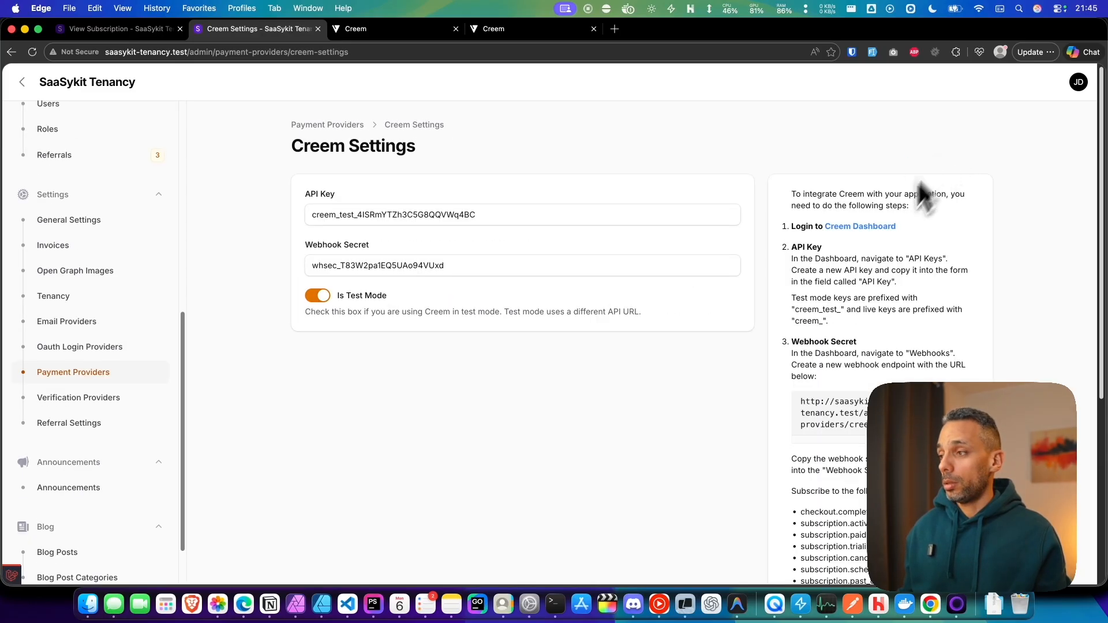
scroll(799, 315, down, 1)
drag(912, 368, 863, 365)
key(super+c)
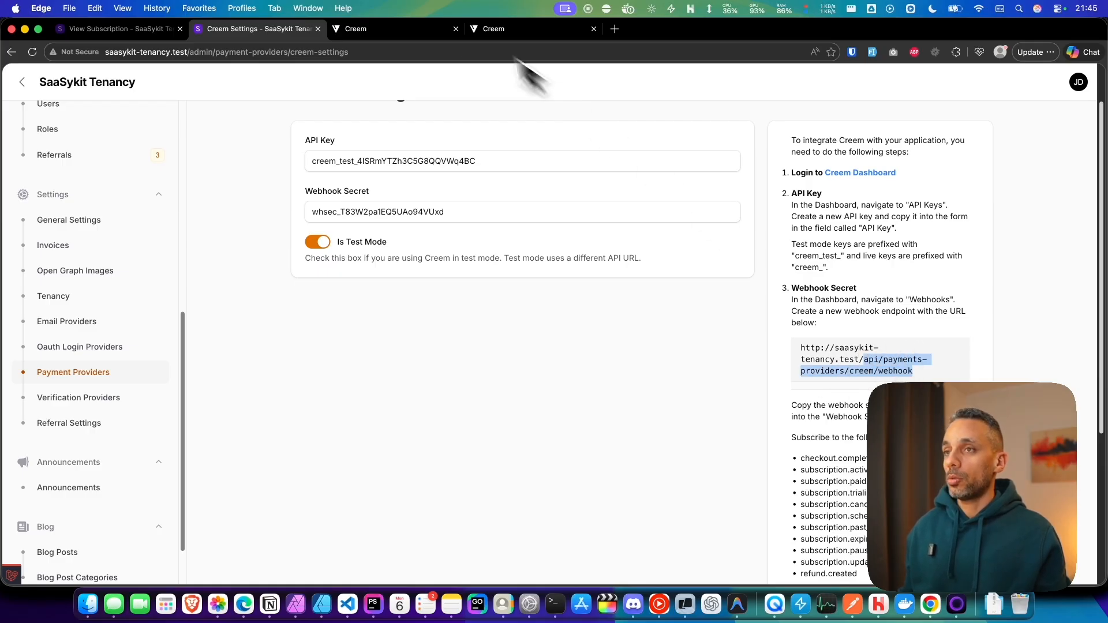
click(395, 30)
drag(494, 304, 365, 305)
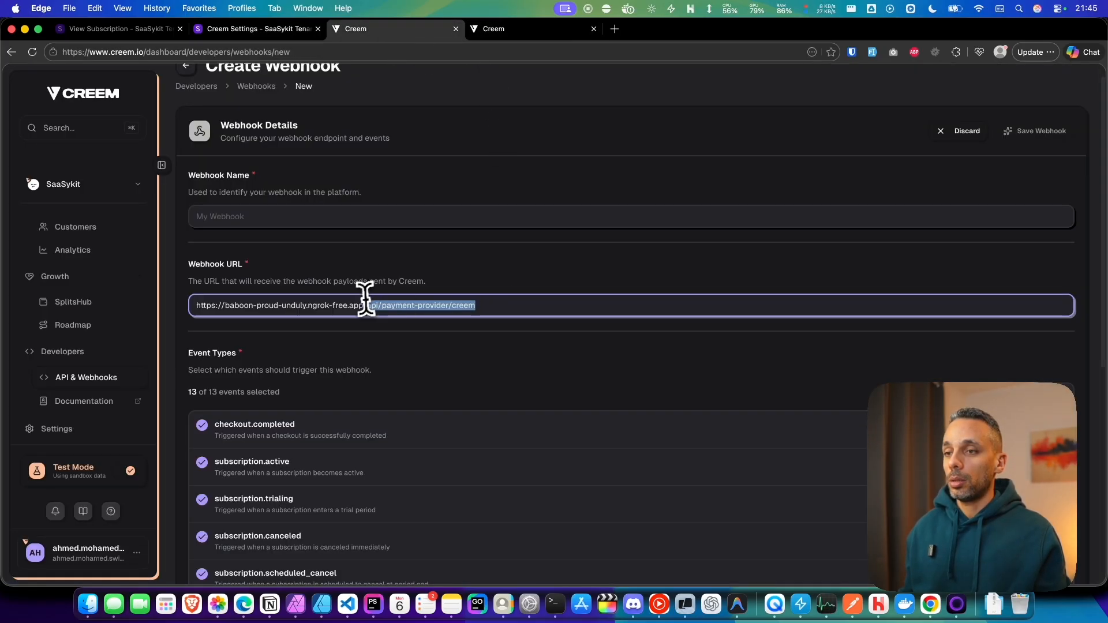
key(super+v)
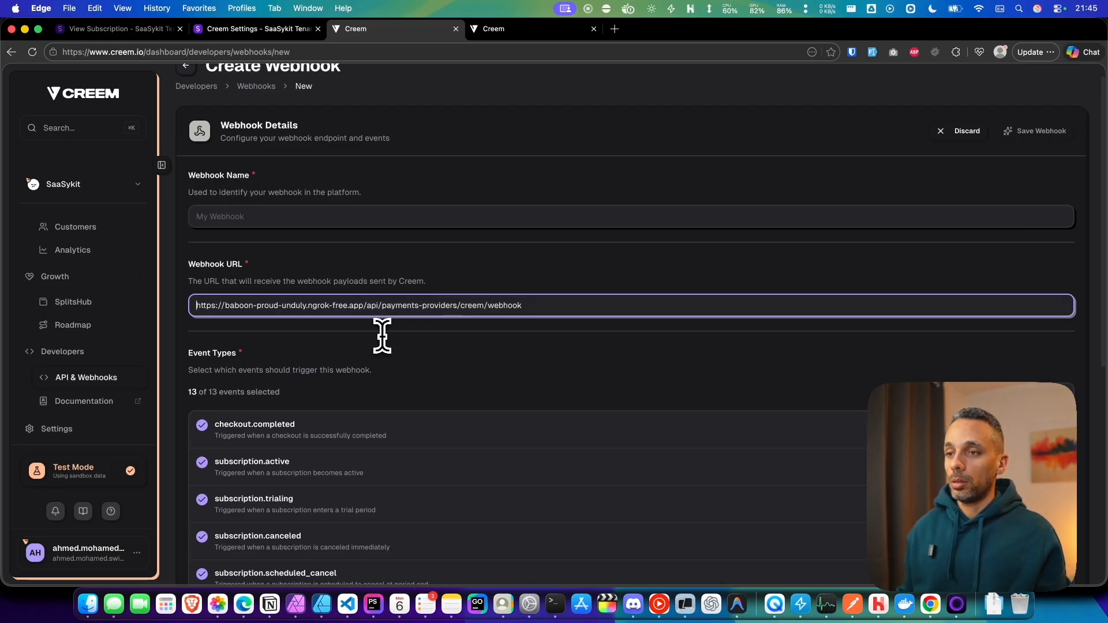
Step: Select all event types for the new Creem webhook
scroll(415, 337, down, 5)
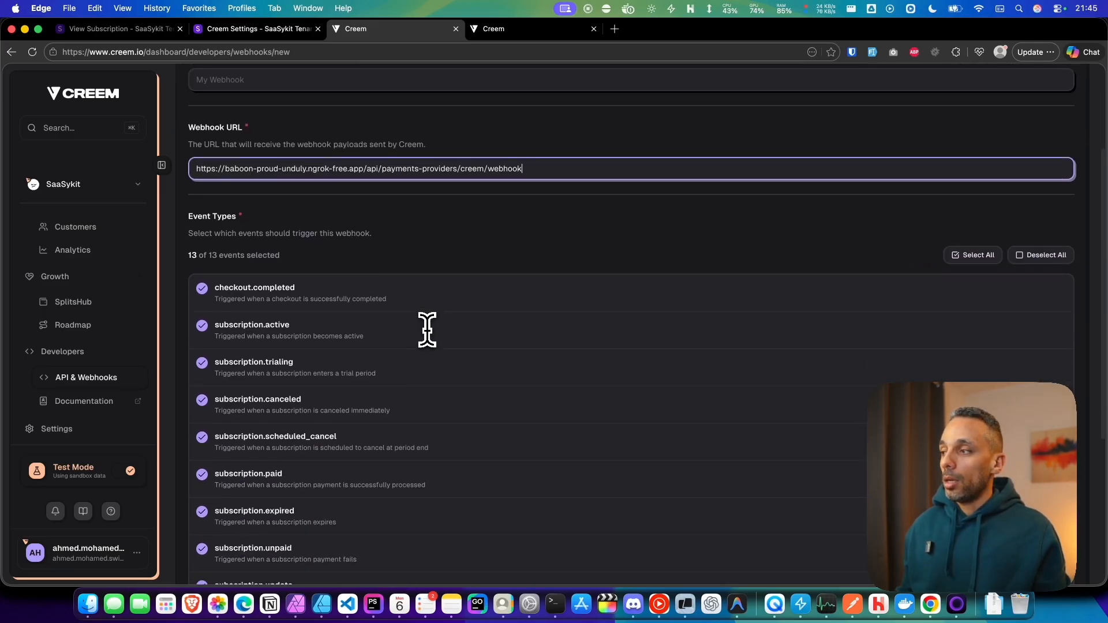
click(969, 257)
scroll(231, 328, down, 9)
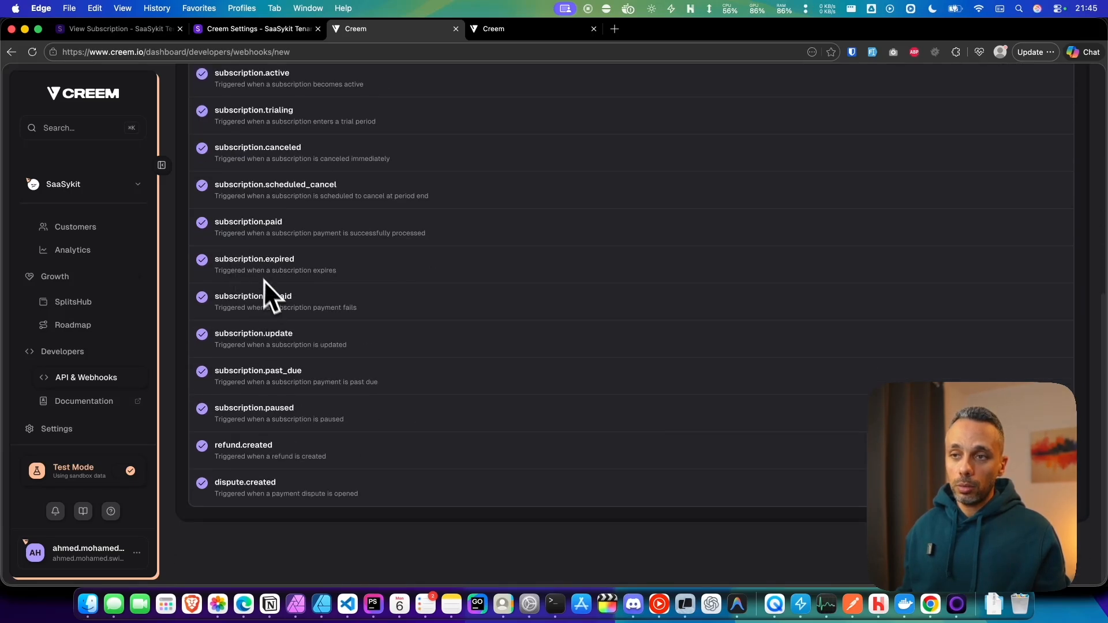
scroll(265, 280, up, 8)
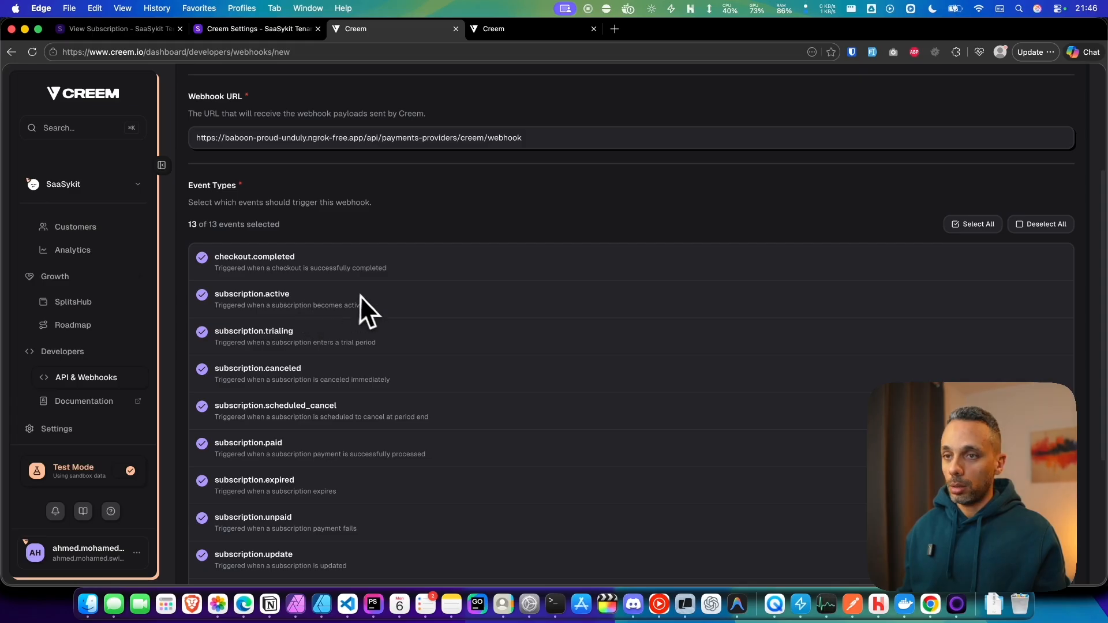
scroll(520, 352, down, 8)
scroll(635, 340, up, 14)
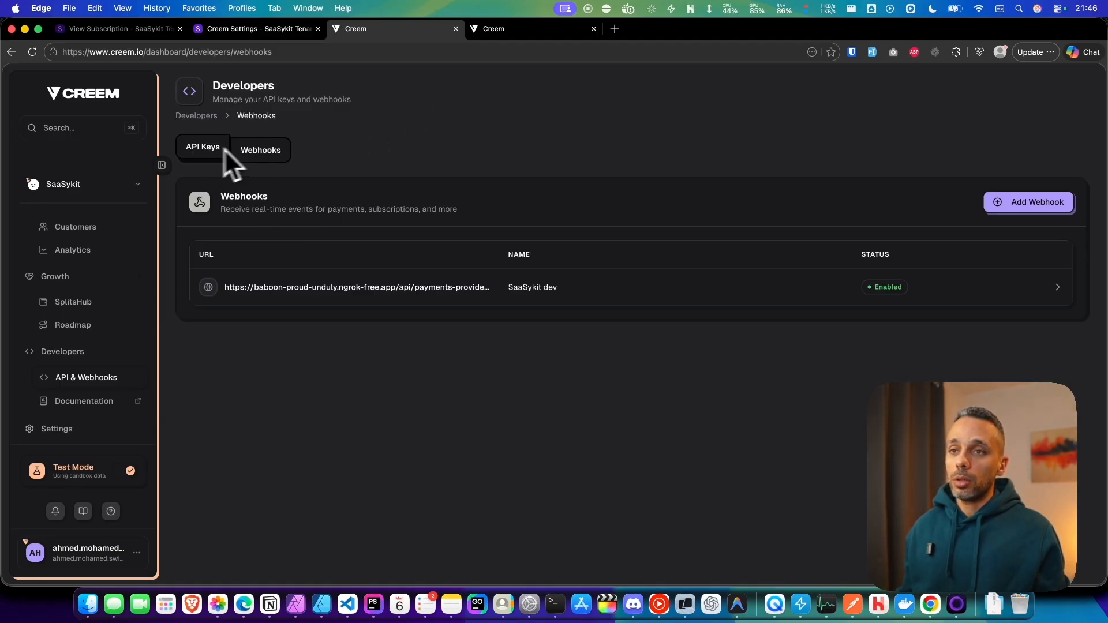
Step: Reopen the Creem credentials settings in the SaaSykit admin through the Payment Providers list
click(248, 33)
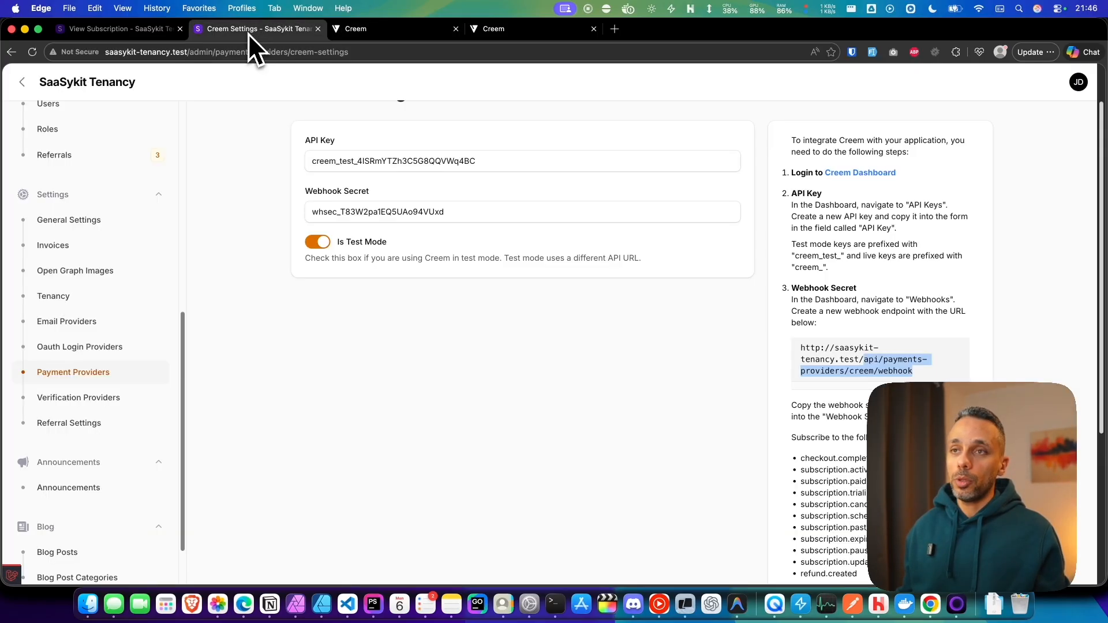
scroll(127, 324, up, 10)
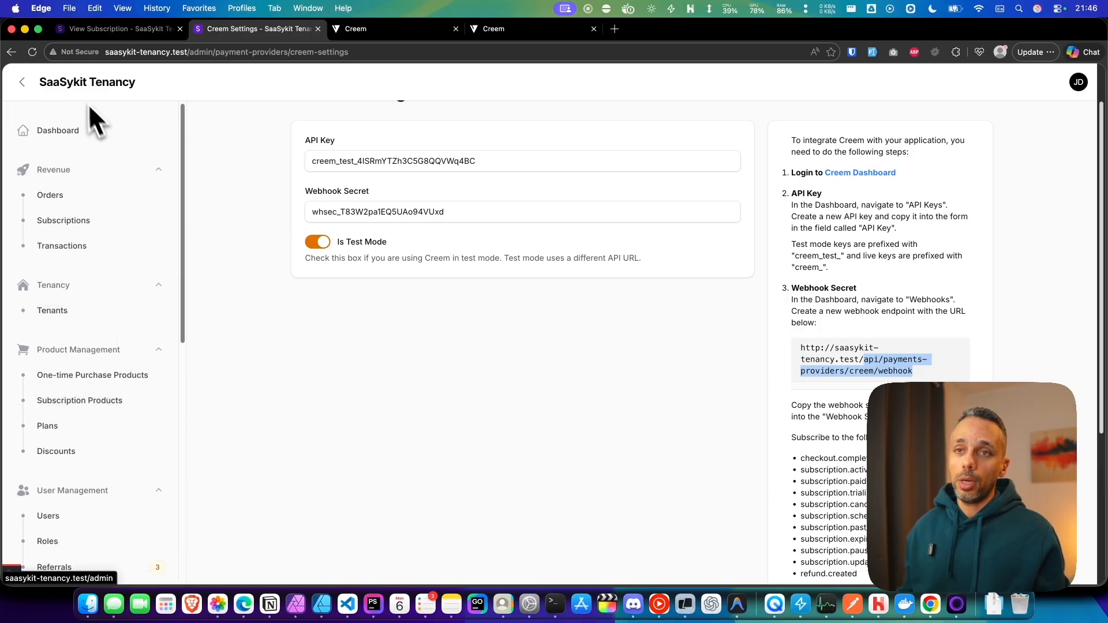
scroll(88, 412, down, 8)
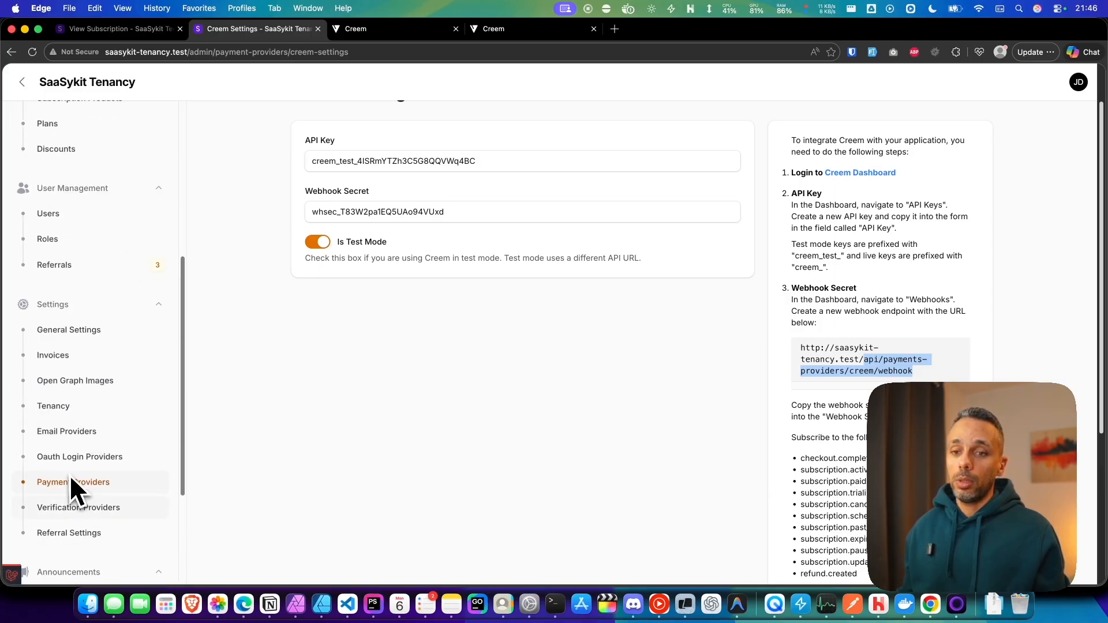
click(74, 480)
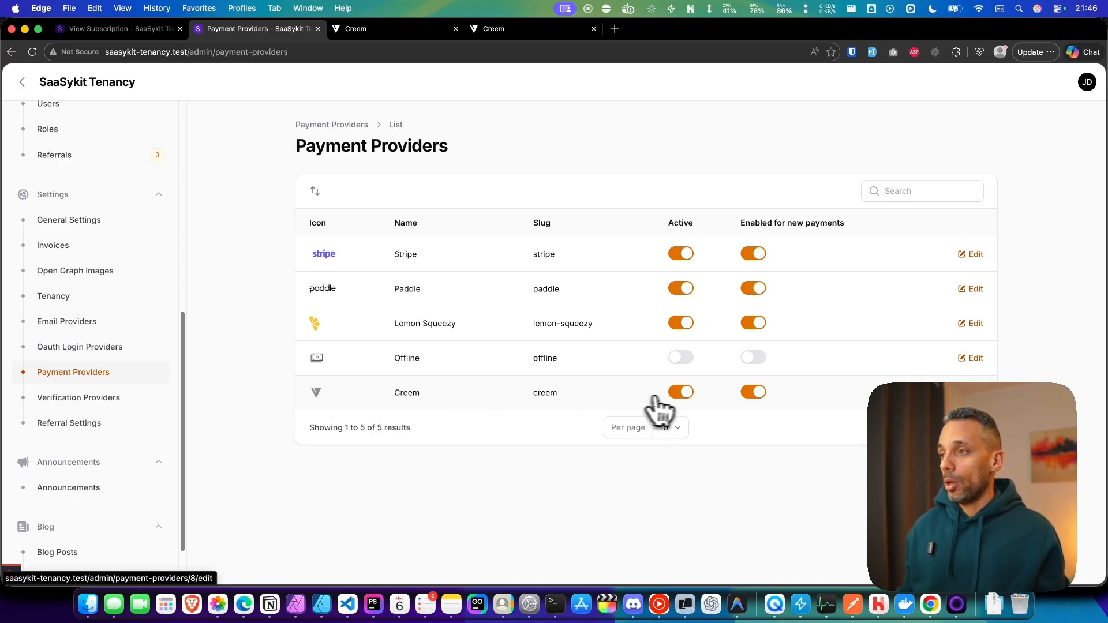
click(684, 395)
click(685, 396)
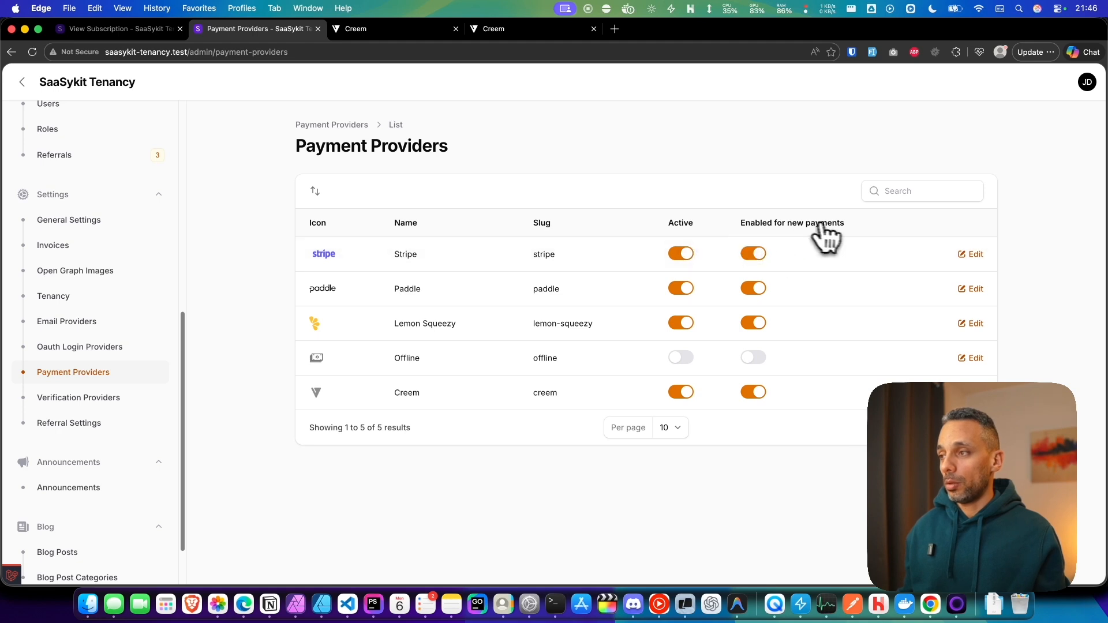
click(555, 407)
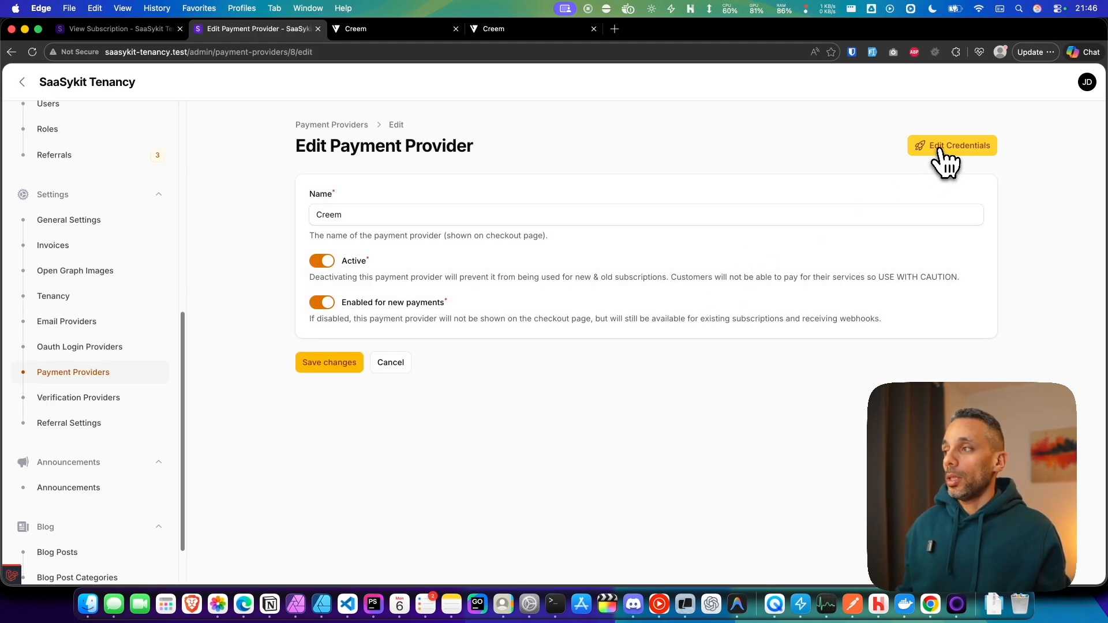
click(939, 150)
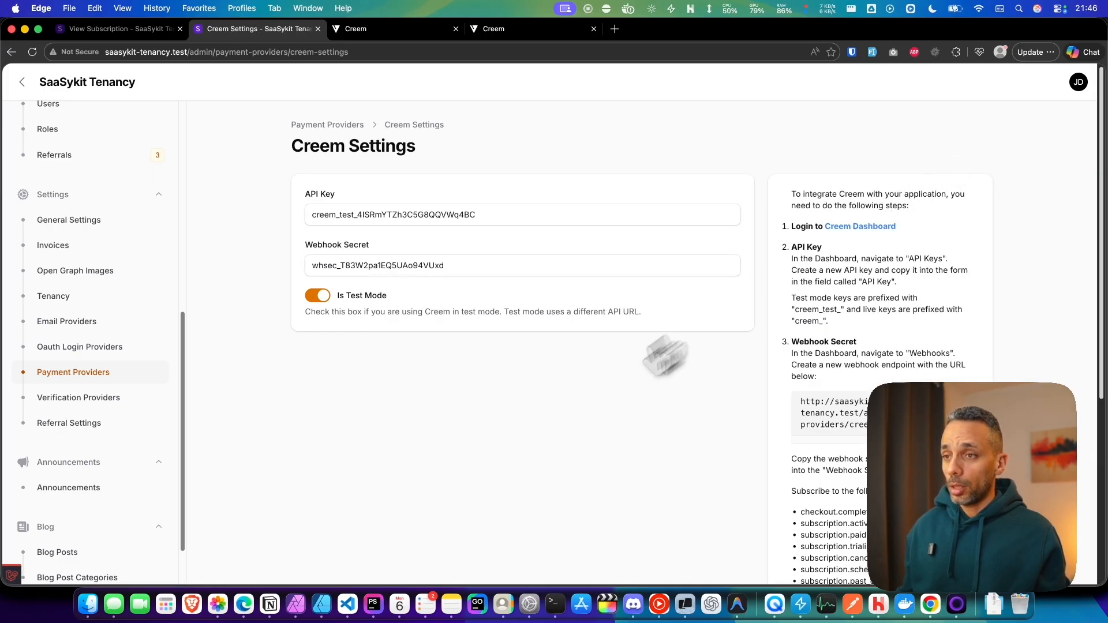
Step: Compare the stored API Key and Webhook Secret with the API key revealed in the Creem dashboard
drag(310, 214, 536, 211)
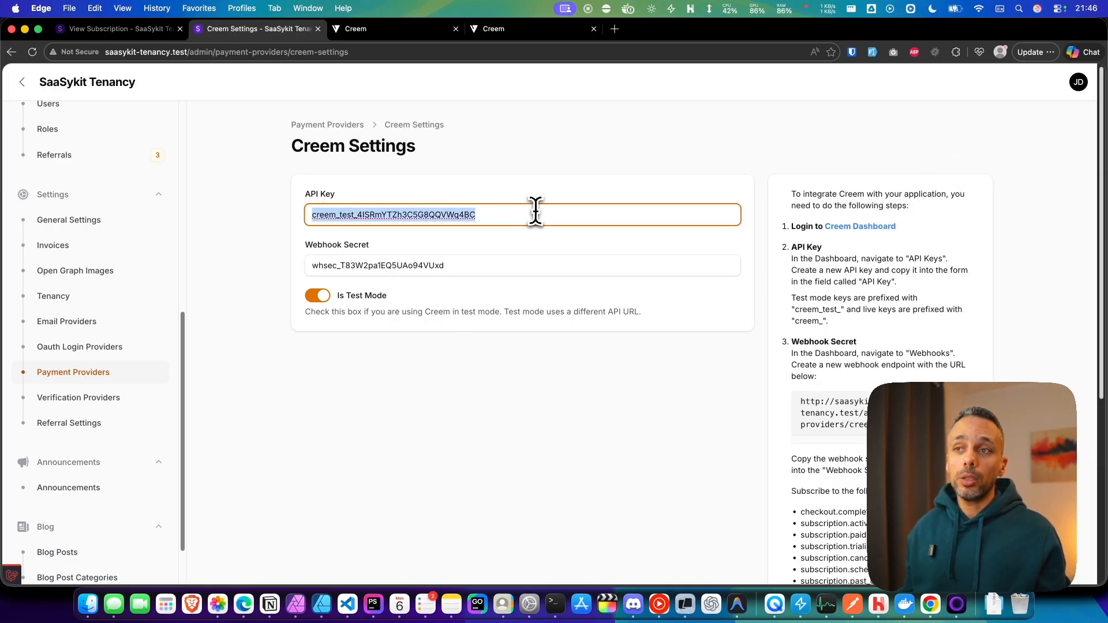
drag(311, 265, 460, 265)
click(463, 266)
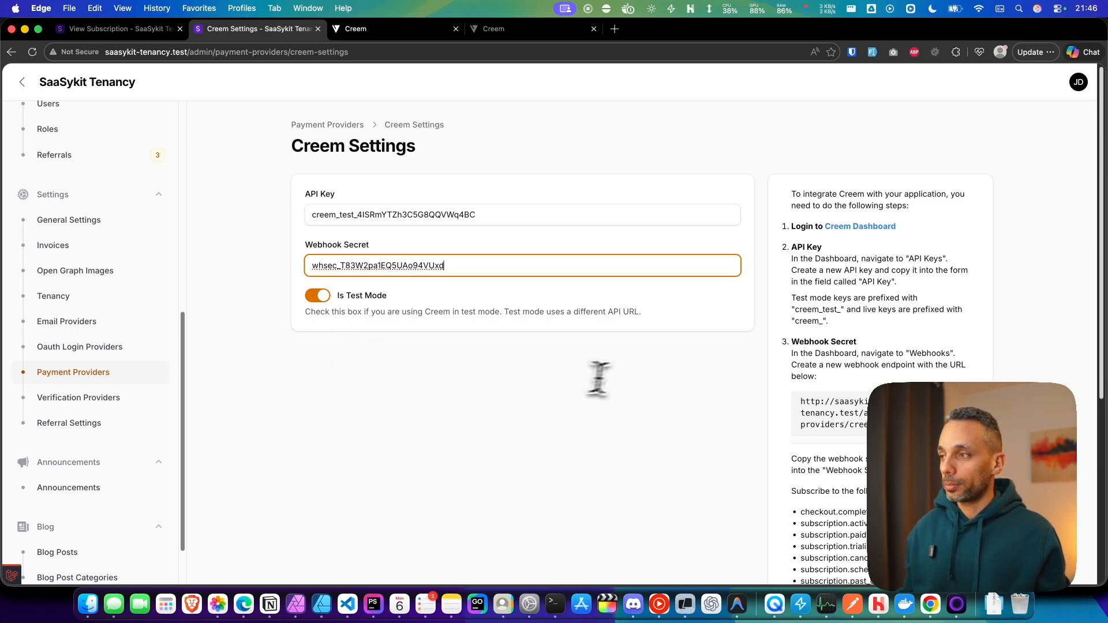
click(360, 29)
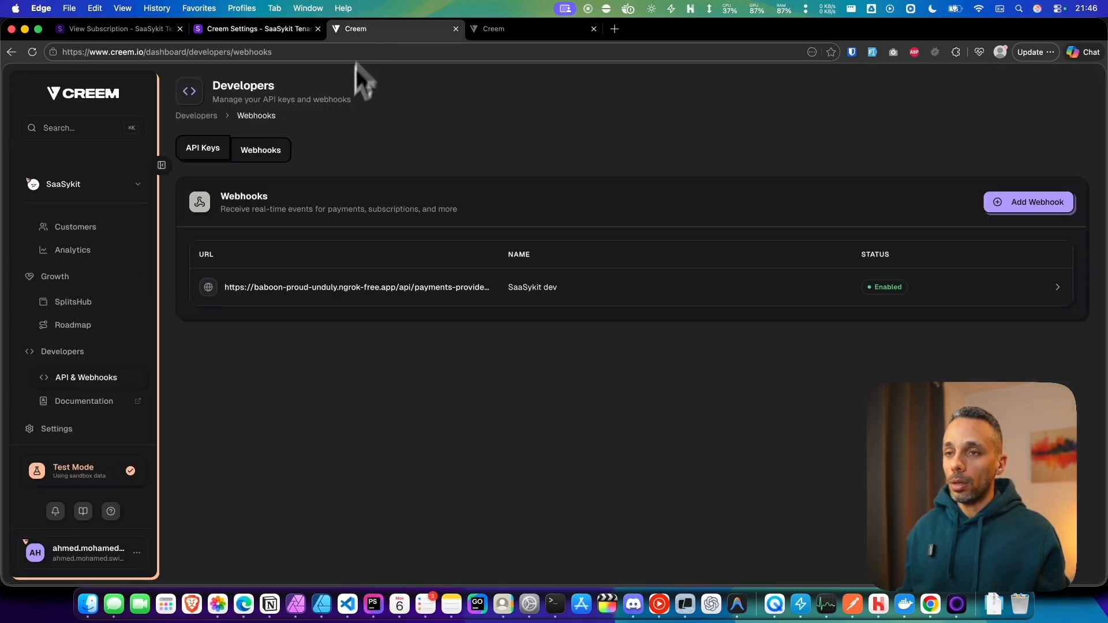
click(209, 151)
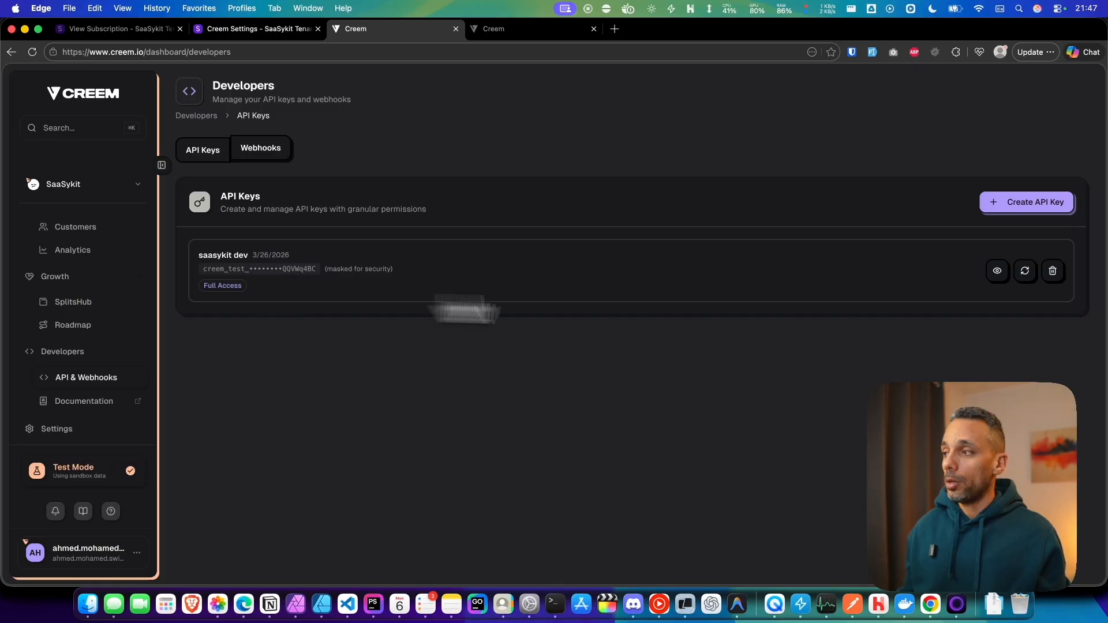
click(998, 272)
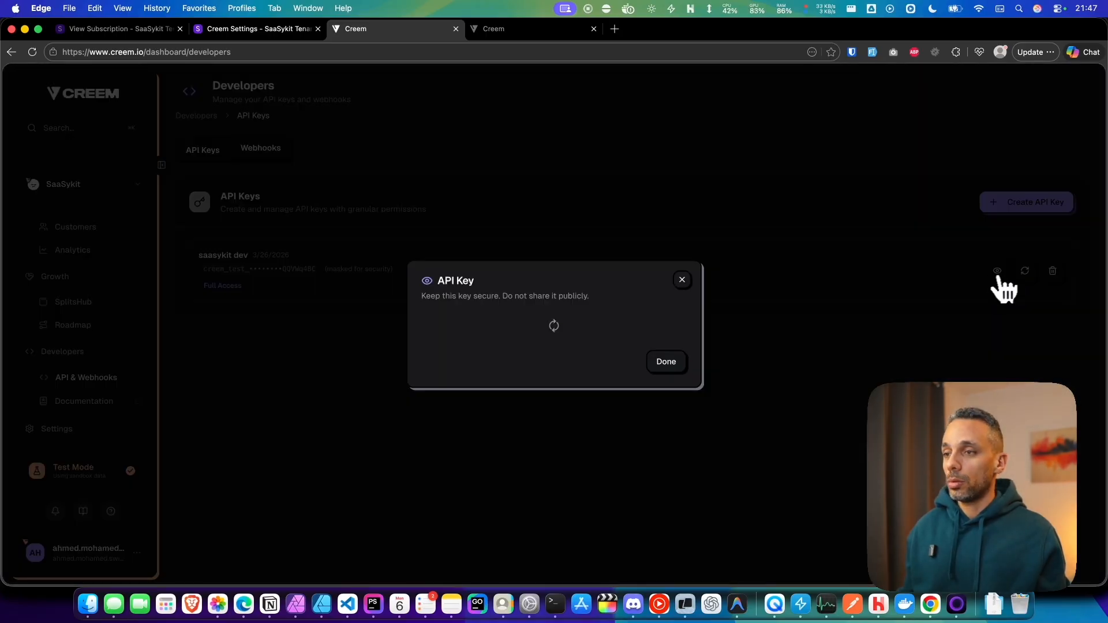
click(667, 357)
Step: Copy the SaaSykit dev webhook's signing secret into the Webhook Secret field and save the Creem settings
click(274, 160)
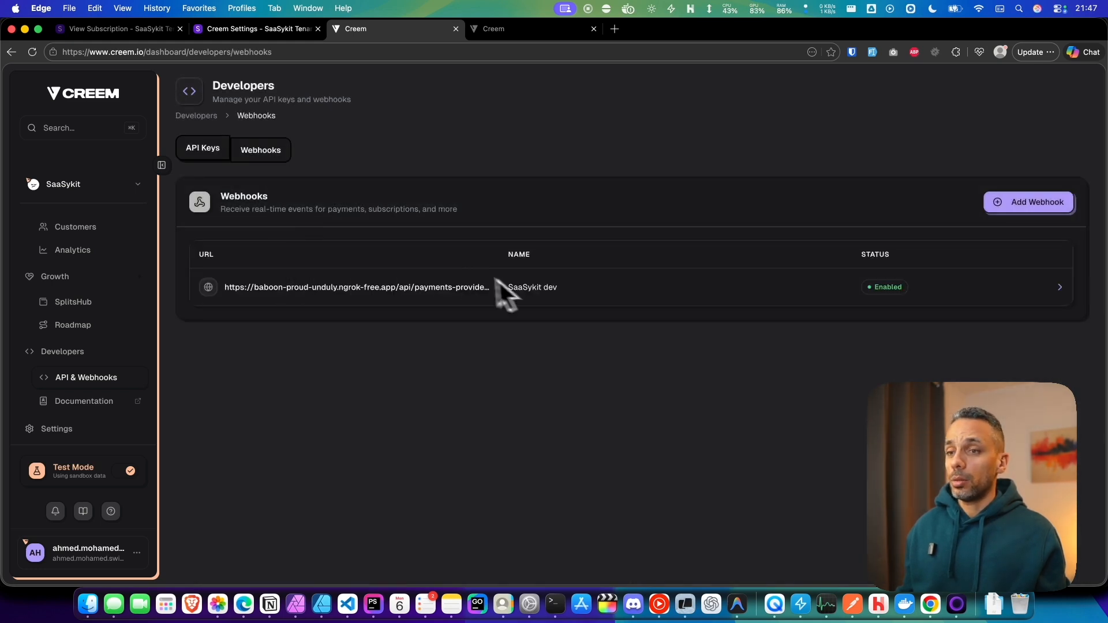
click(348, 289)
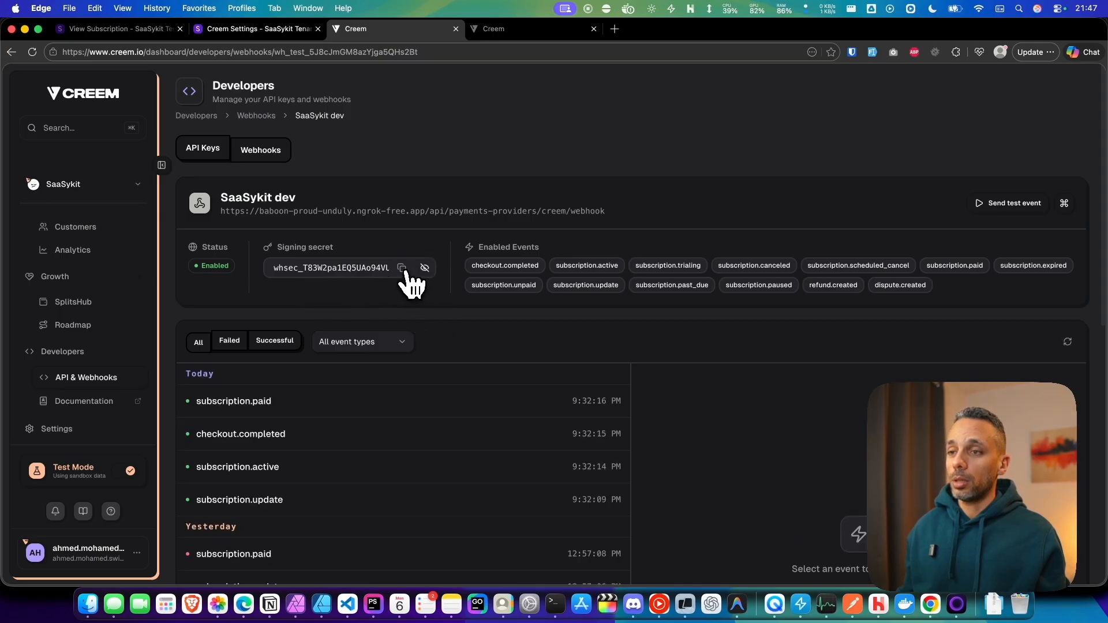
click(403, 268)
click(264, 30)
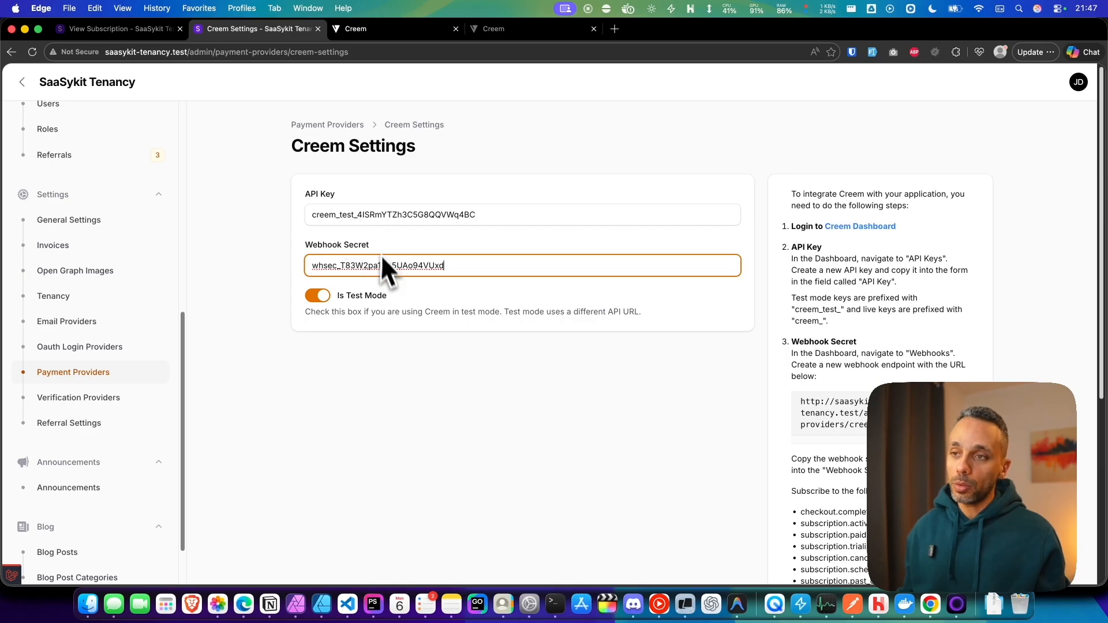
scroll(601, 376, down, 5)
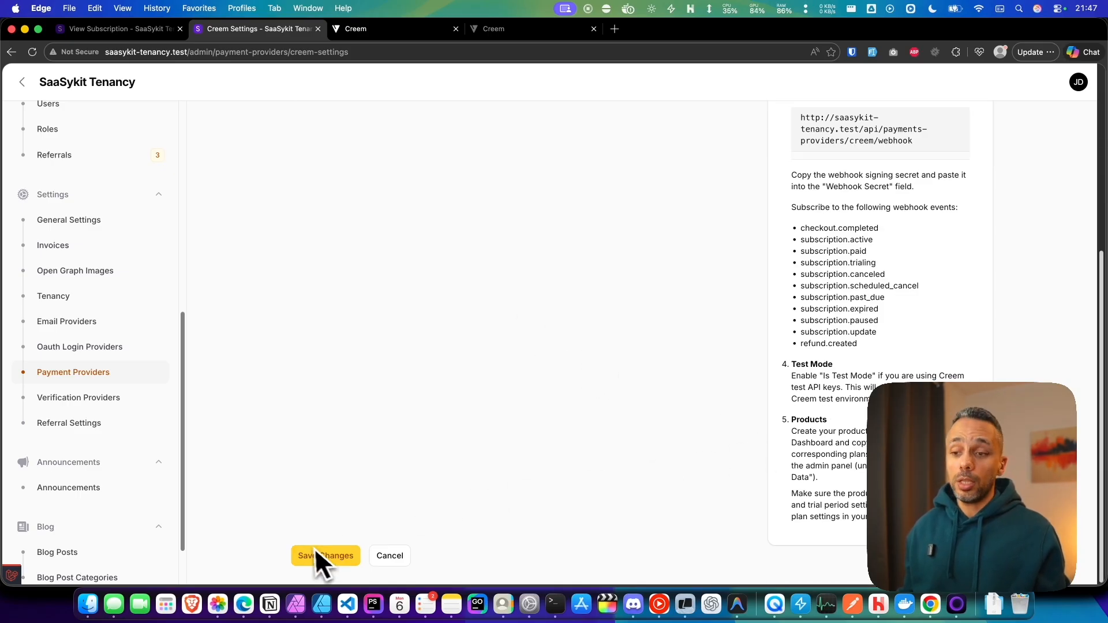
click(318, 556)
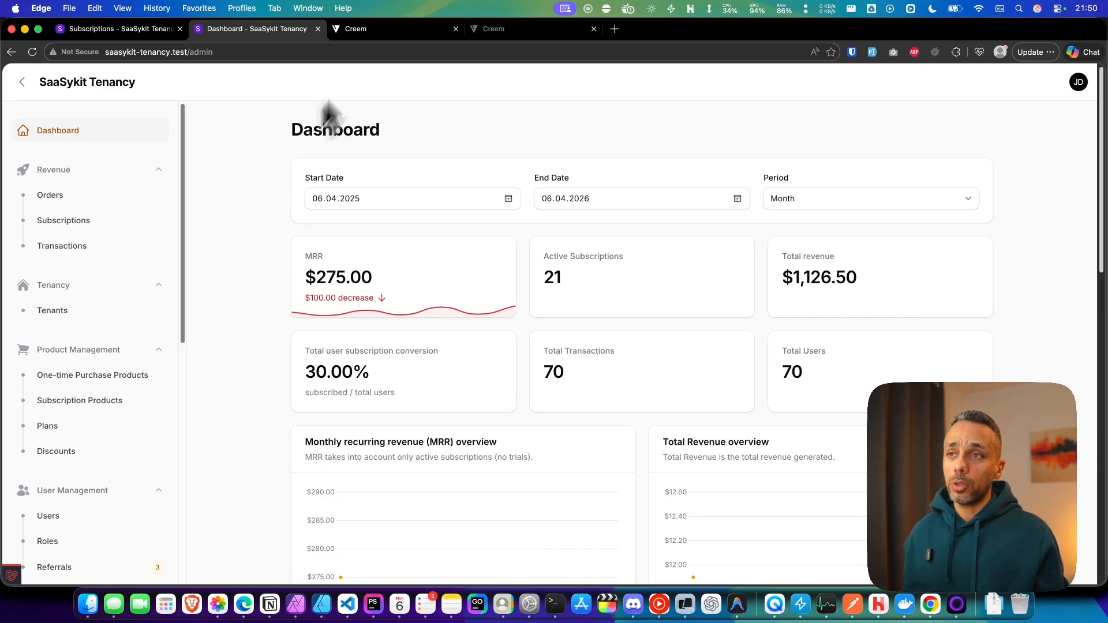
Step: Open the Creem Products page and start creating a new product
click(378, 28)
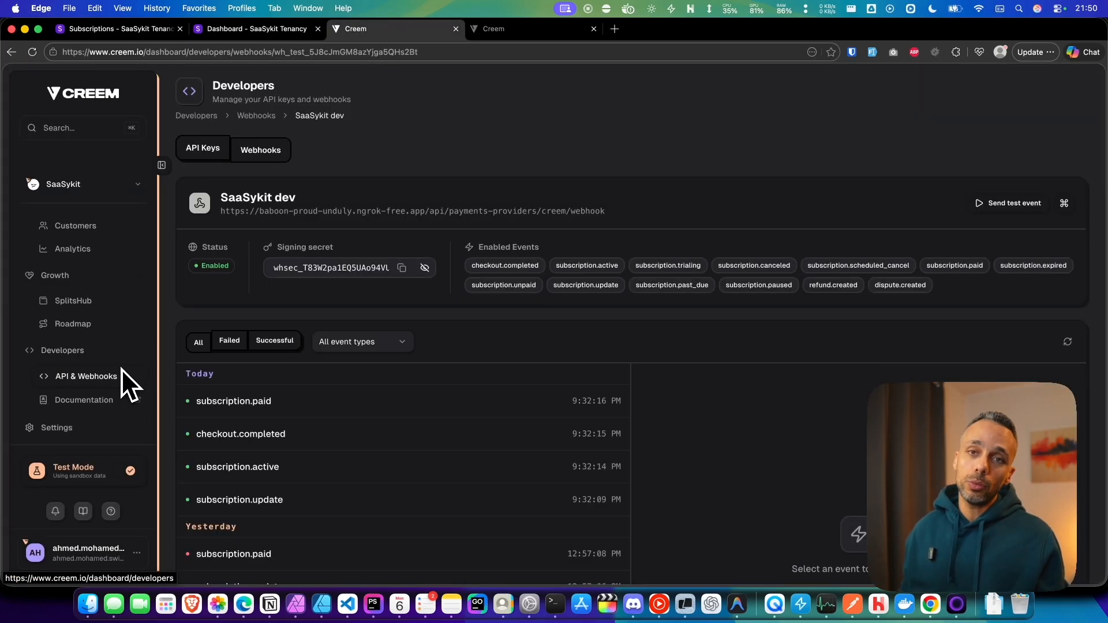
scroll(129, 369, up, 5)
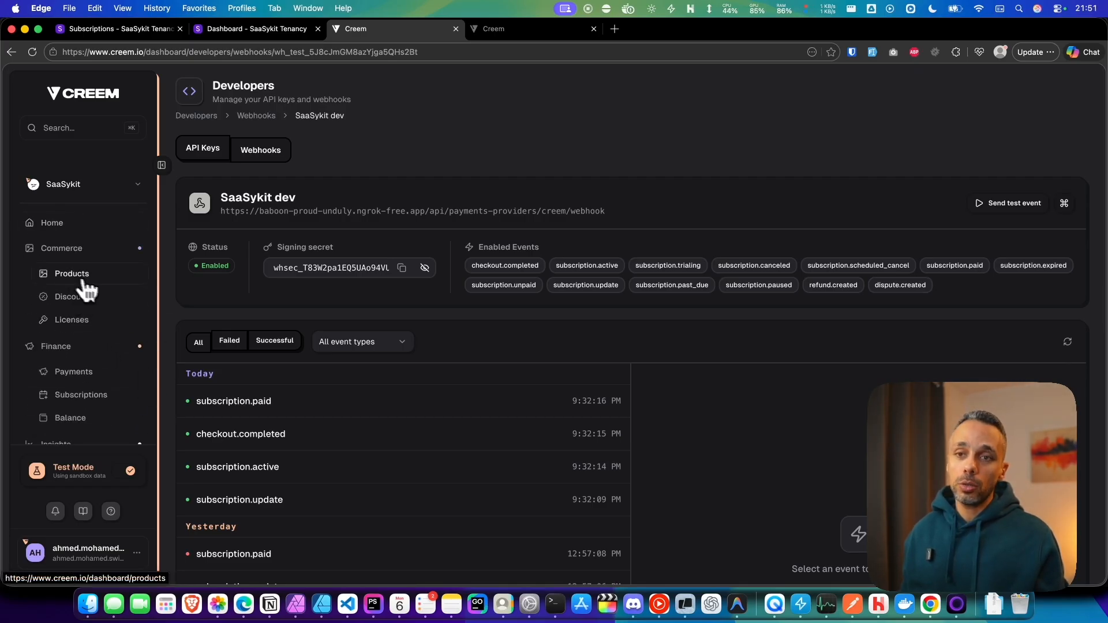
click(74, 279)
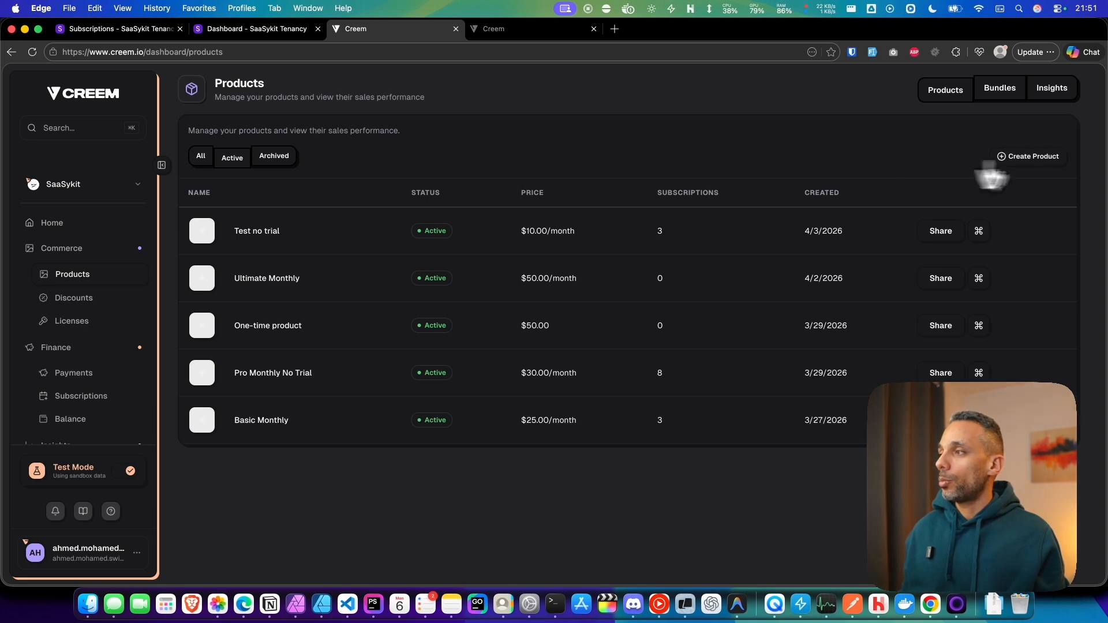
click(1028, 159)
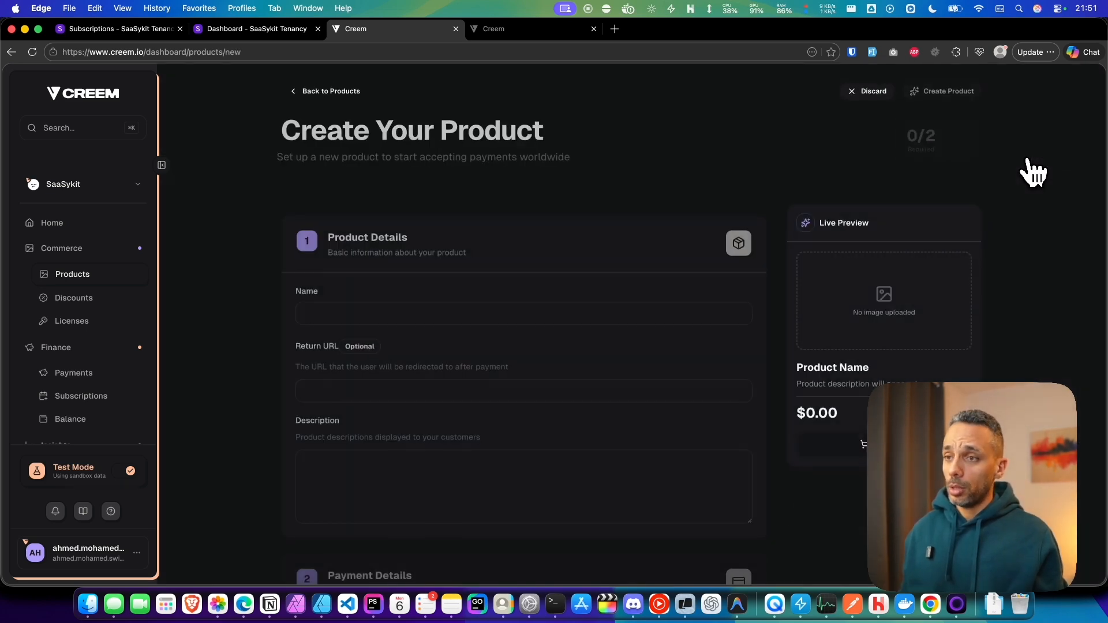
Step: Set the new product's Name to name
click(364, 301)
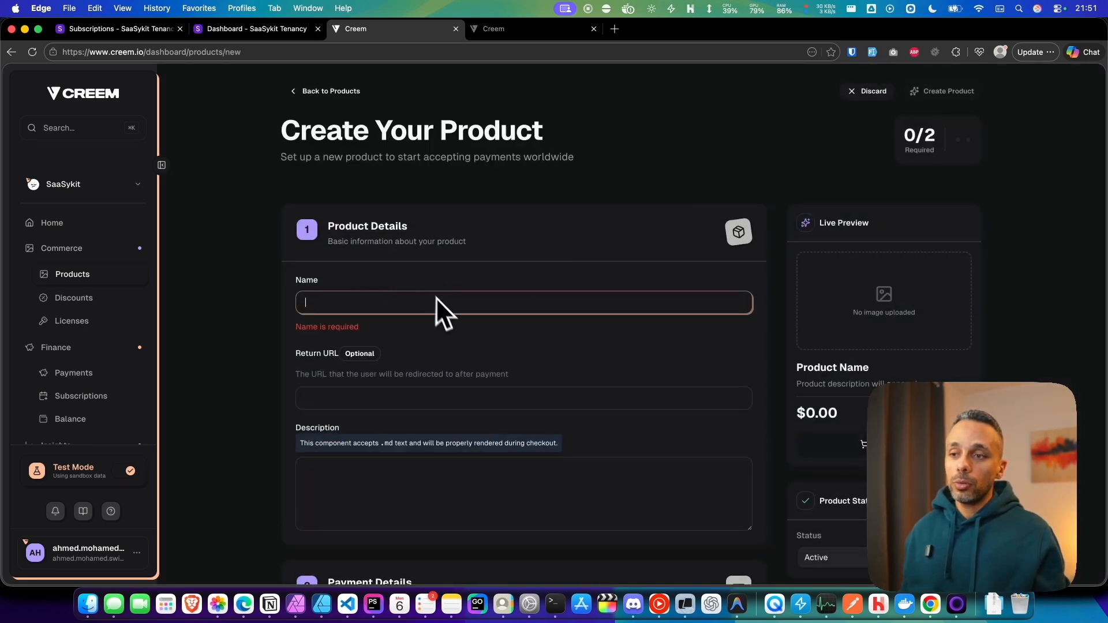
text(d)
double_click(482, 302)
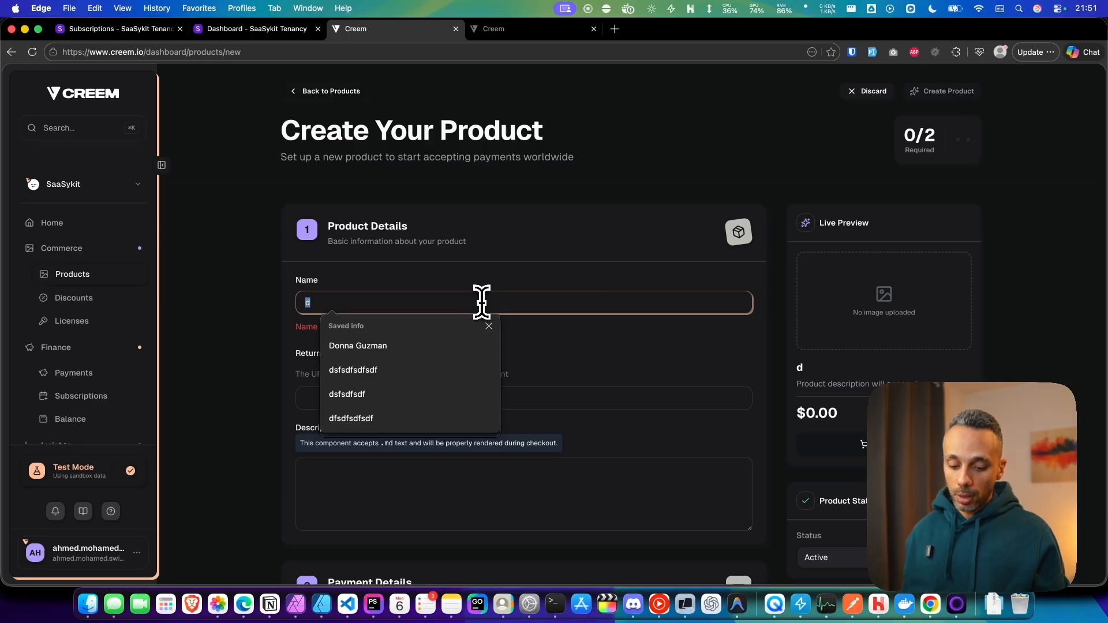
text(name)
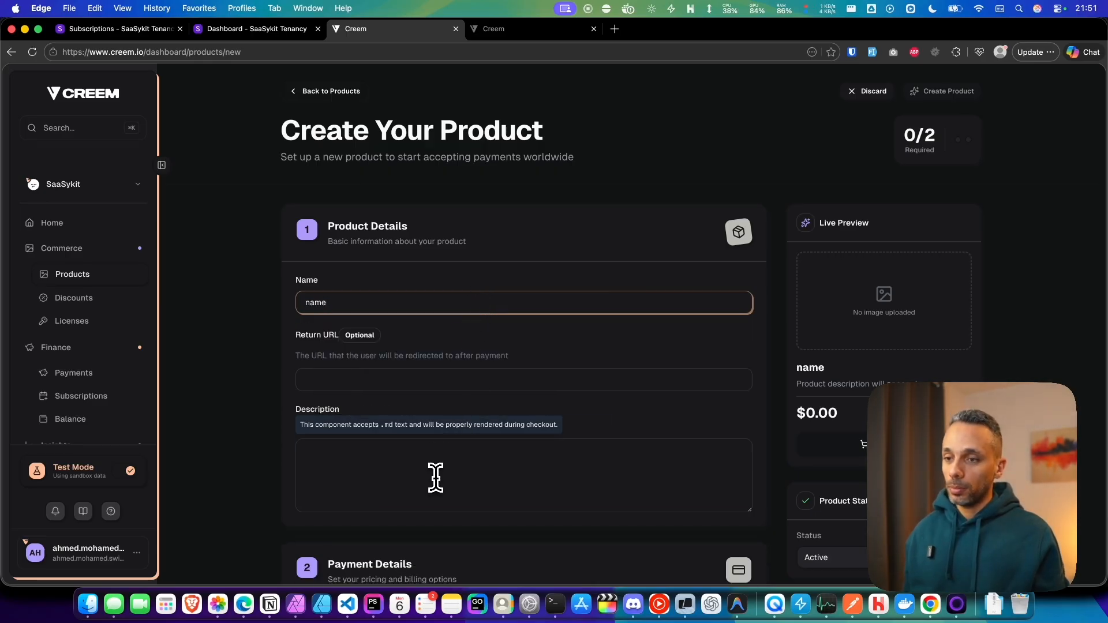
Step: Enter sfsfdsdfsdfsfd as the new product's description
click(438, 450)
text(des)
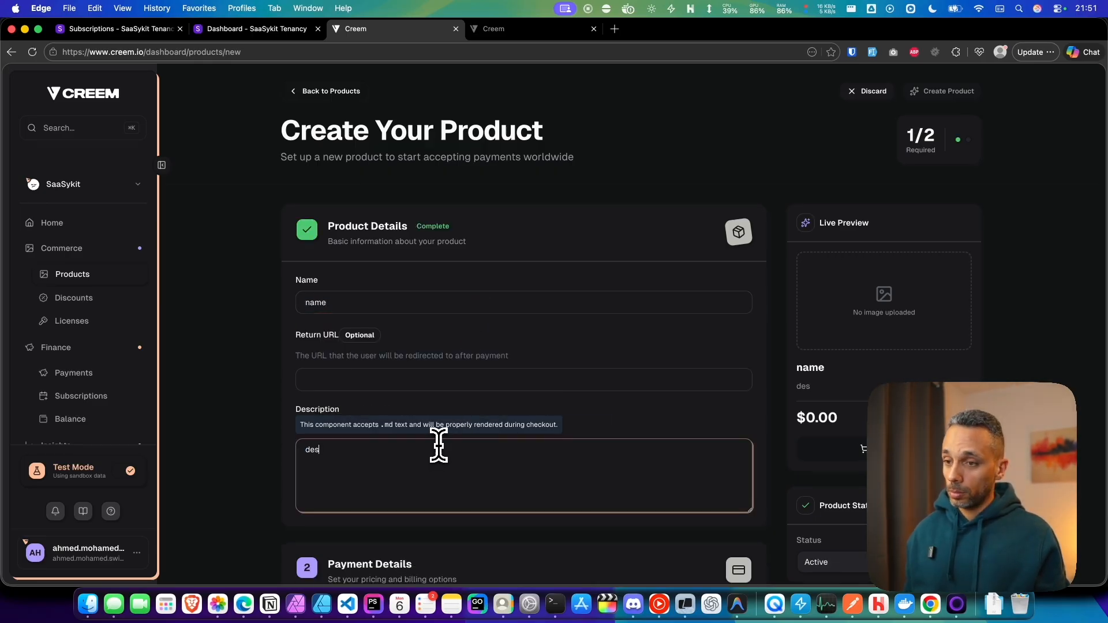
text(c)
scroll(586, 383, down, 5)
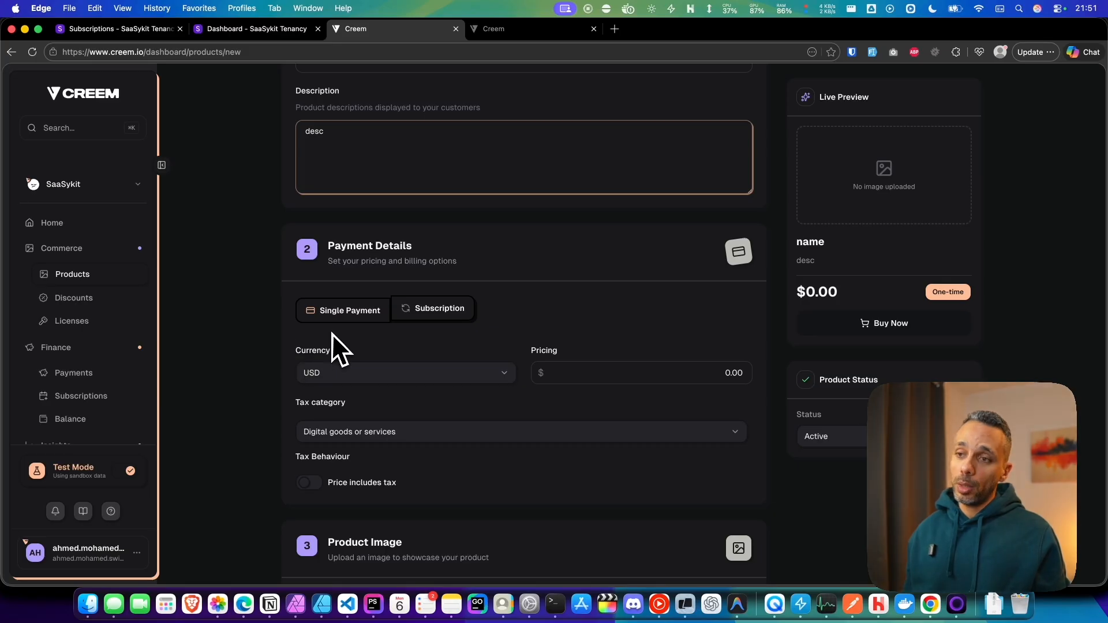
click(338, 317)
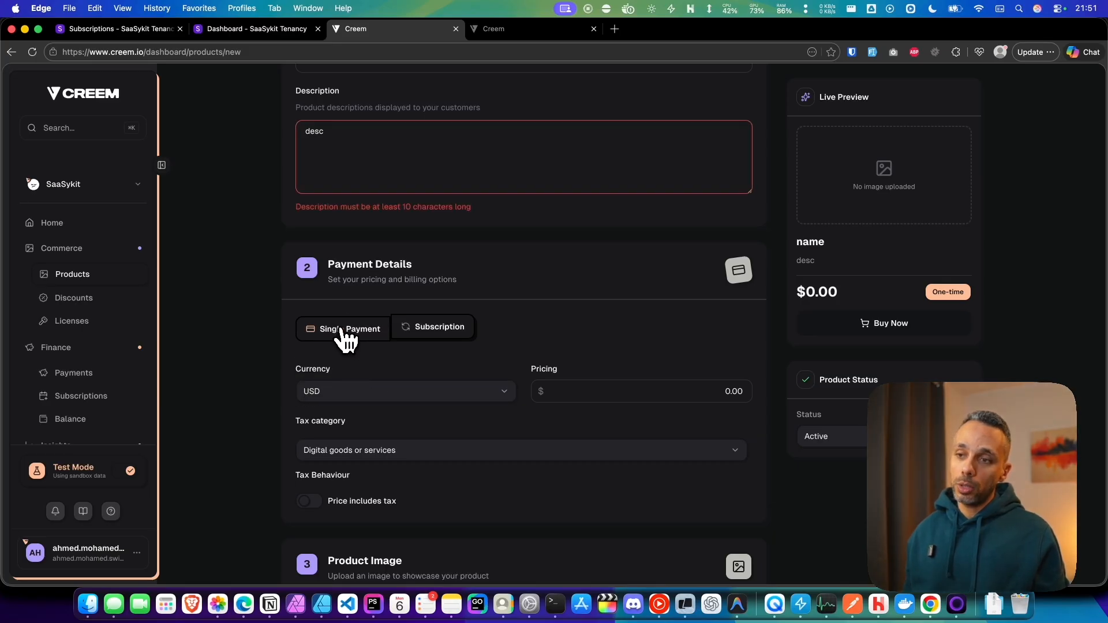
click(375, 144)
key(super+a)
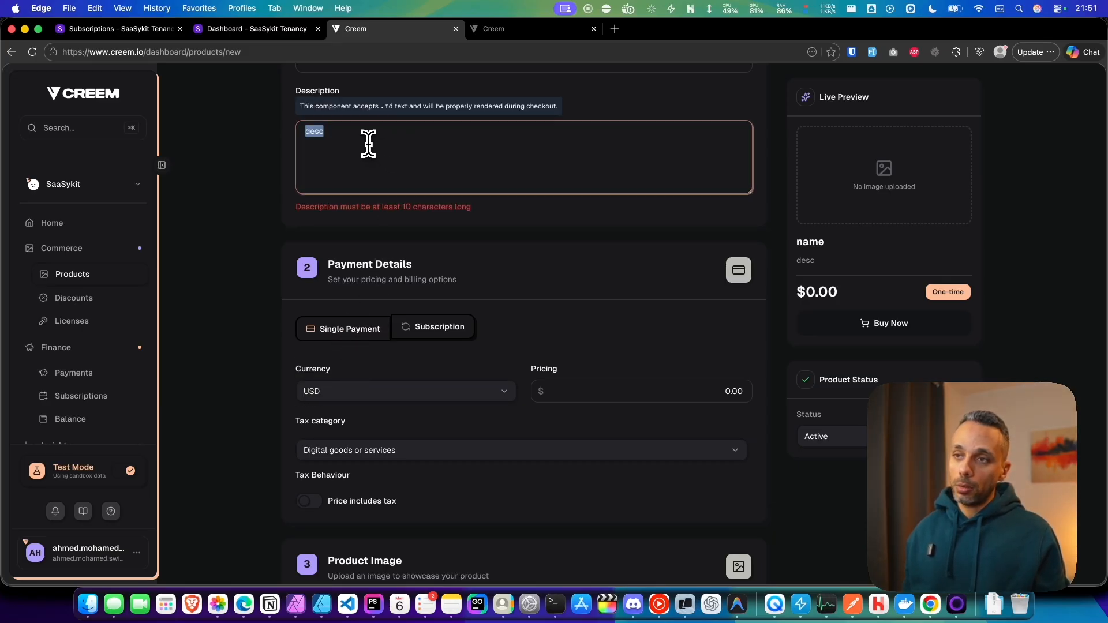
text(sfsfdsdfsdfsfd)
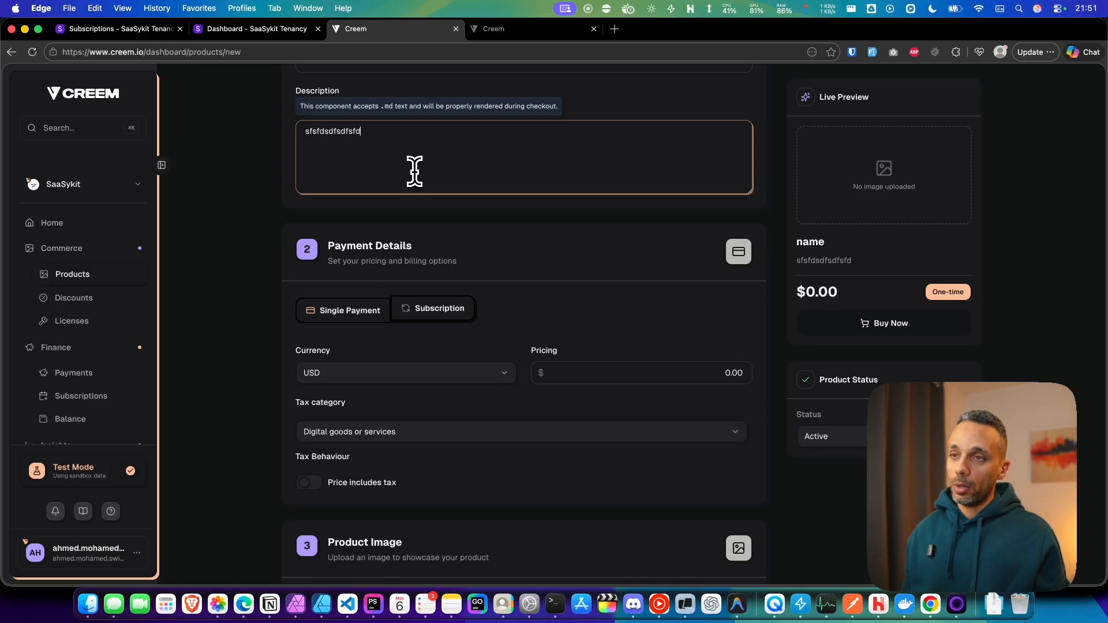
click(266, 322)
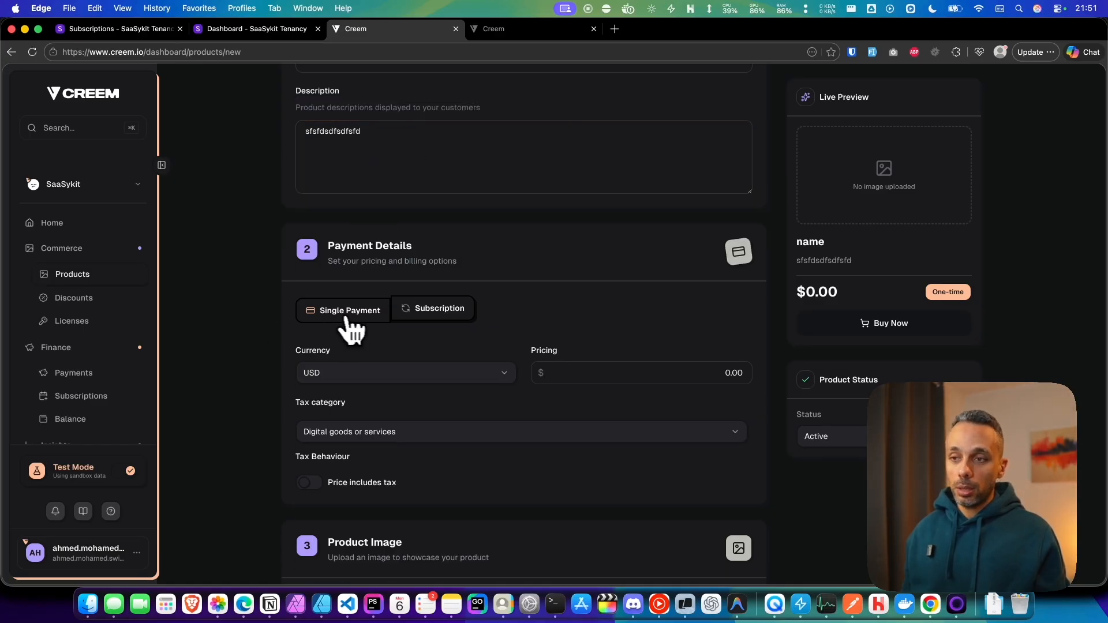
scroll(363, 323, down, 1)
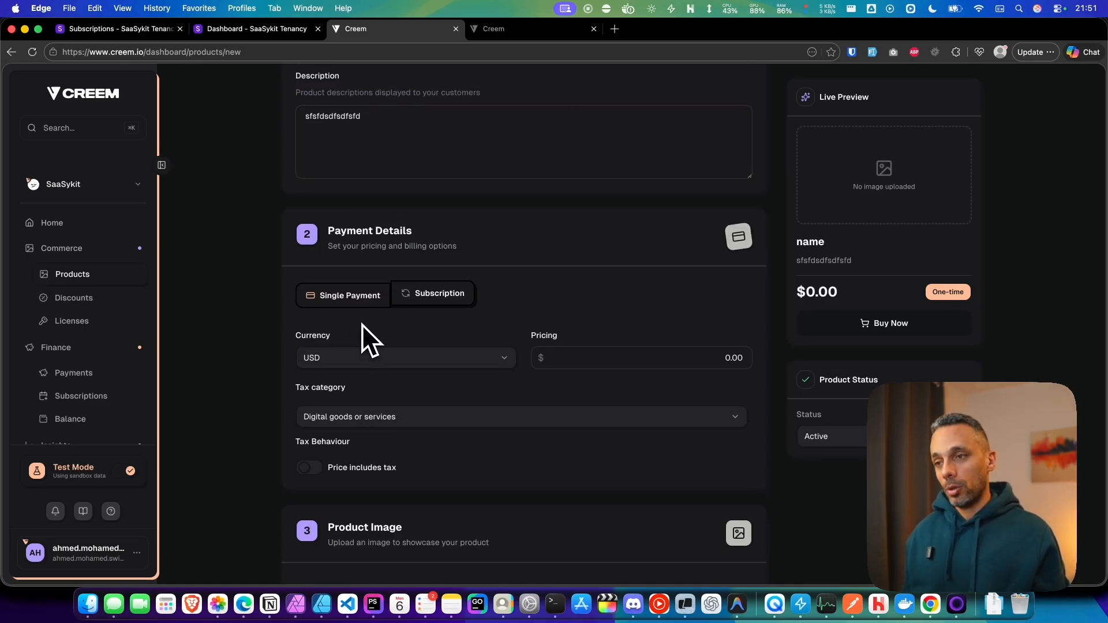
click(431, 295)
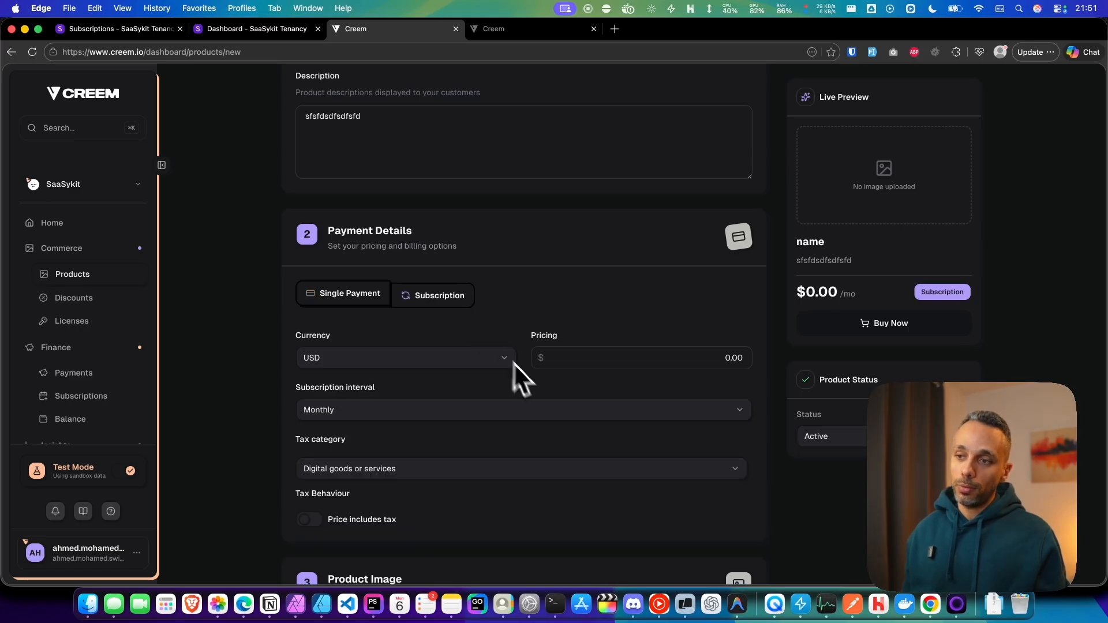
click(369, 296)
scroll(369, 317, down, 1)
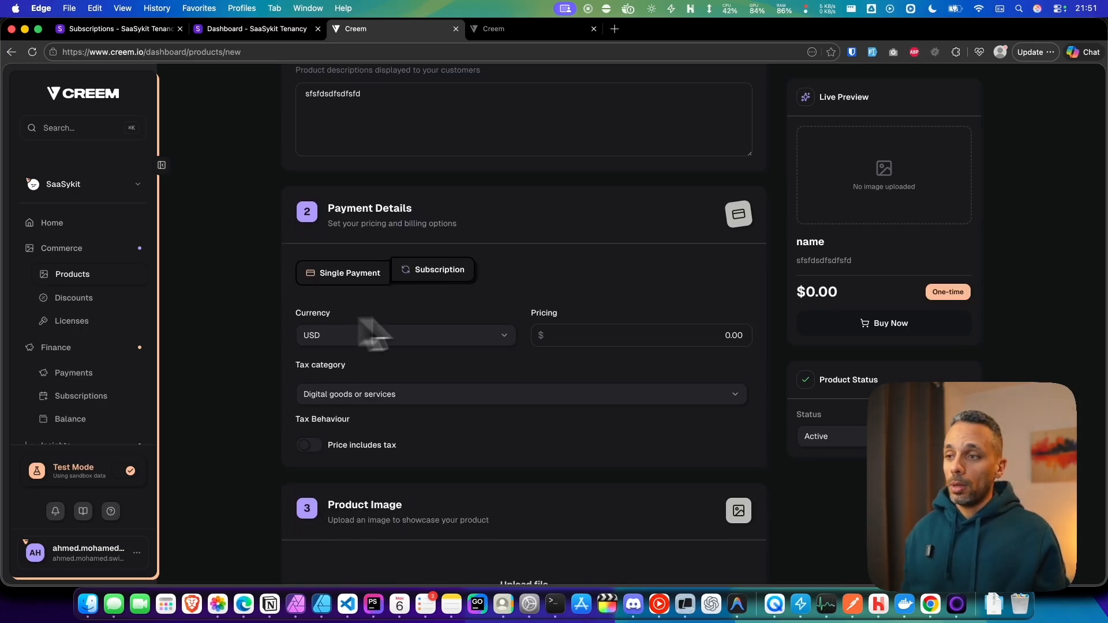
Step: Set the product's price to 2000.00 USD
click(588, 317)
double_click(698, 315)
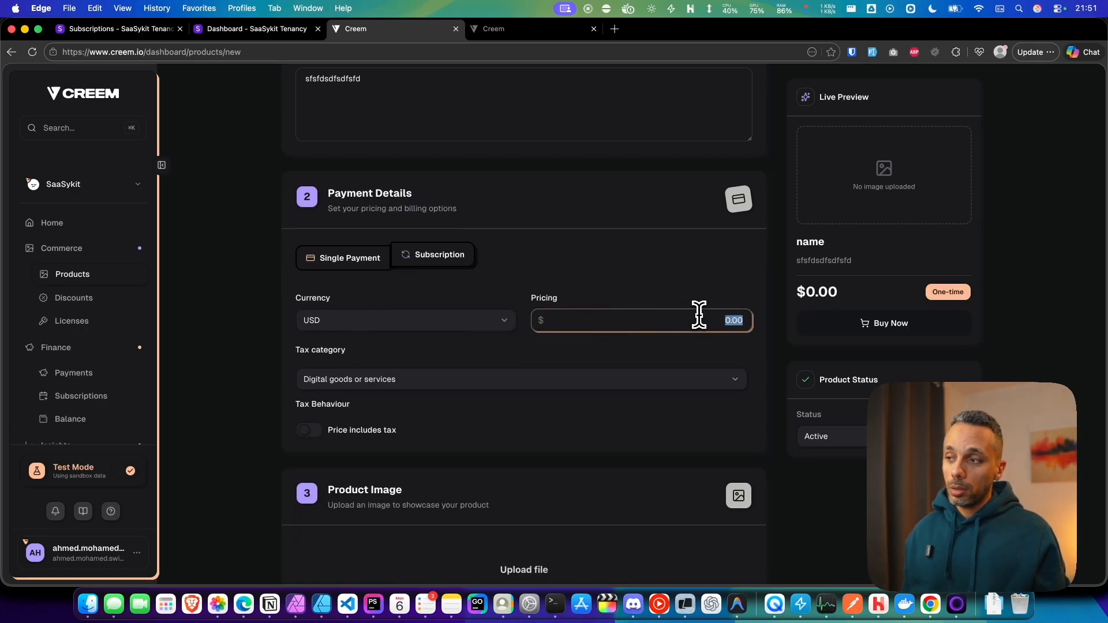
text(2000)
click(694, 349)
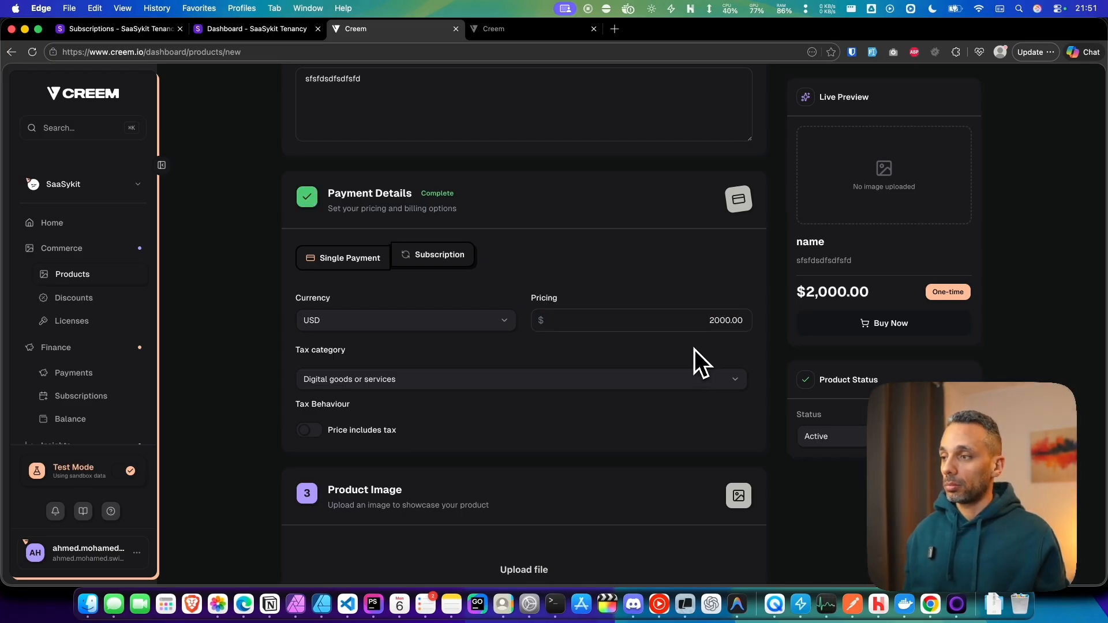
scroll(649, 323, down, 2)
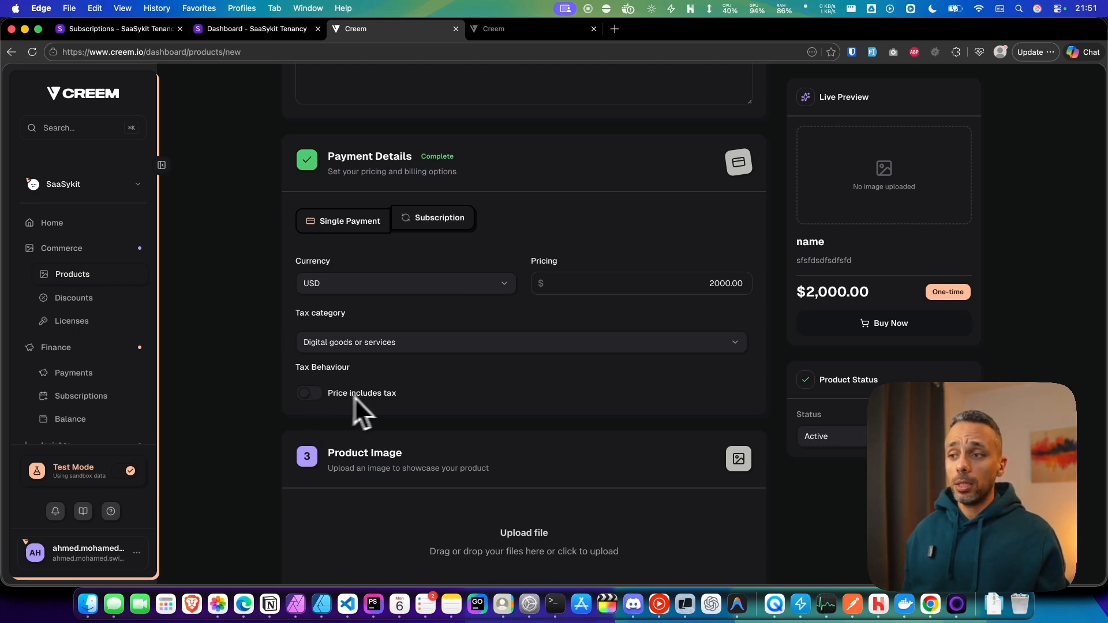
drag(681, 283, 750, 281)
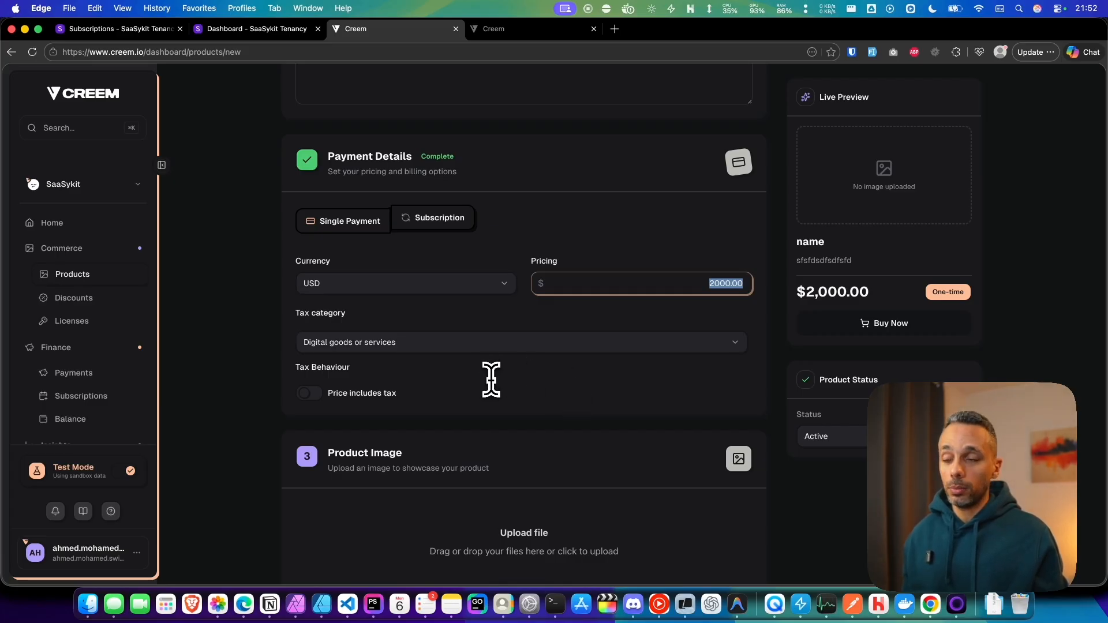
Step: Try to create the product
scroll(492, 373, down, 2)
scroll(417, 240, down, 10)
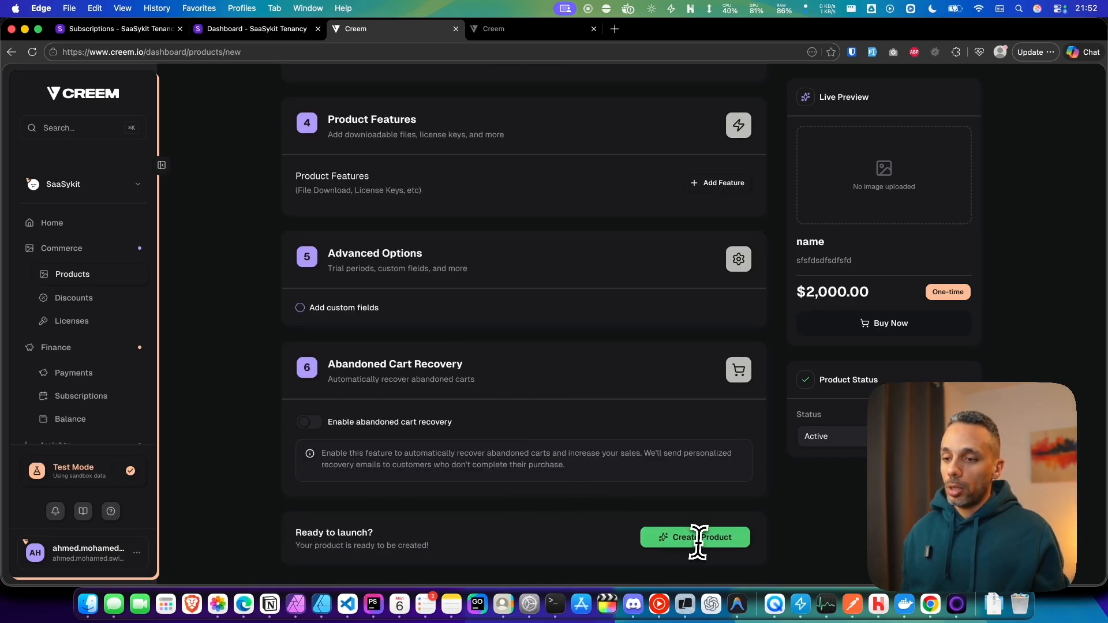
click(696, 542)
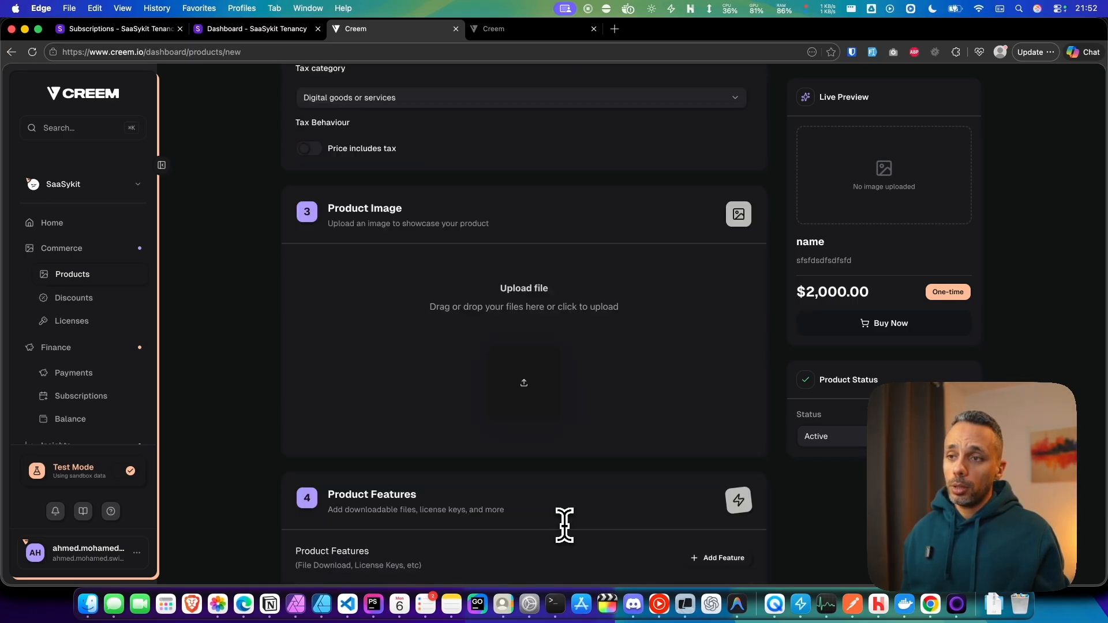
Step: Switch the product's payment type to Subscription and enable the trial period
click(426, 330)
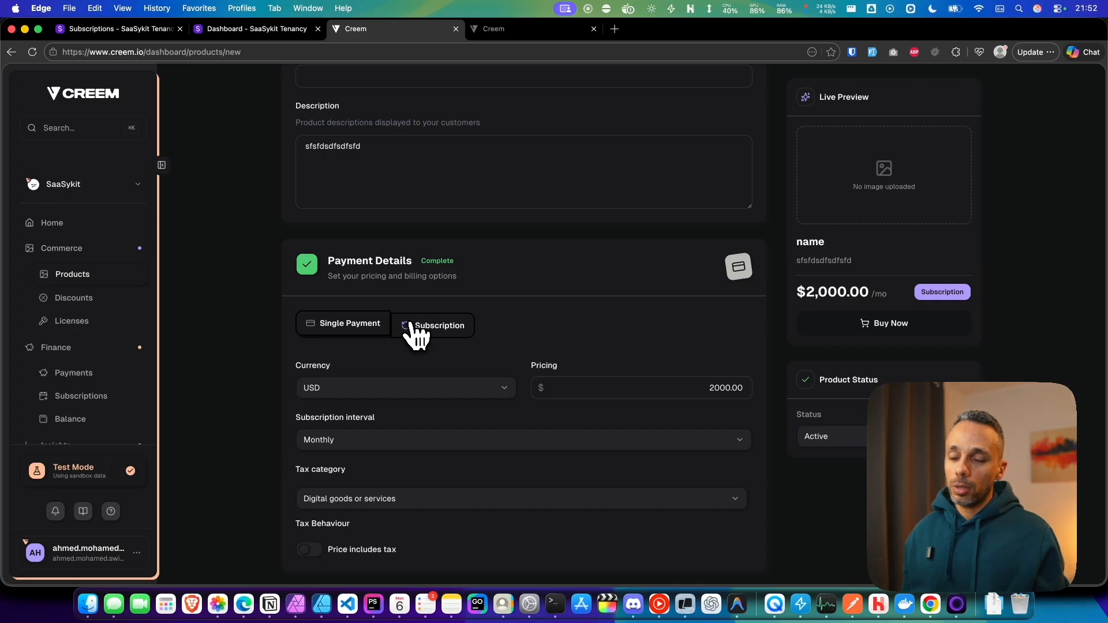
scroll(457, 371, down, 7)
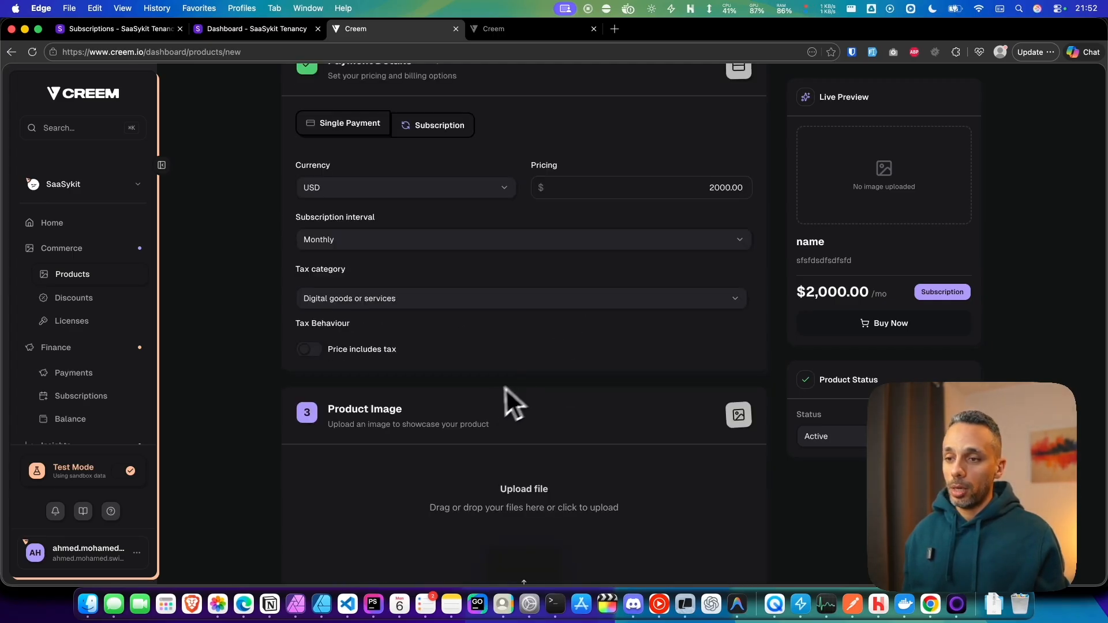
scroll(476, 397, down, 7)
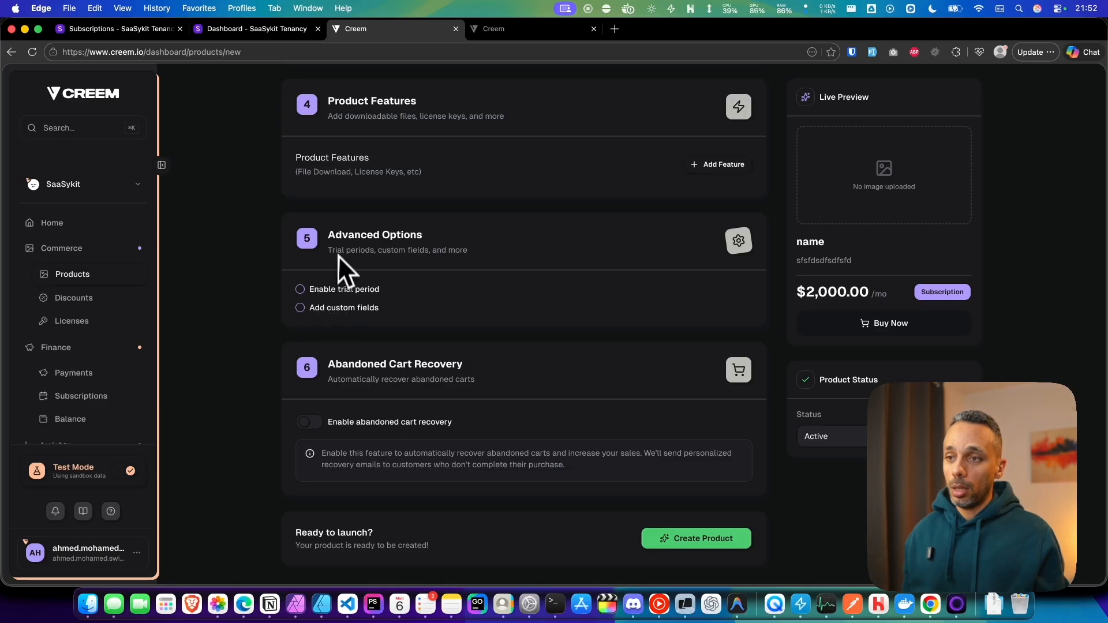
click(316, 290)
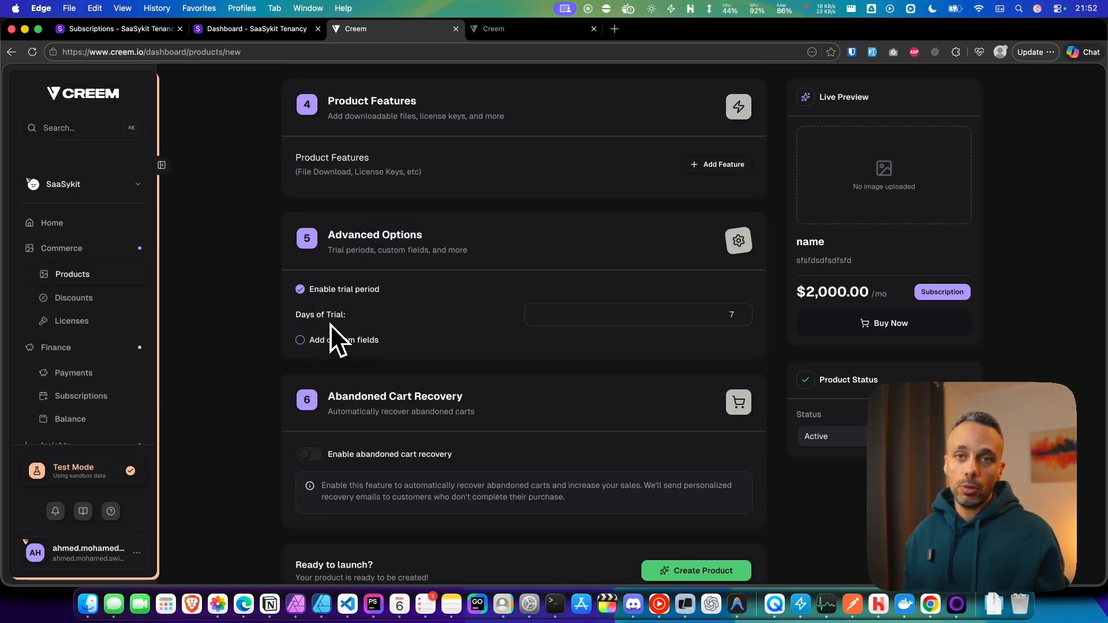
click(586, 306)
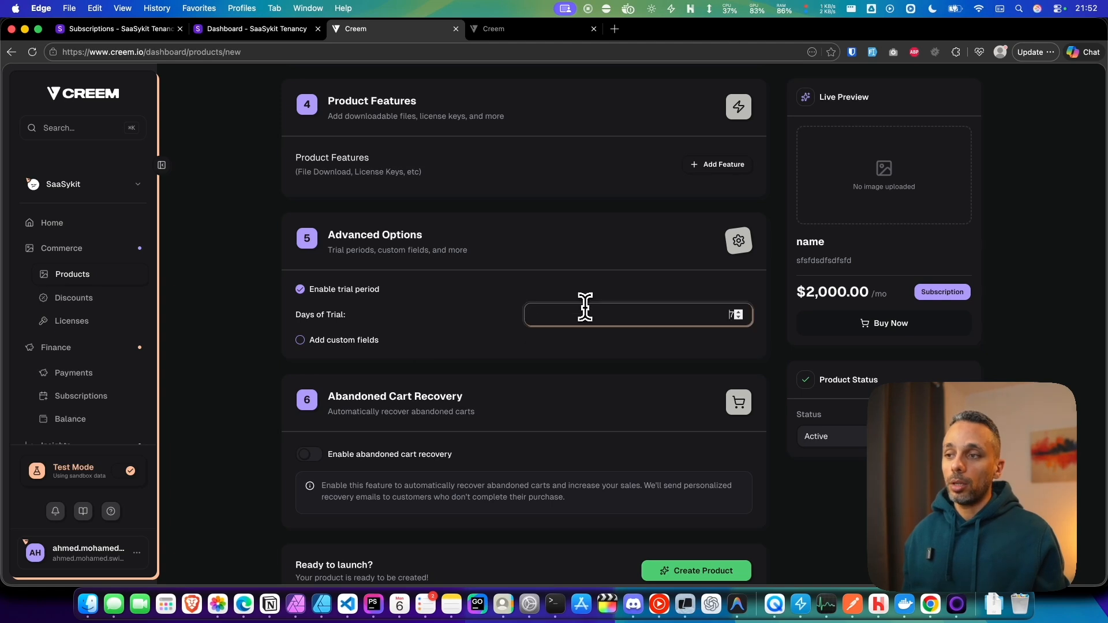
drag(716, 317, 735, 317)
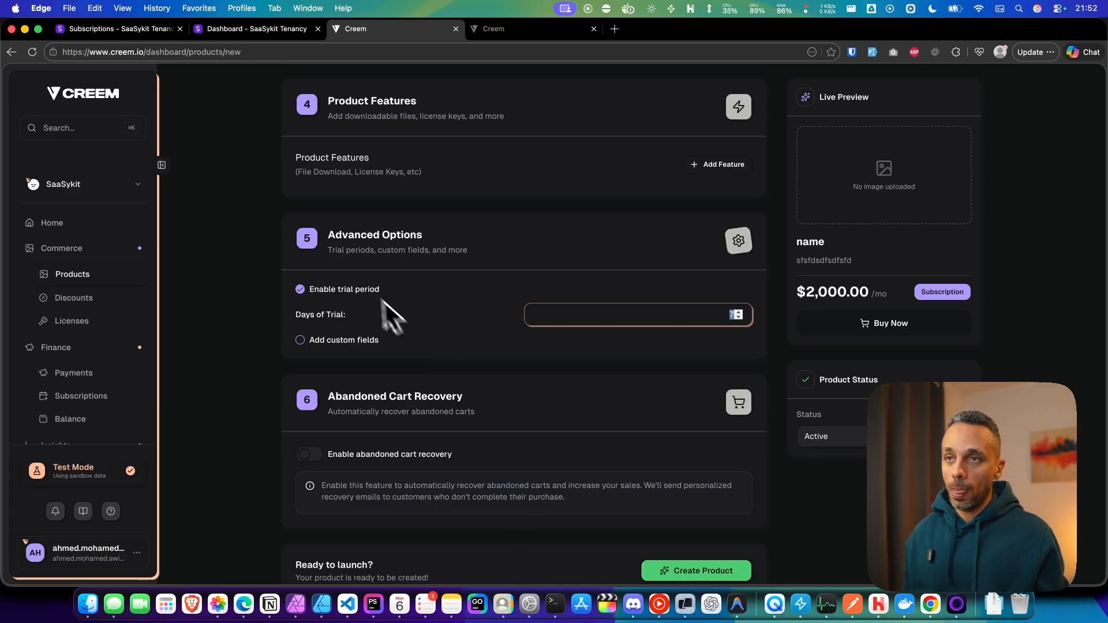
Step: Go back to the Creem Products list and copy the product ID of Test no trial
click(236, 30)
click(372, 31)
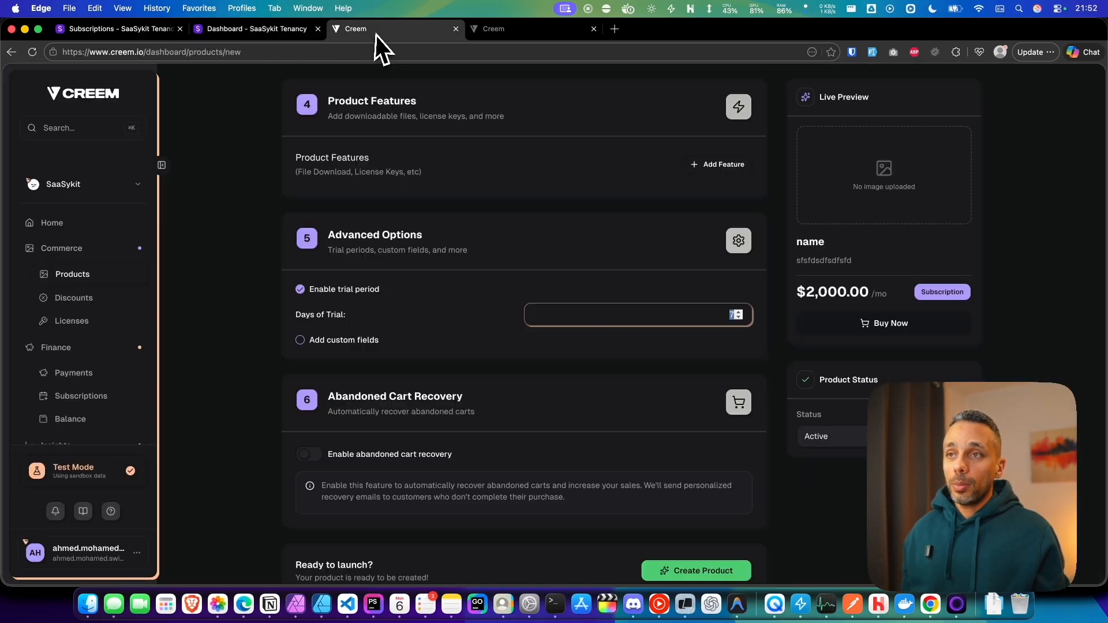
click(81, 276)
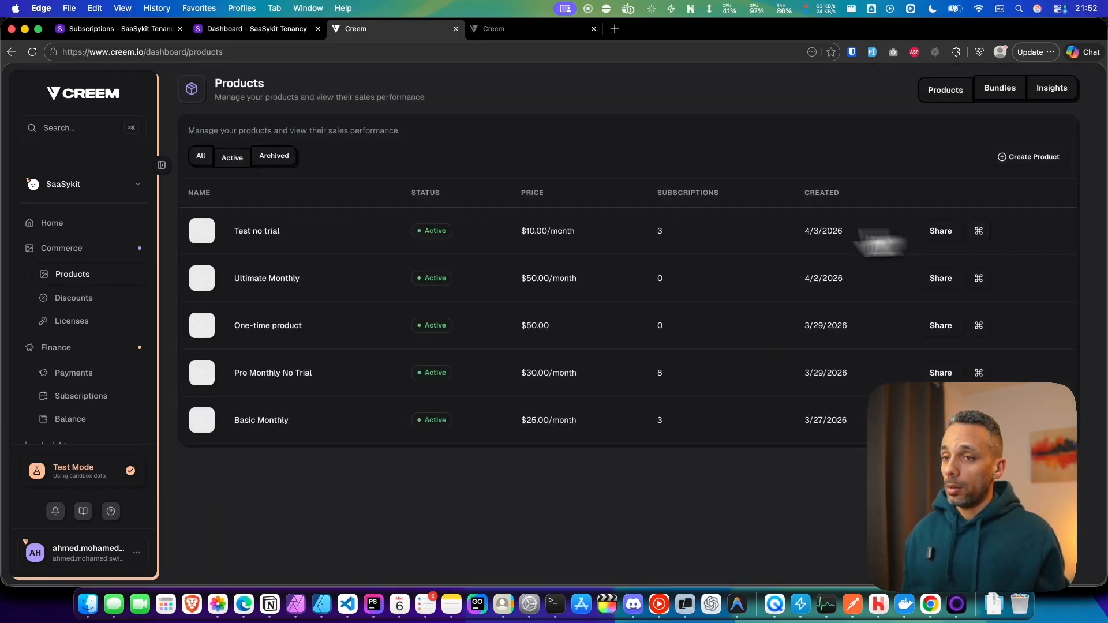
click(979, 232)
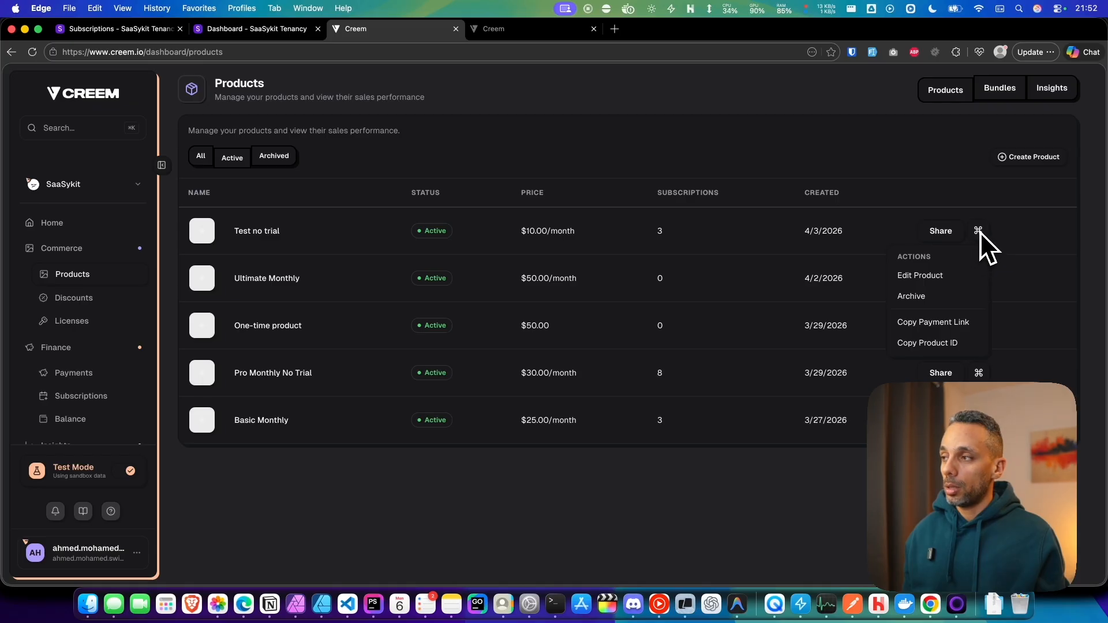
click(927, 349)
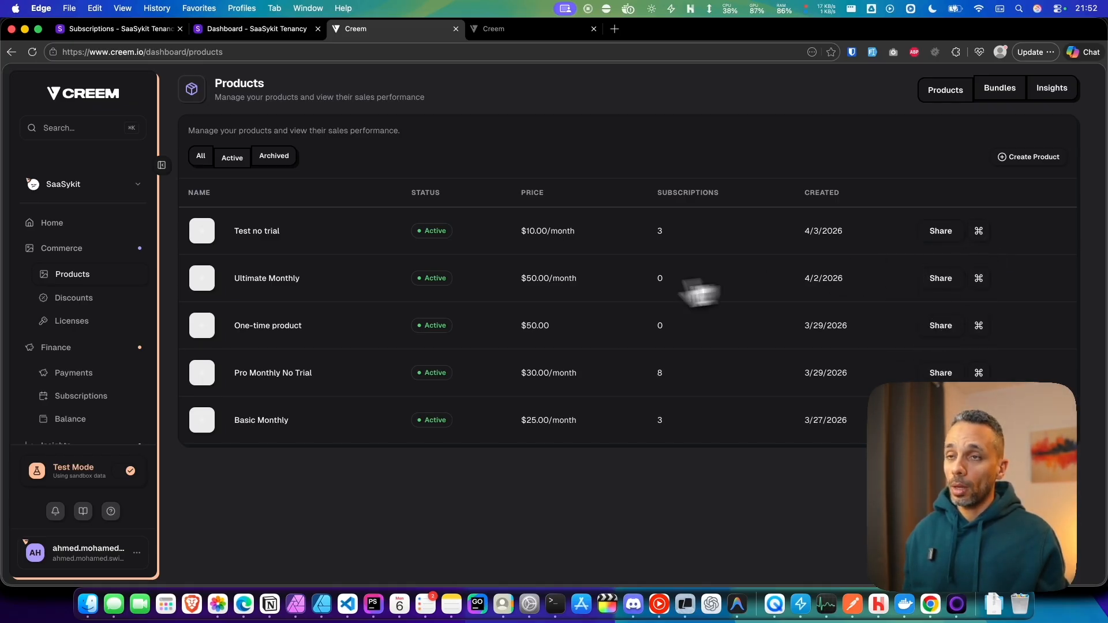
Step: Open Plan 1 in the SaaSykit admin Plans list and show its Payment Provider Data
click(237, 30)
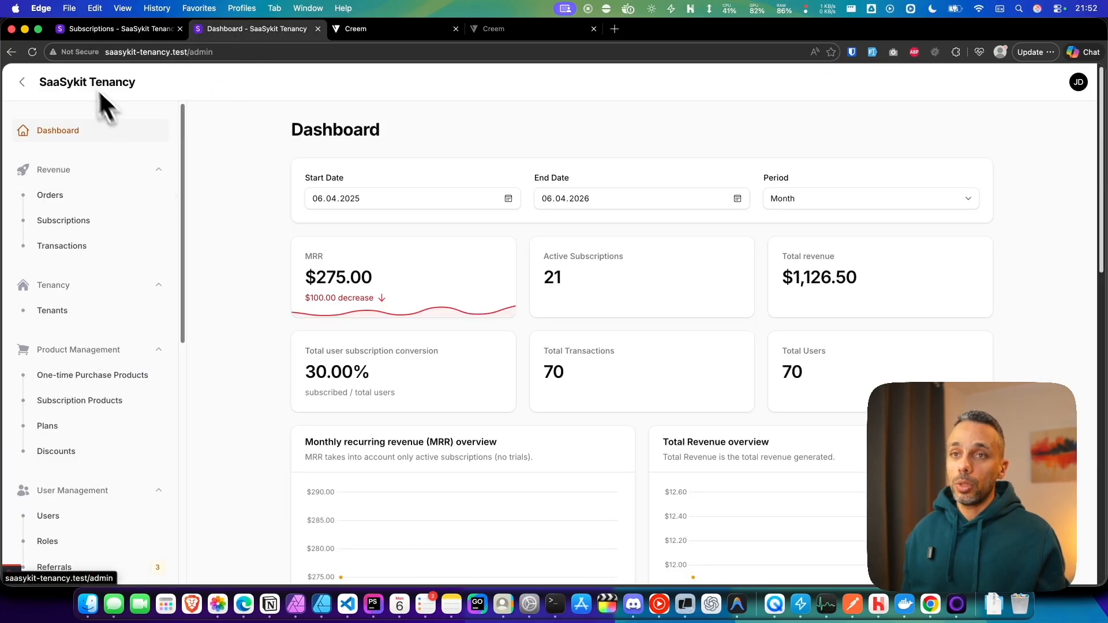
scroll(173, 157, down, 1)
drag(181, 155, 191, 261)
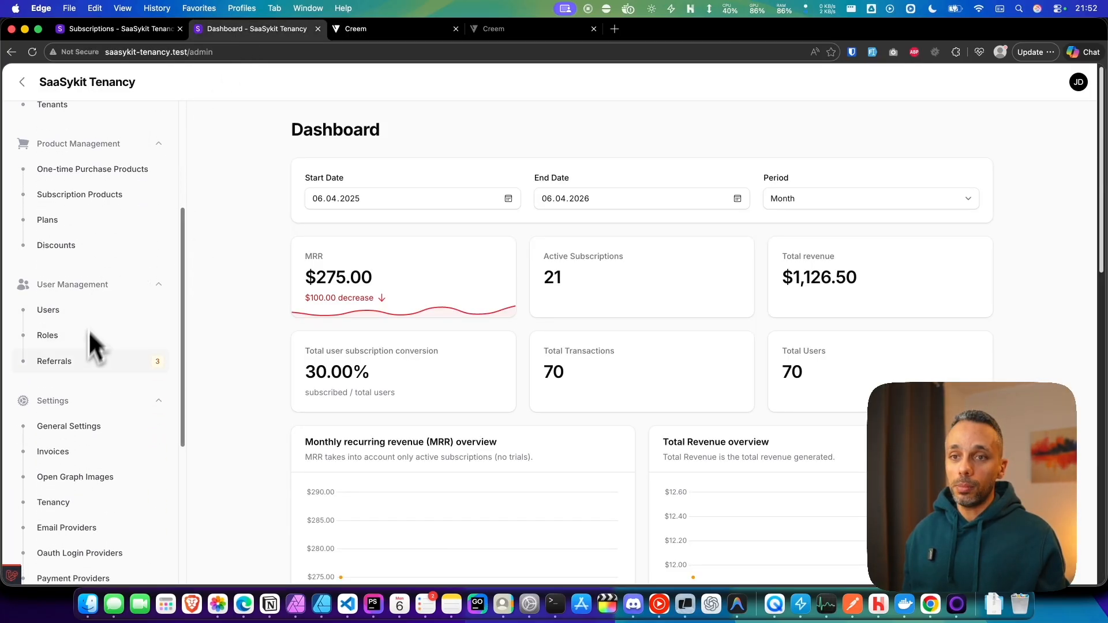
scroll(73, 300, down, 1)
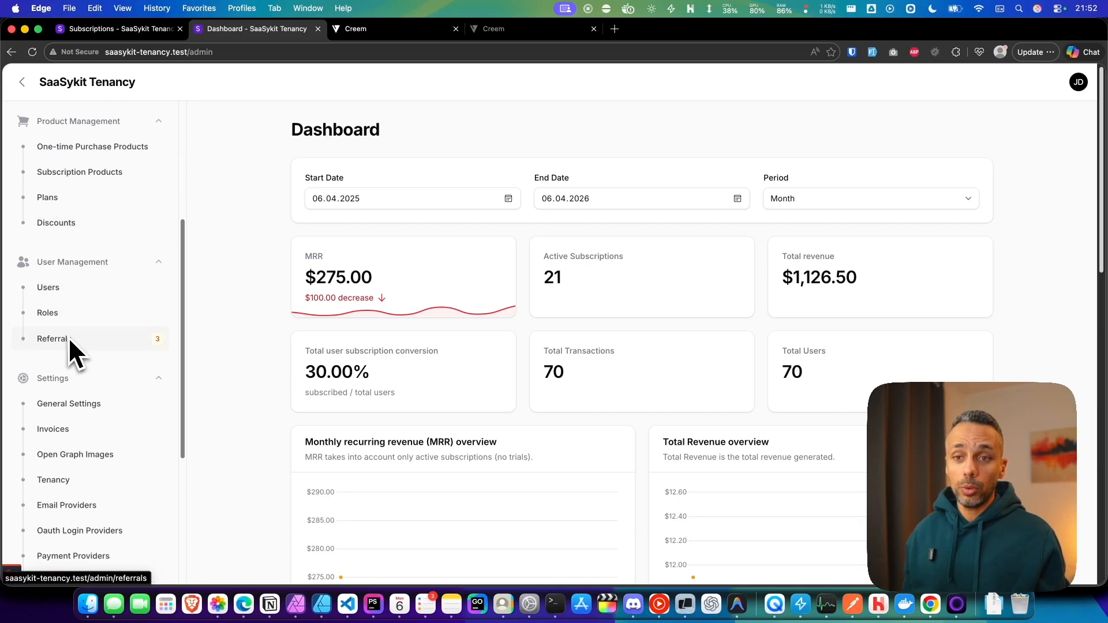
click(74, 202)
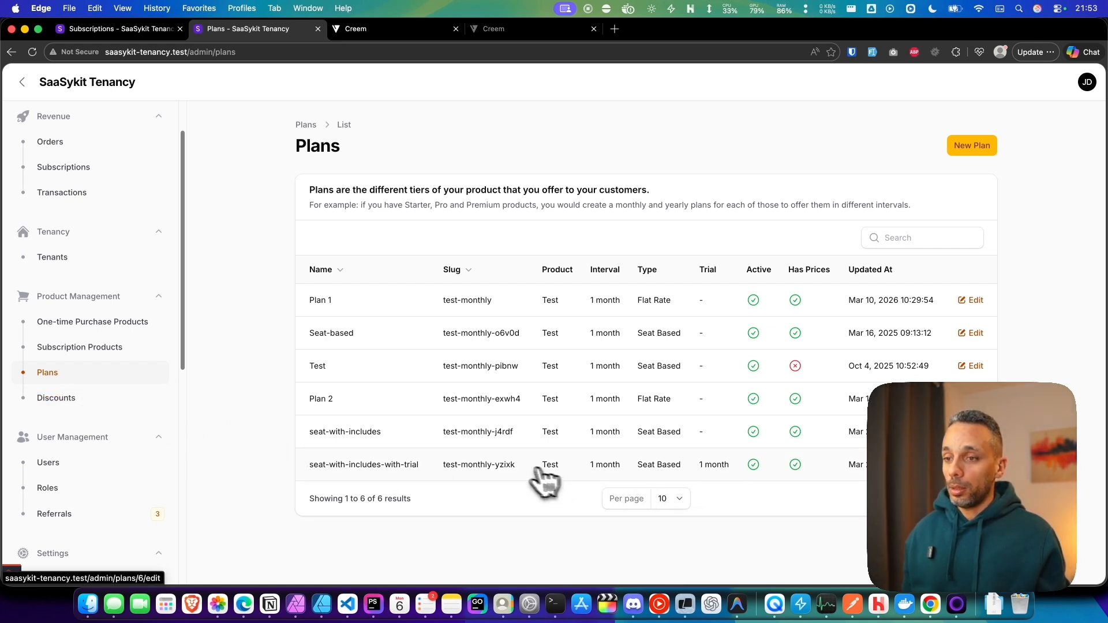
click(390, 306)
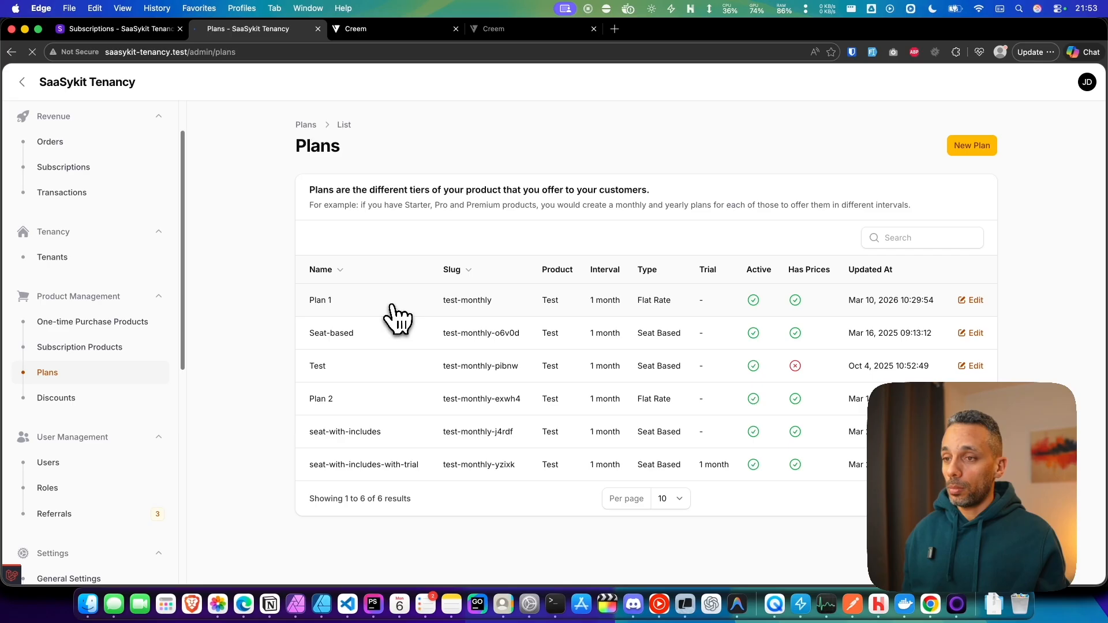
scroll(549, 445, down, 10)
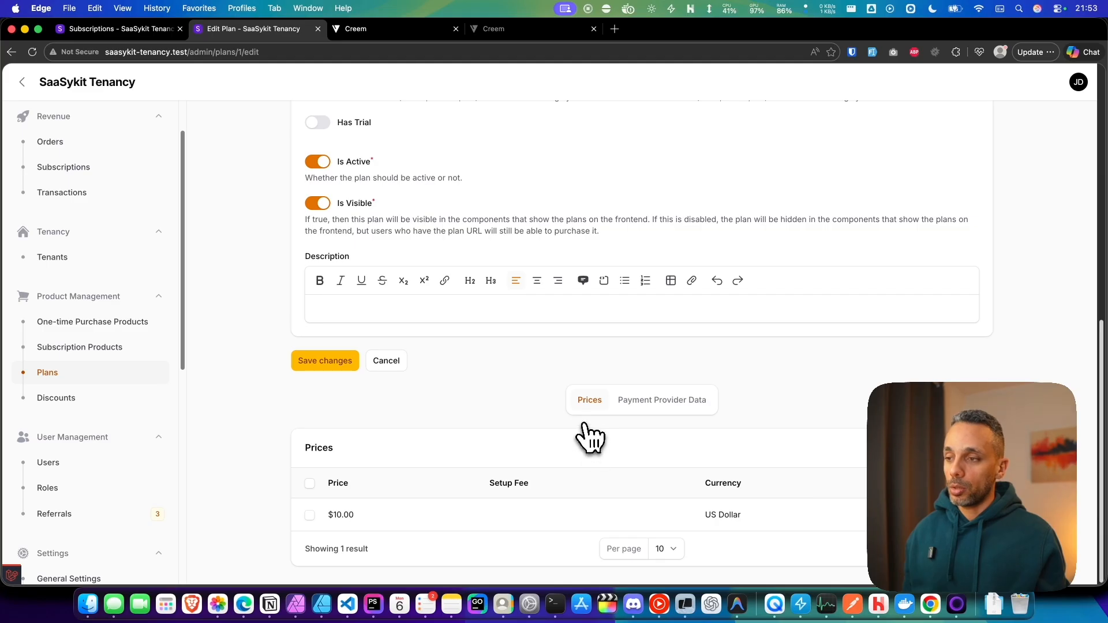
click(659, 406)
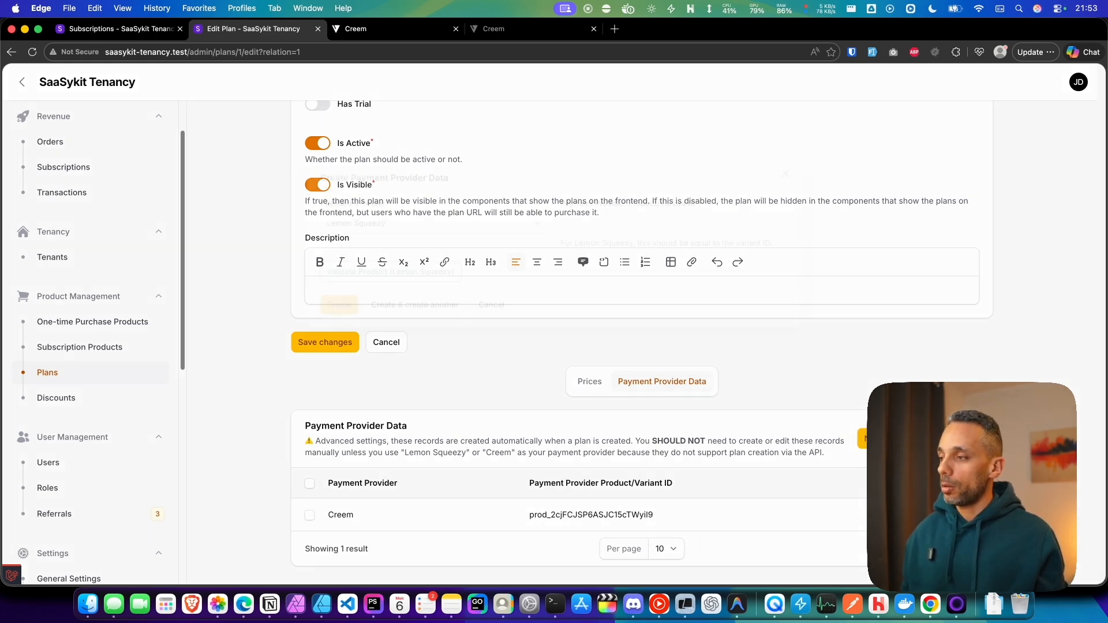
Step: Add a Creem payment provider record to Plan 1 with the copied product ID, validating the product before creating it
click(871, 439)
click(491, 219)
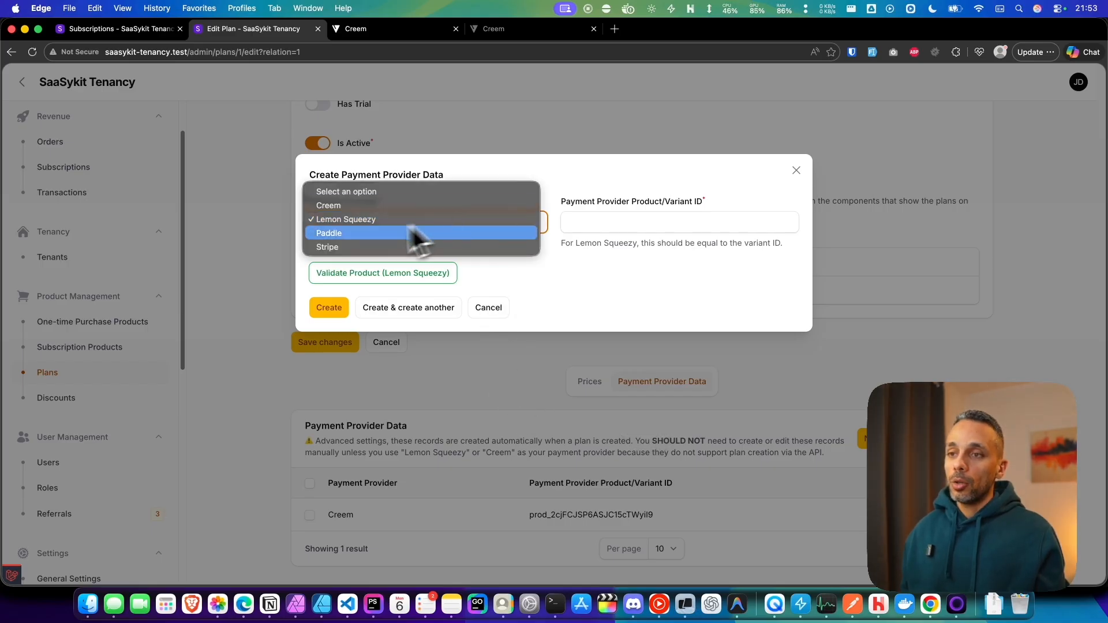
click(341, 213)
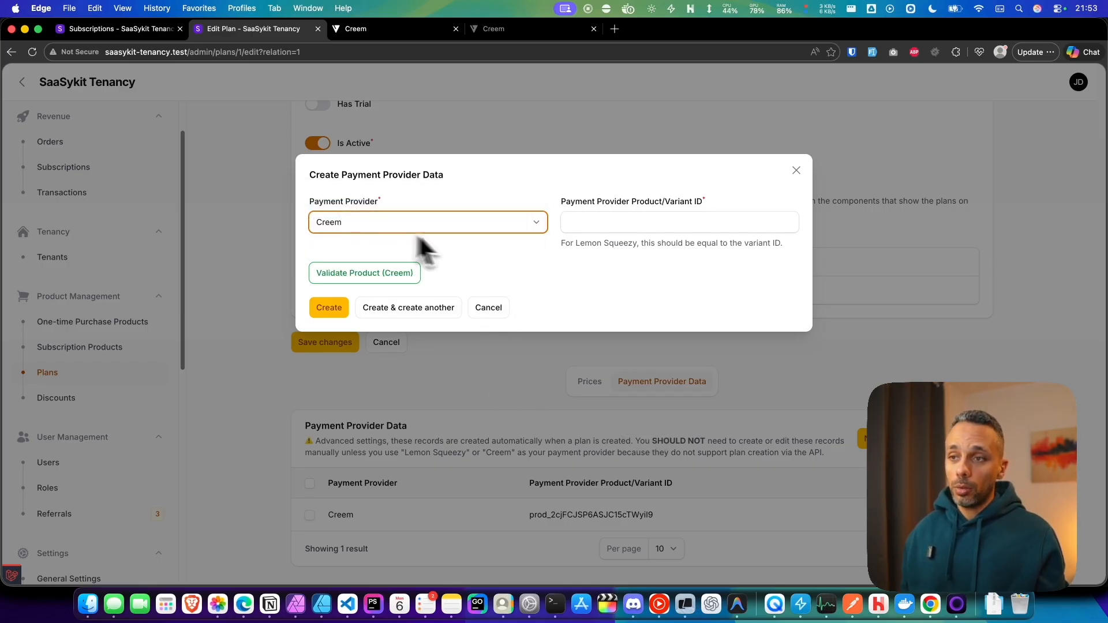
click(611, 222)
text(prod_2cjFCJSP6ASJC15cTWyil9)
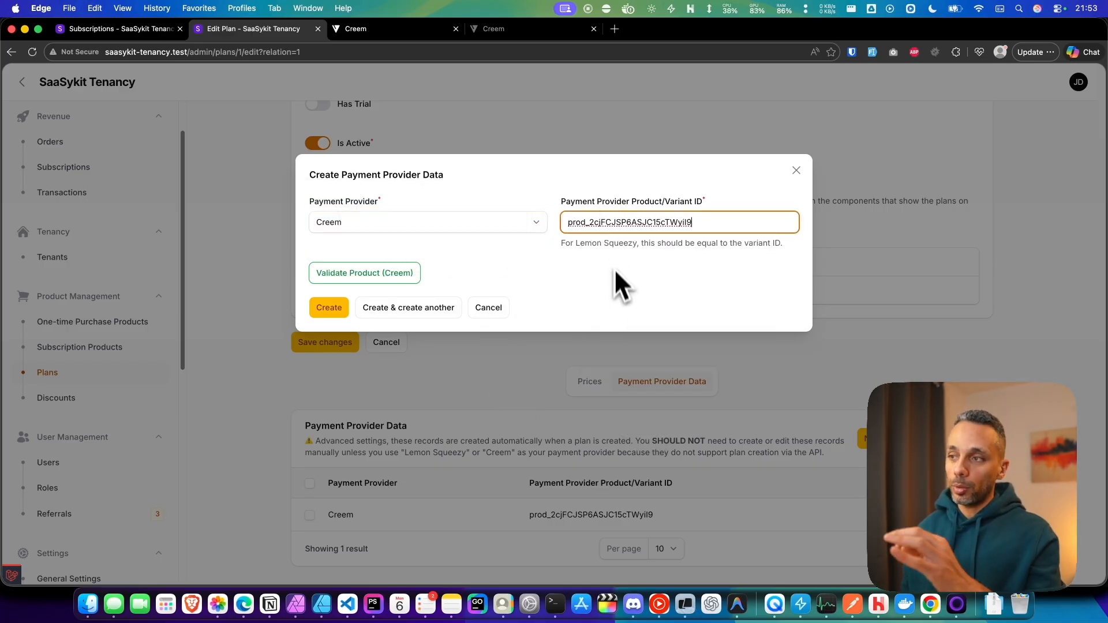
click(615, 282)
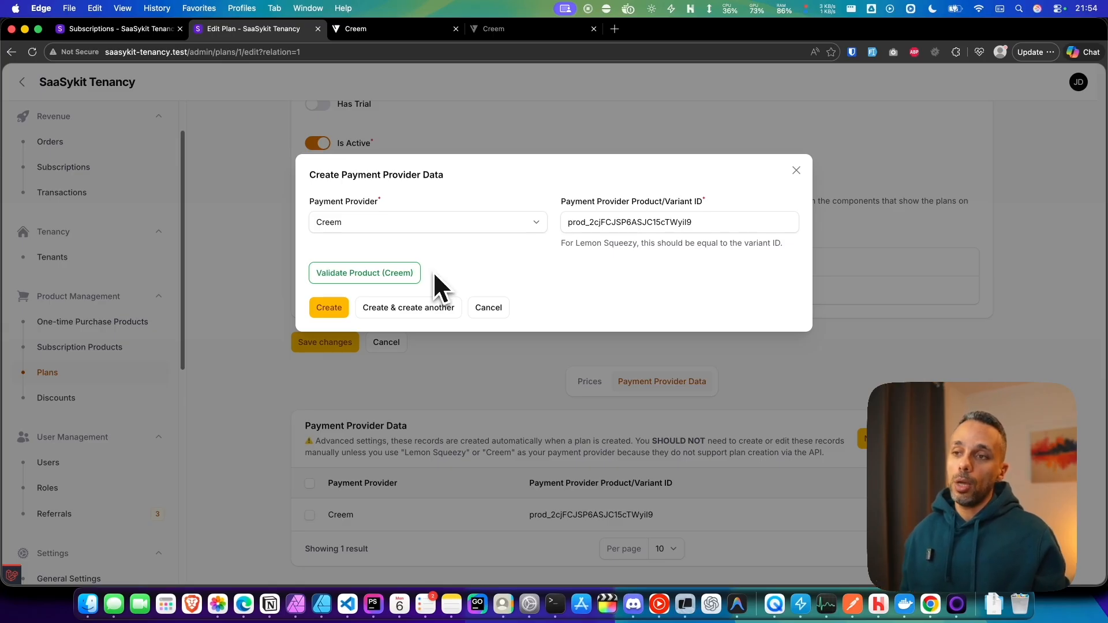
click(356, 278)
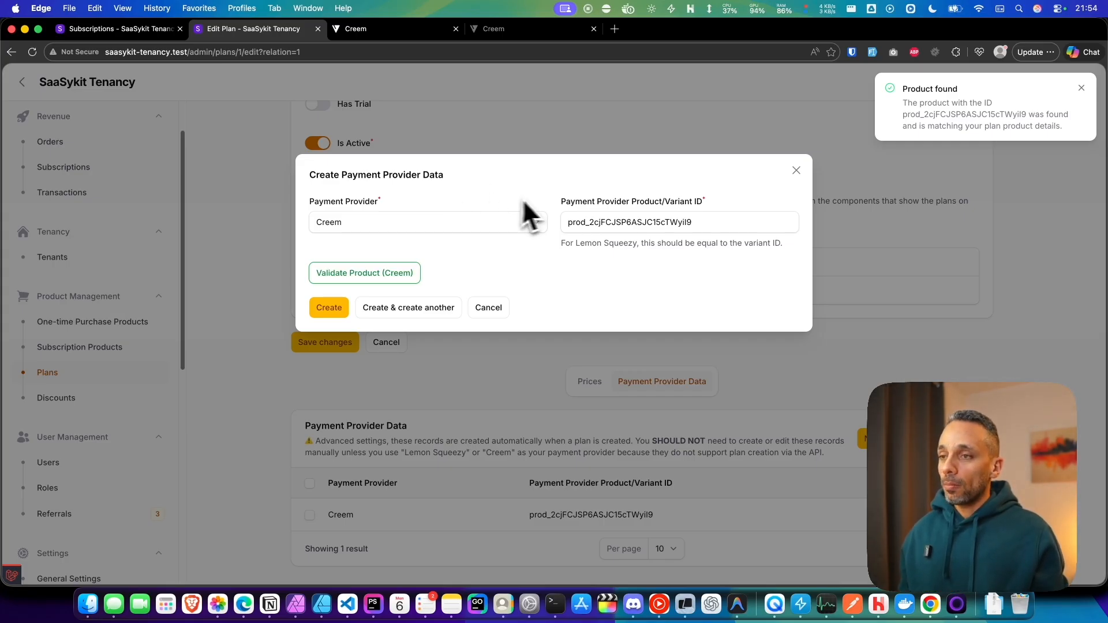
click(327, 309)
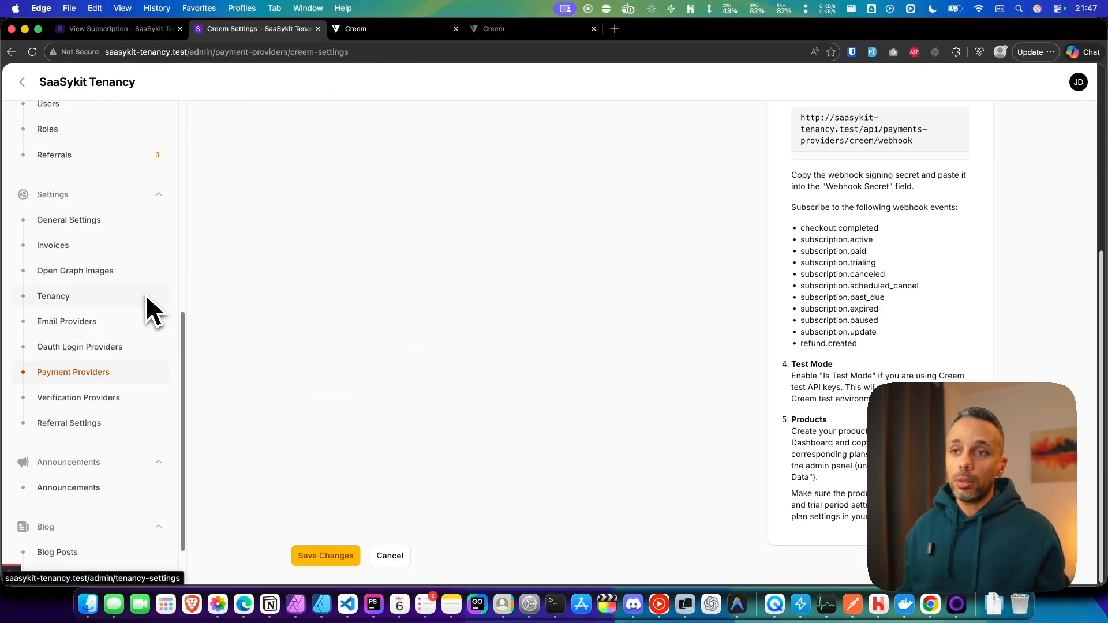
Step: Review the Creem settings and webhook configuration, then open the admin Dashboard
scroll(148, 310, up, 10)
scroll(196, 256, up, 3)
click(376, 29)
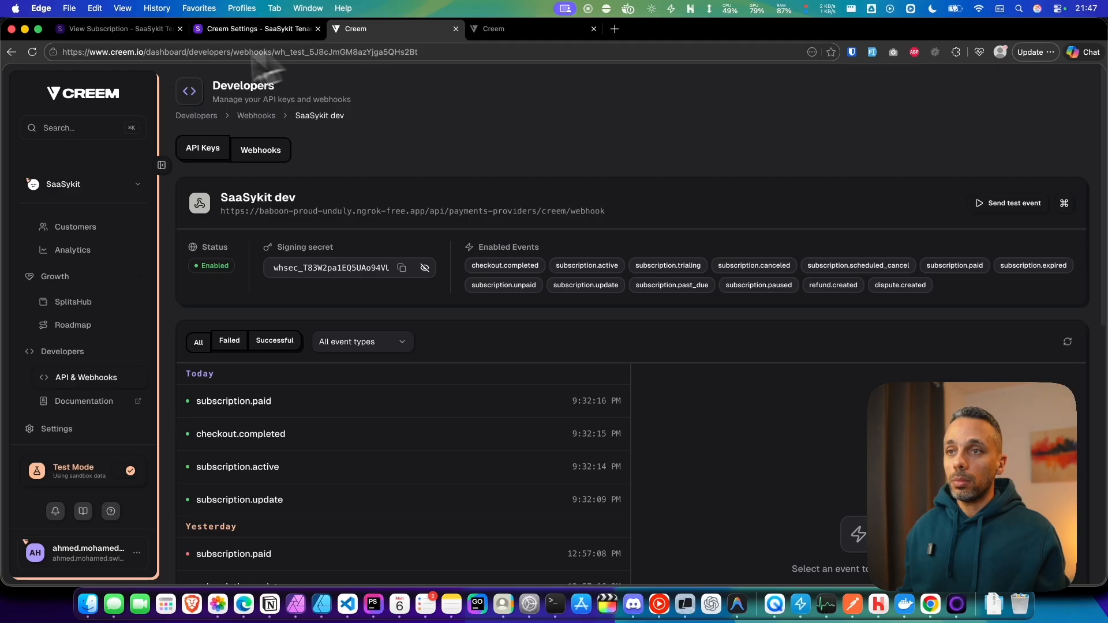
click(222, 30)
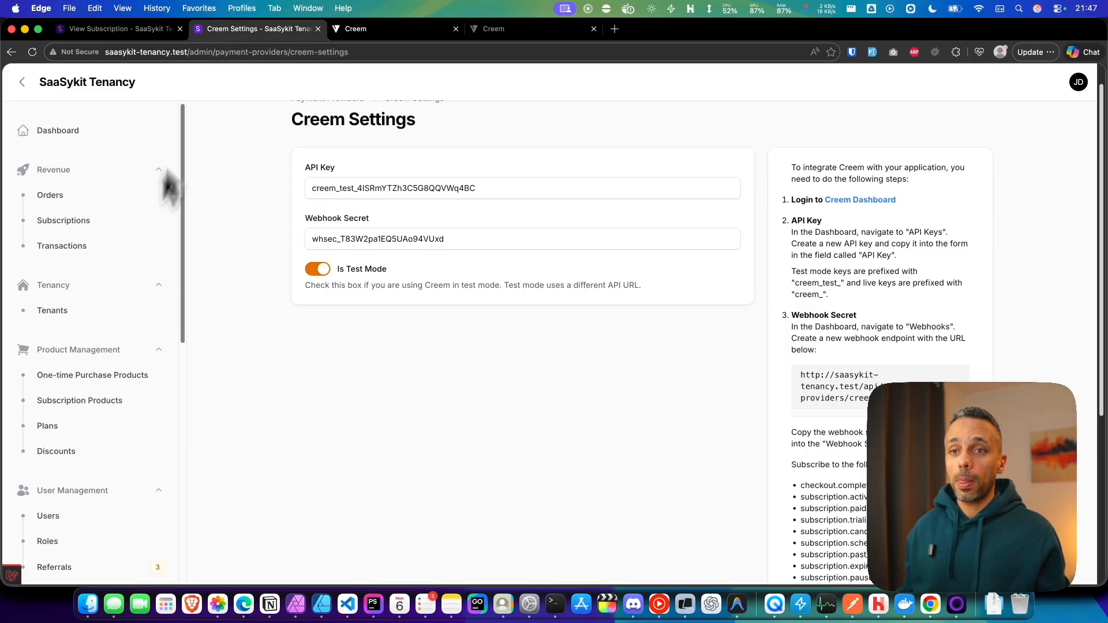
click(87, 132)
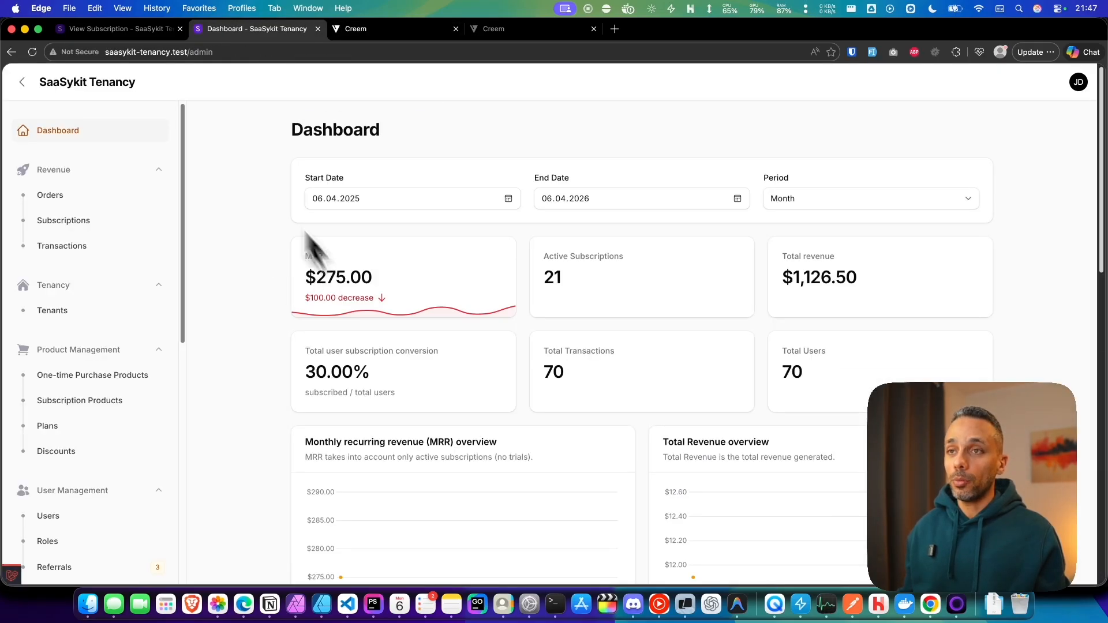
Step: Open the SaaSykit site's home page in the first tab
click(131, 28)
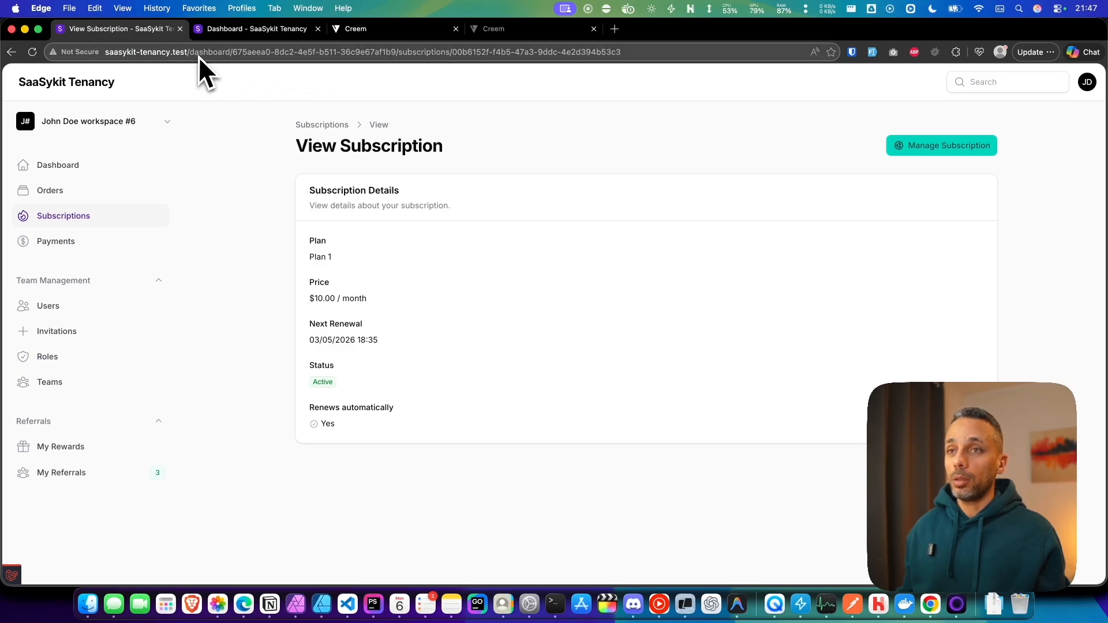
drag(199, 56, 722, 55)
key(BackSpace)
key(Return)
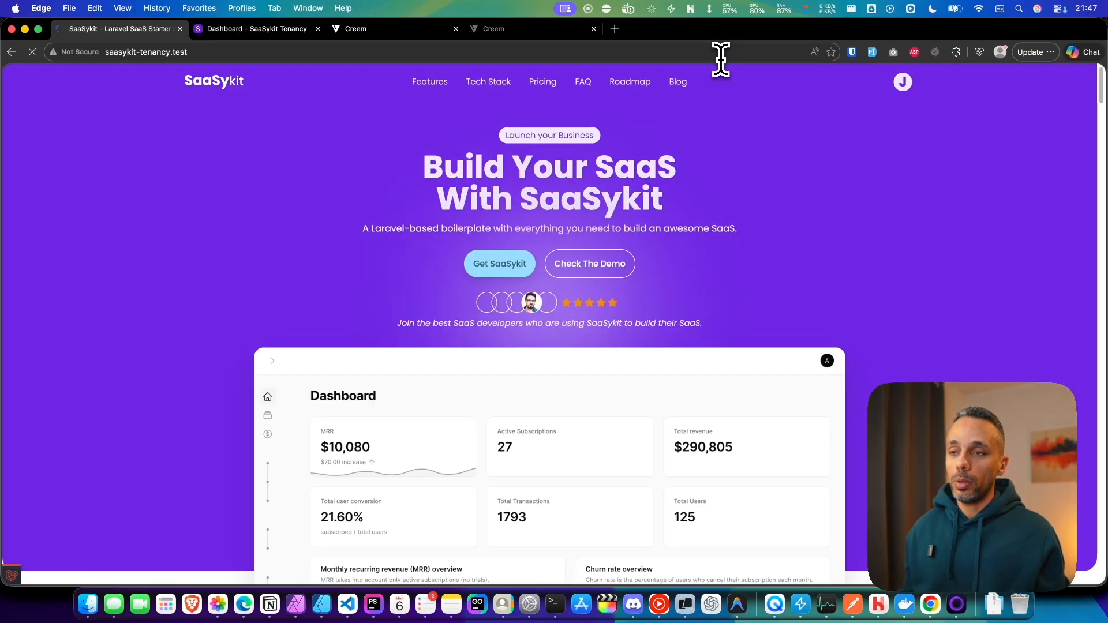
Step: Buy the $10.00 monthly Test plan from the pricing section, choosing Creem as the payment method
click(481, 269)
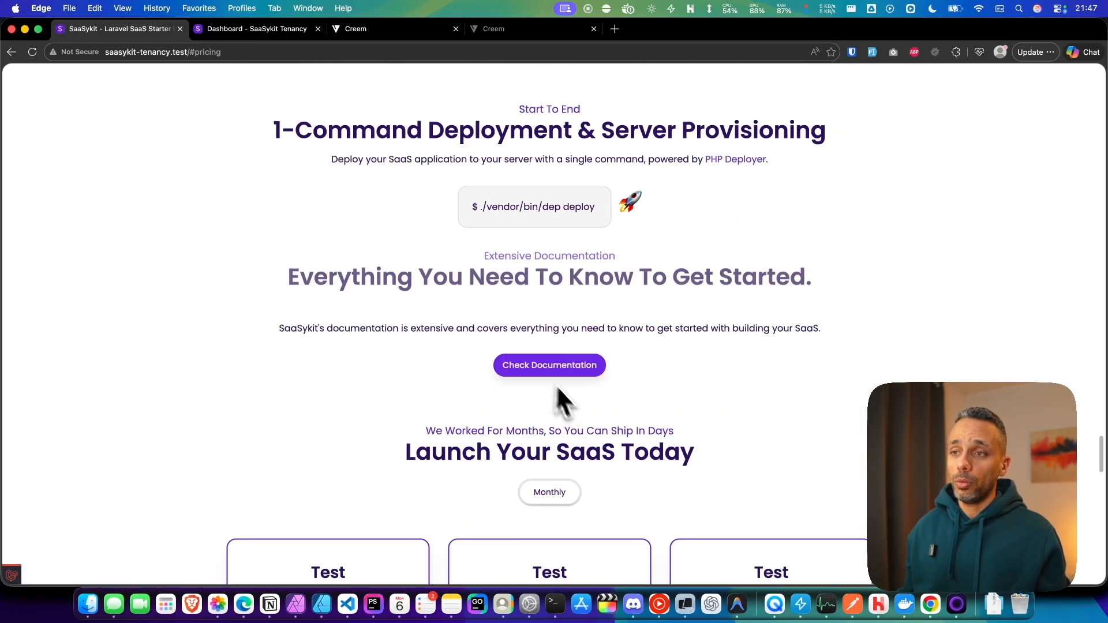
scroll(731, 350, down, 1)
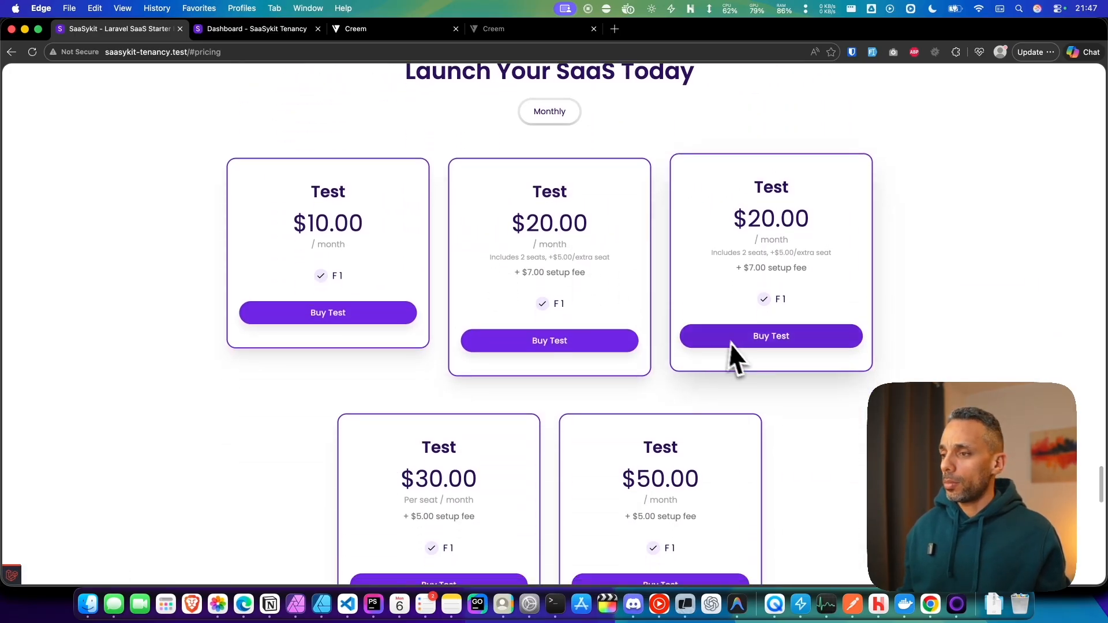
scroll(742, 392, down, 1)
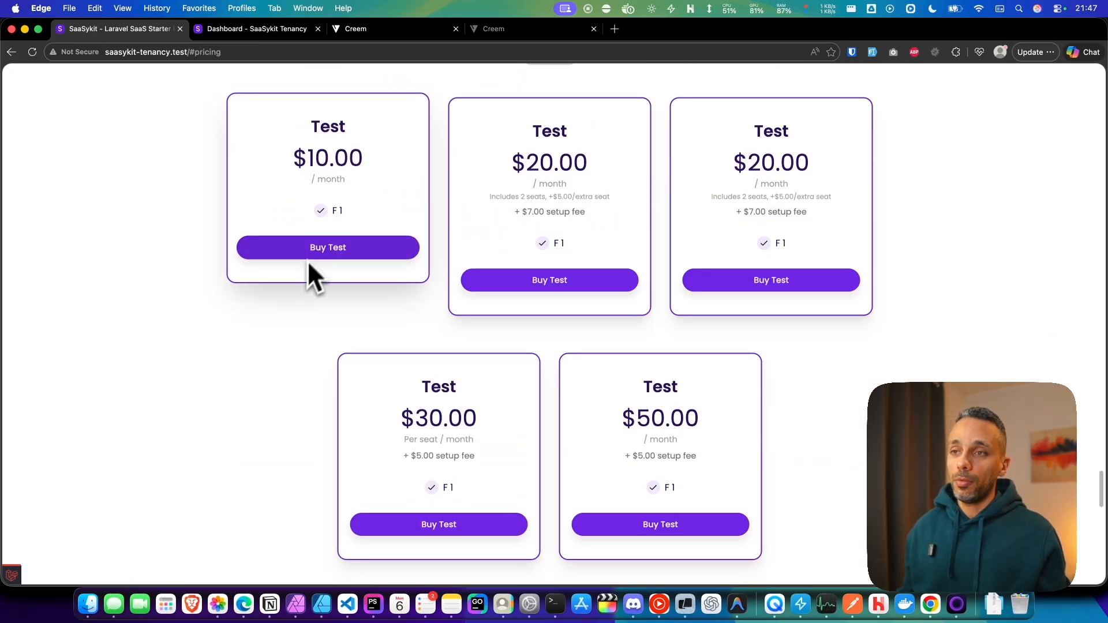
click(329, 249)
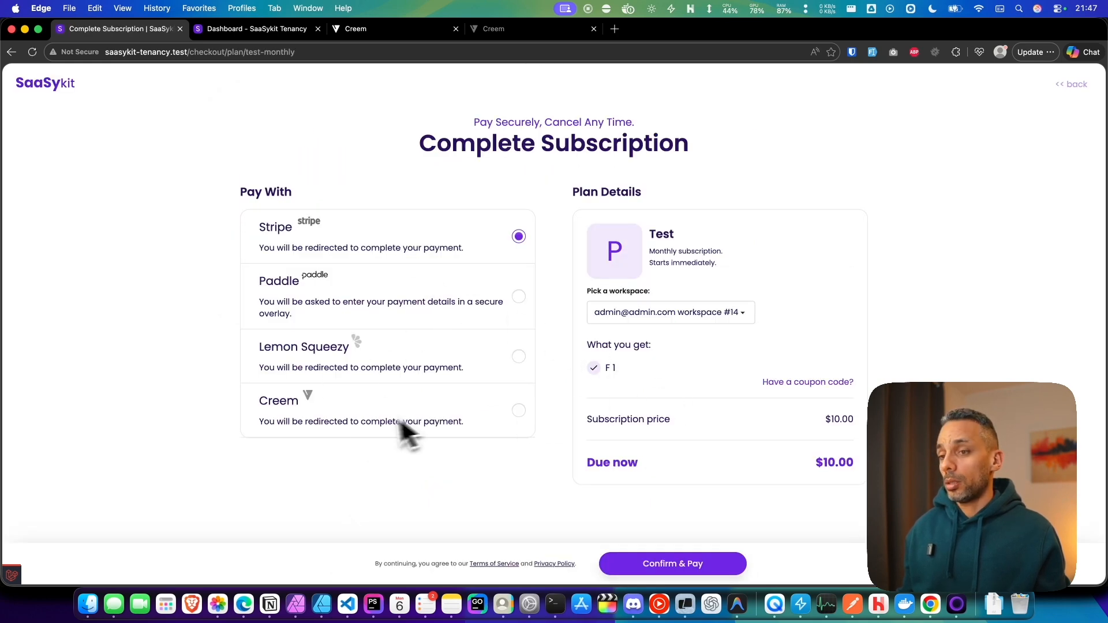
click(375, 424)
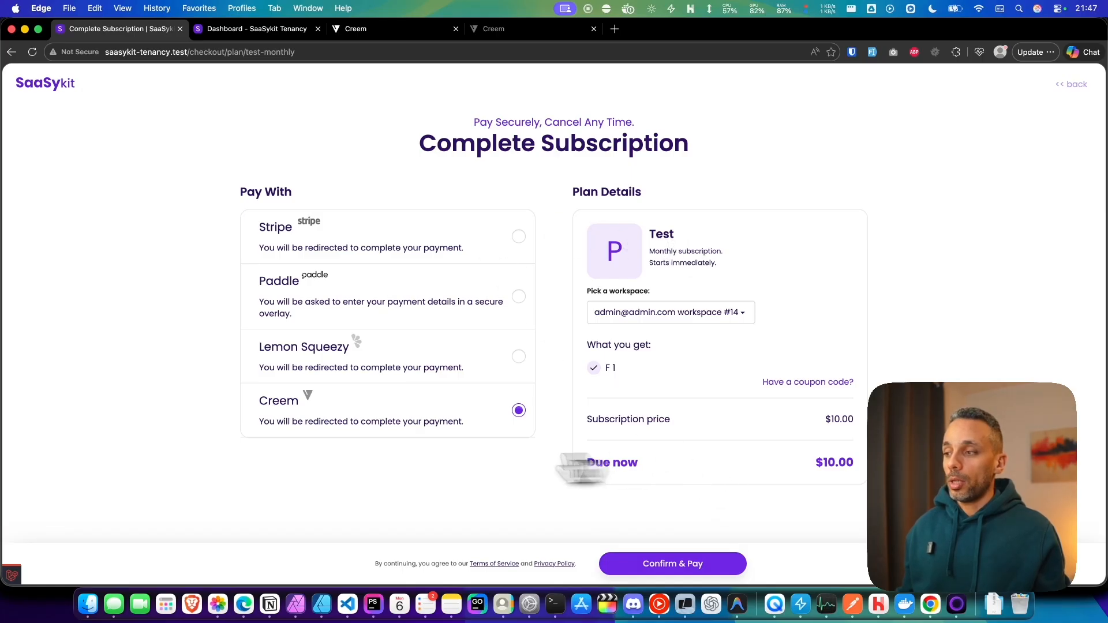
click(709, 567)
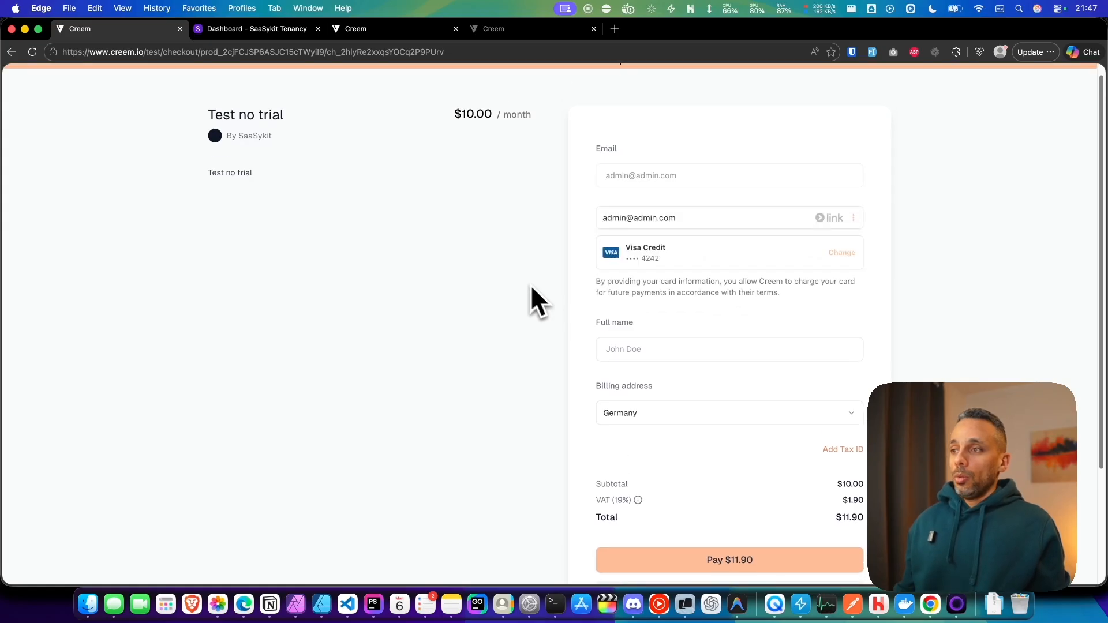
Step: Fill in a placeholder full name on the Creem checkout form
scroll(727, 289, down, 1)
click(709, 310)
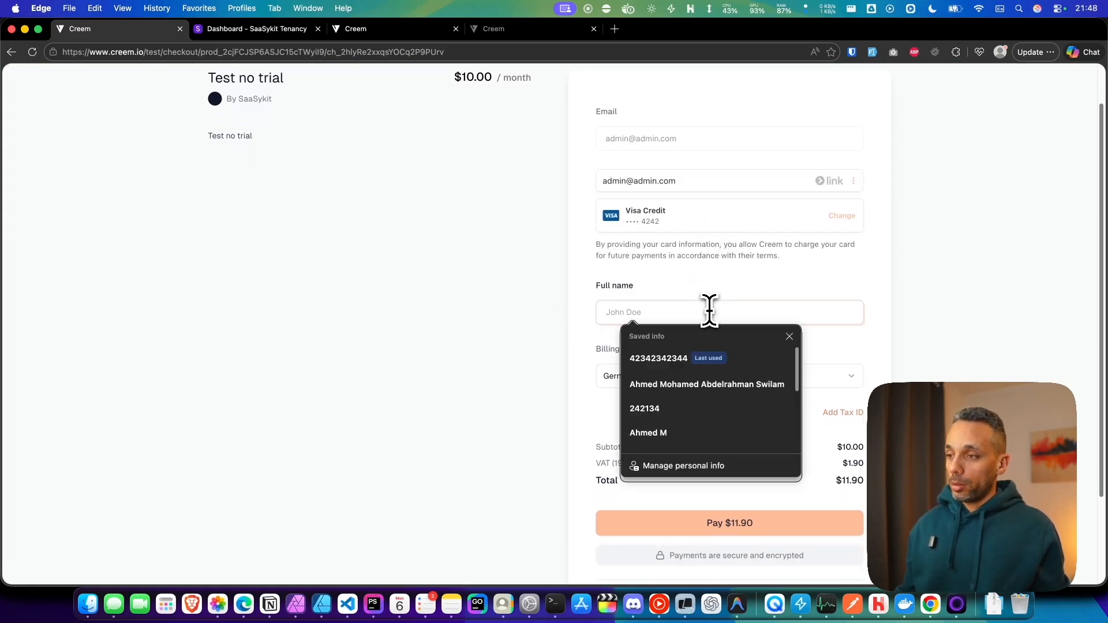
click(906, 303)
scroll(690, 223, up, 2)
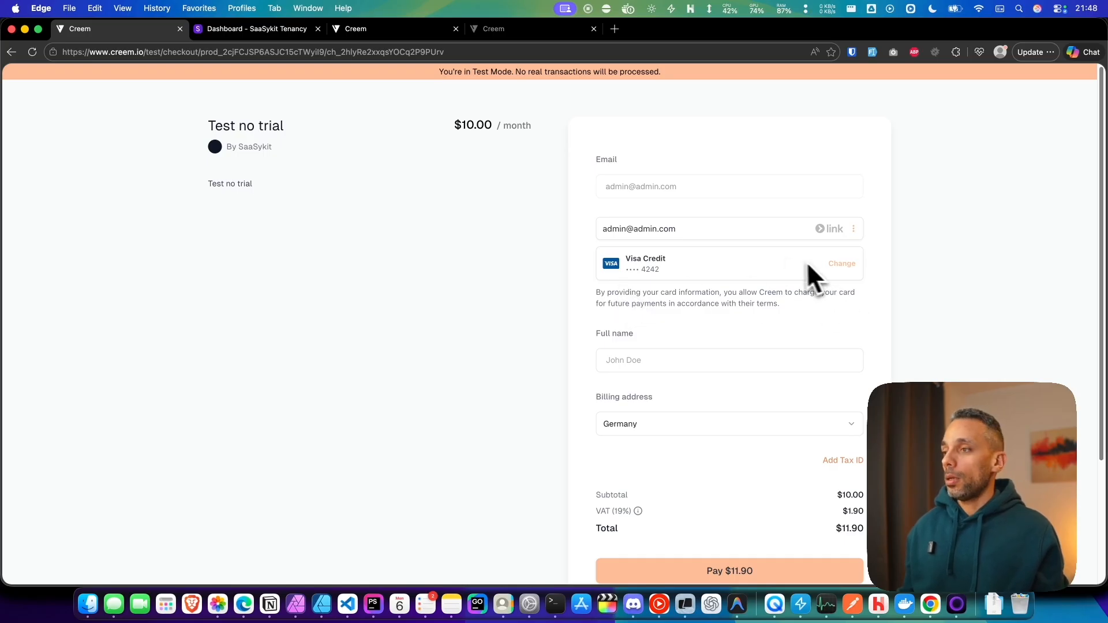
scroll(713, 329, down, 1)
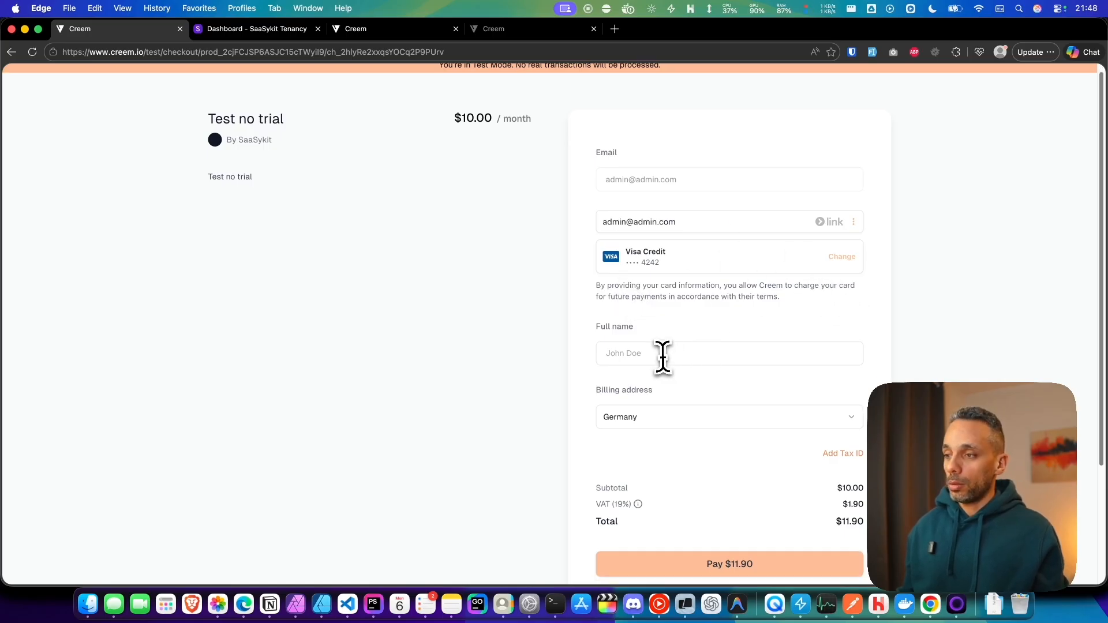
click(685, 353)
text(adasdada)
key(super+a)
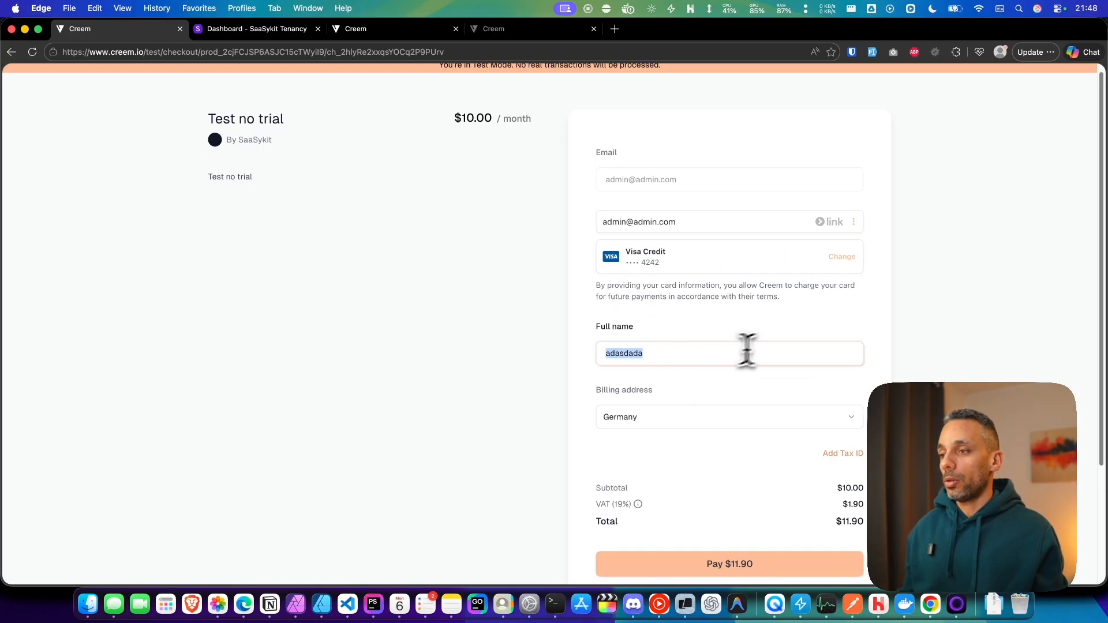
Step: Pay $11.90 to complete the test subscription checkout
scroll(791, 346, down, 3)
click(759, 268)
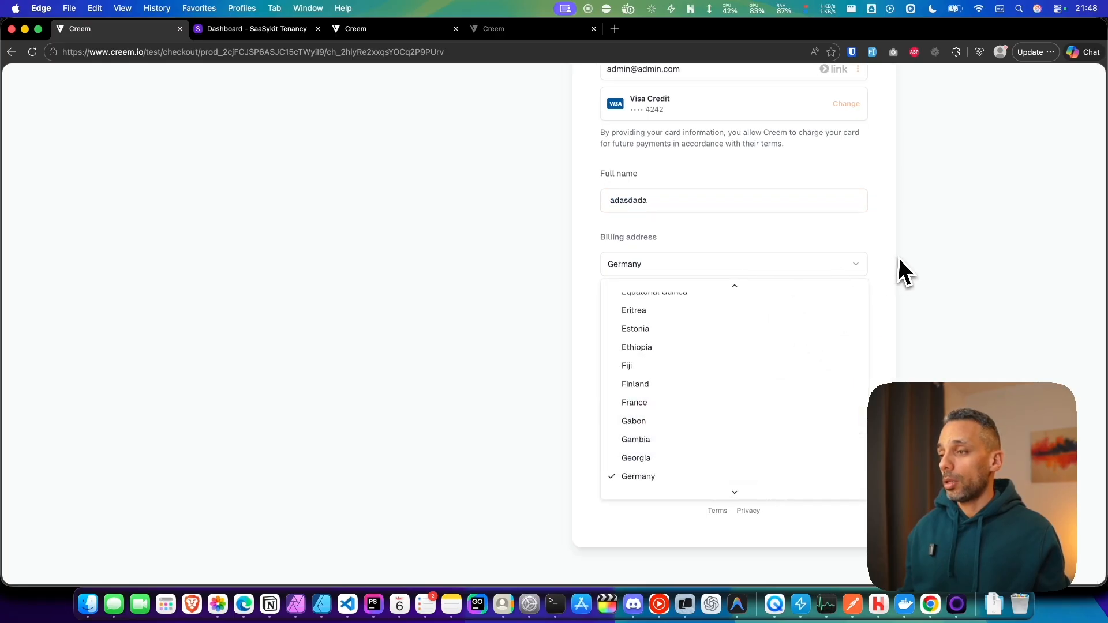
click(898, 256)
drag(595, 352, 872, 361)
click(618, 371)
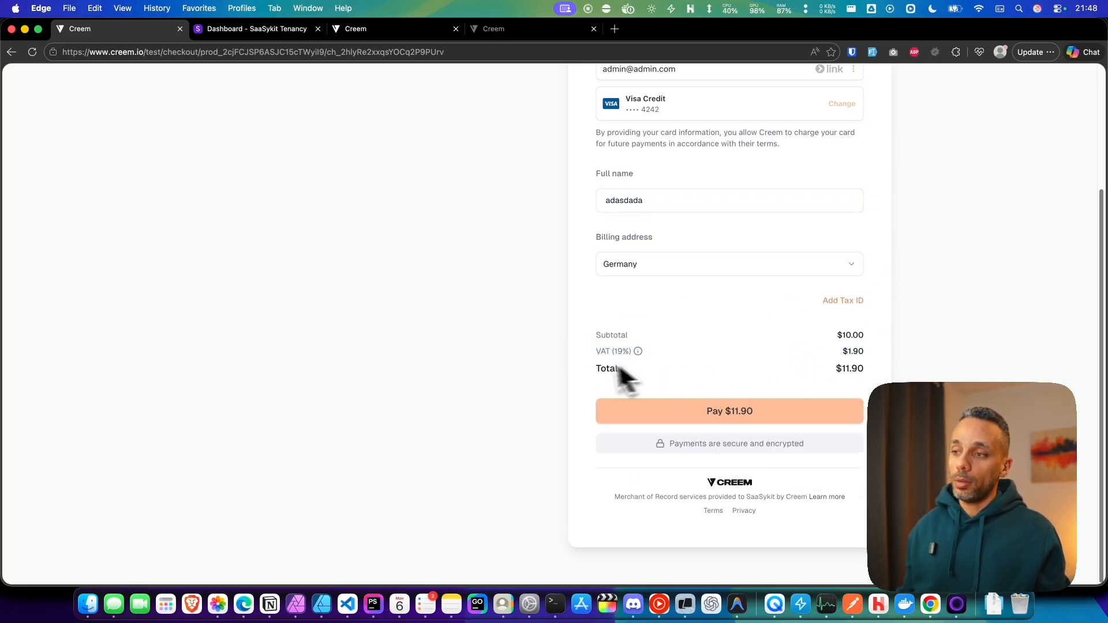
drag(593, 352, 868, 352)
click(877, 365)
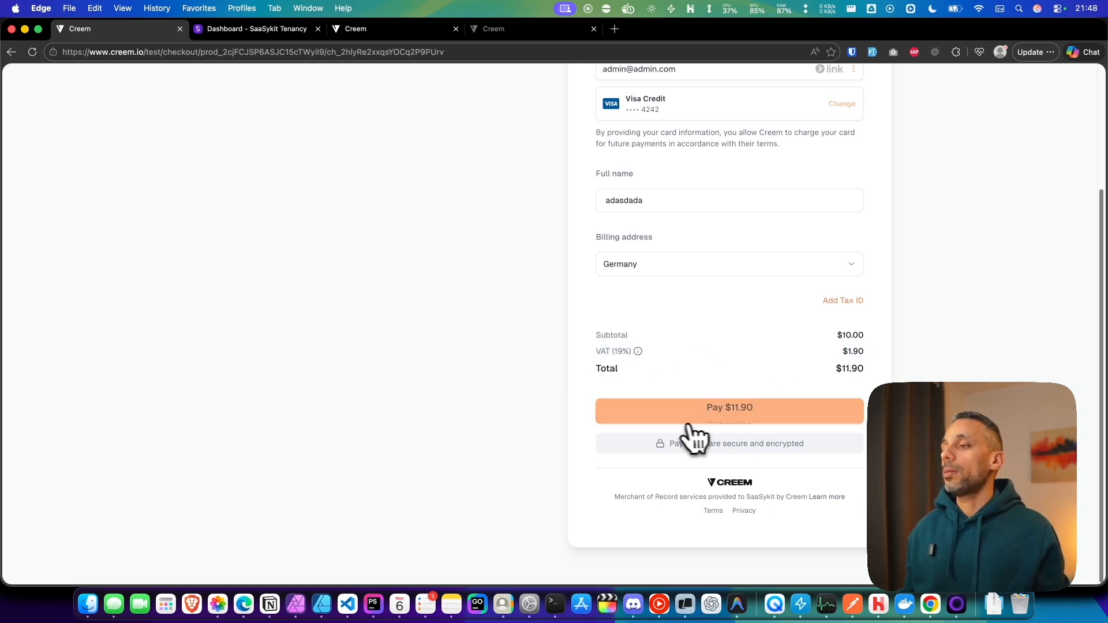
click(720, 424)
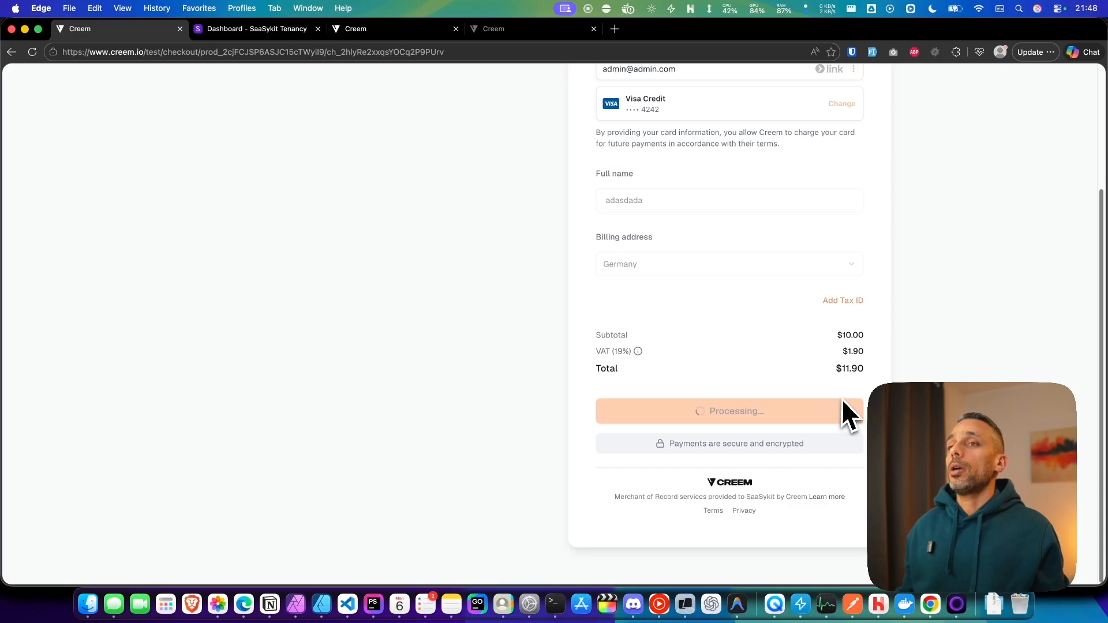
scroll(414, 400, up, 3)
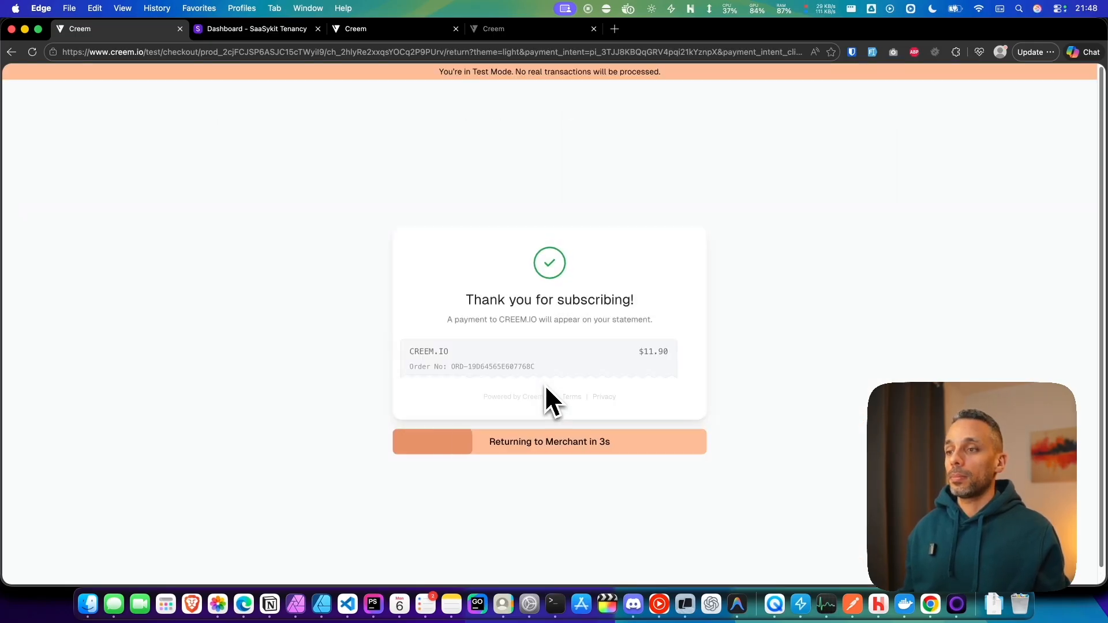
Step: Return to SaaSykit and open the Subscriptions list in the admin panel
click(609, 444)
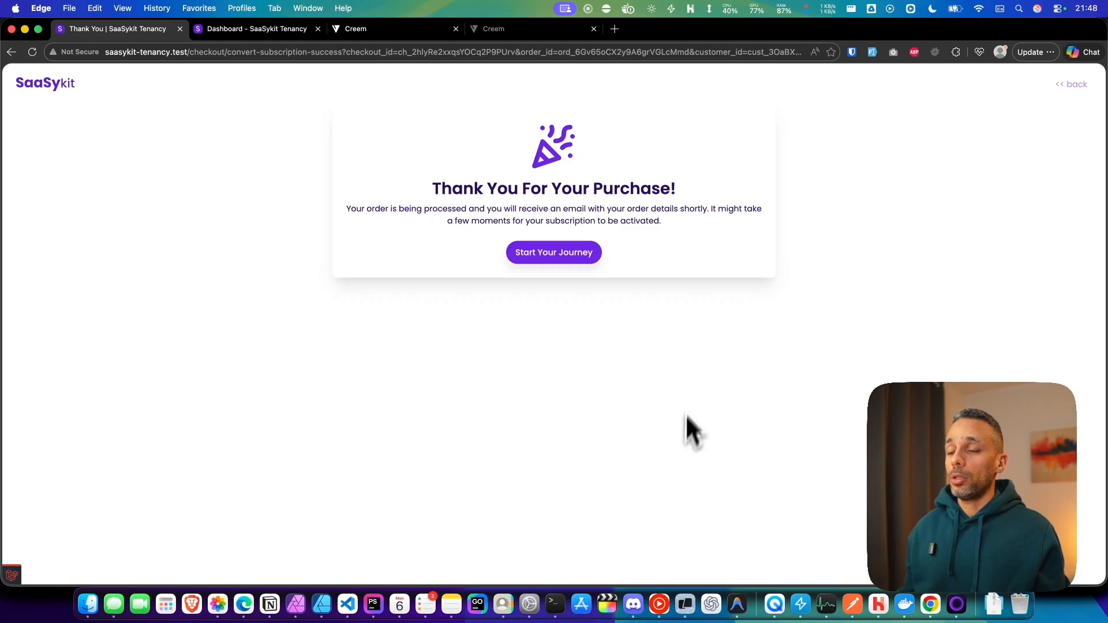
click(584, 257)
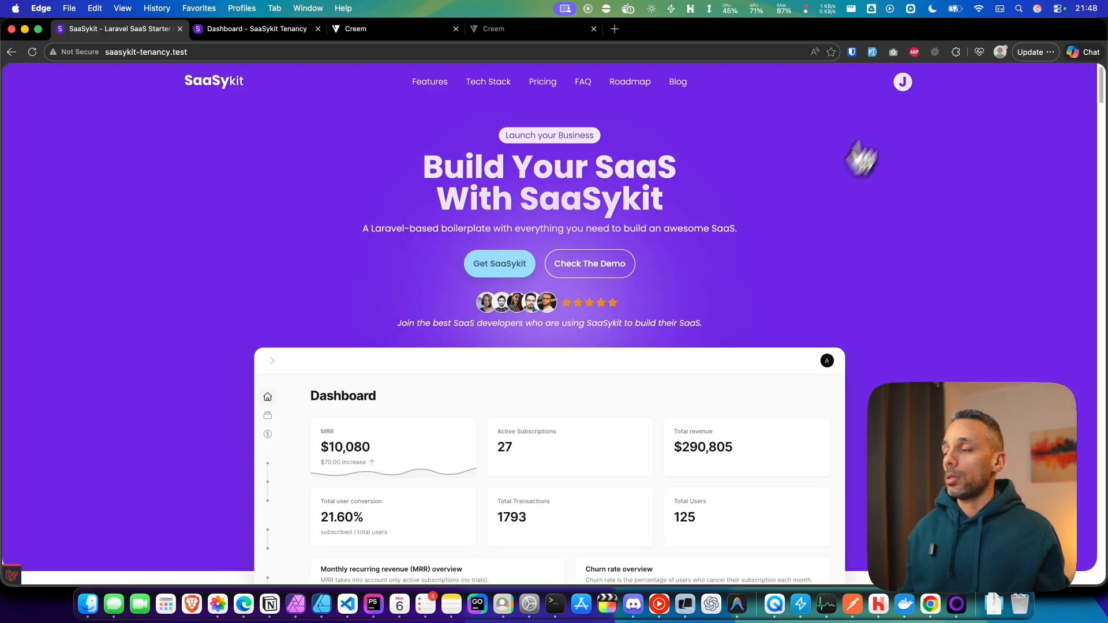
click(900, 83)
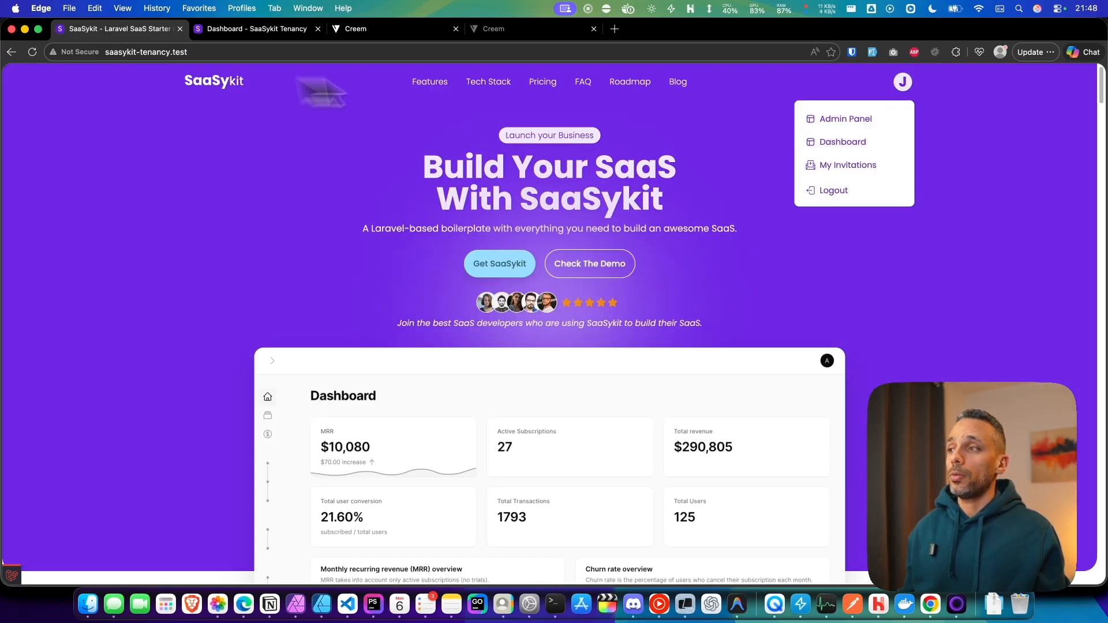
click(848, 119)
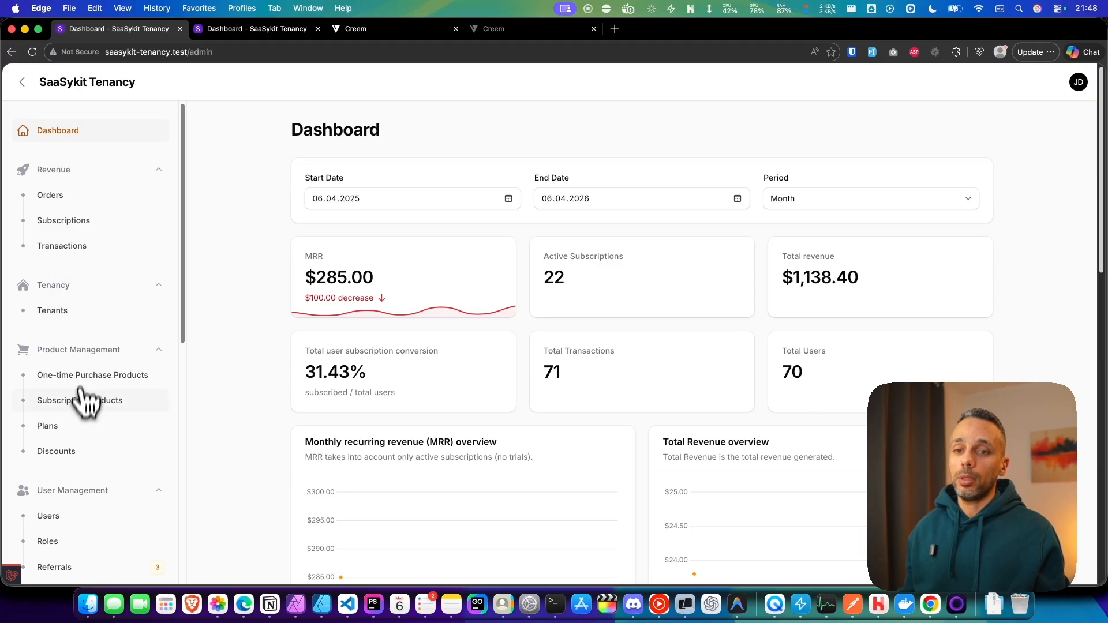
click(99, 227)
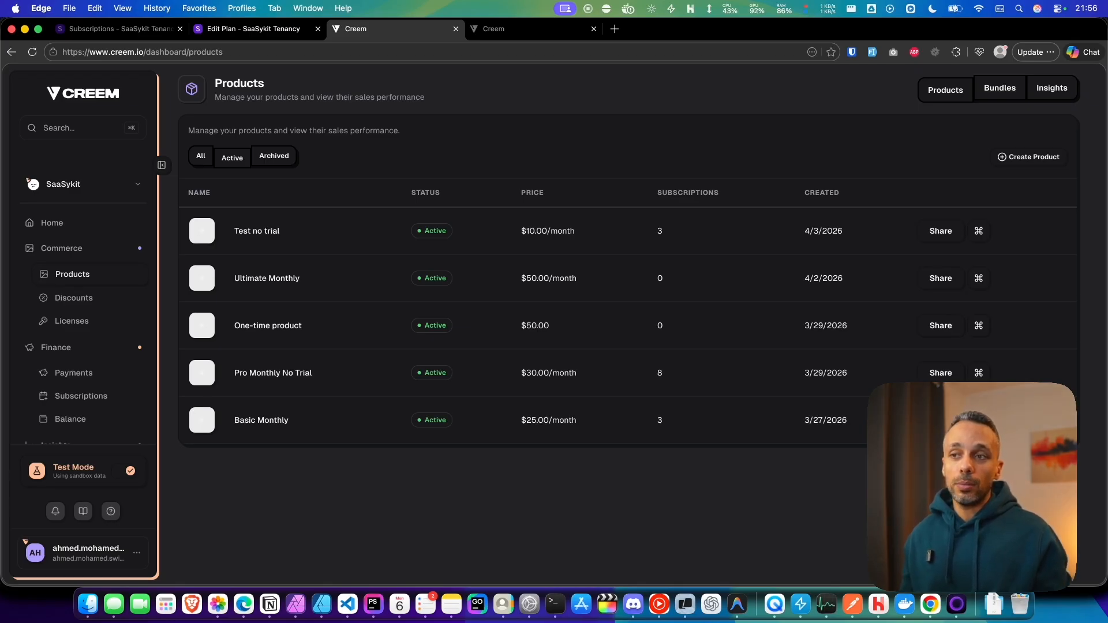
Step: Browse the Creem product roadmap
scroll(95, 346, down, 5)
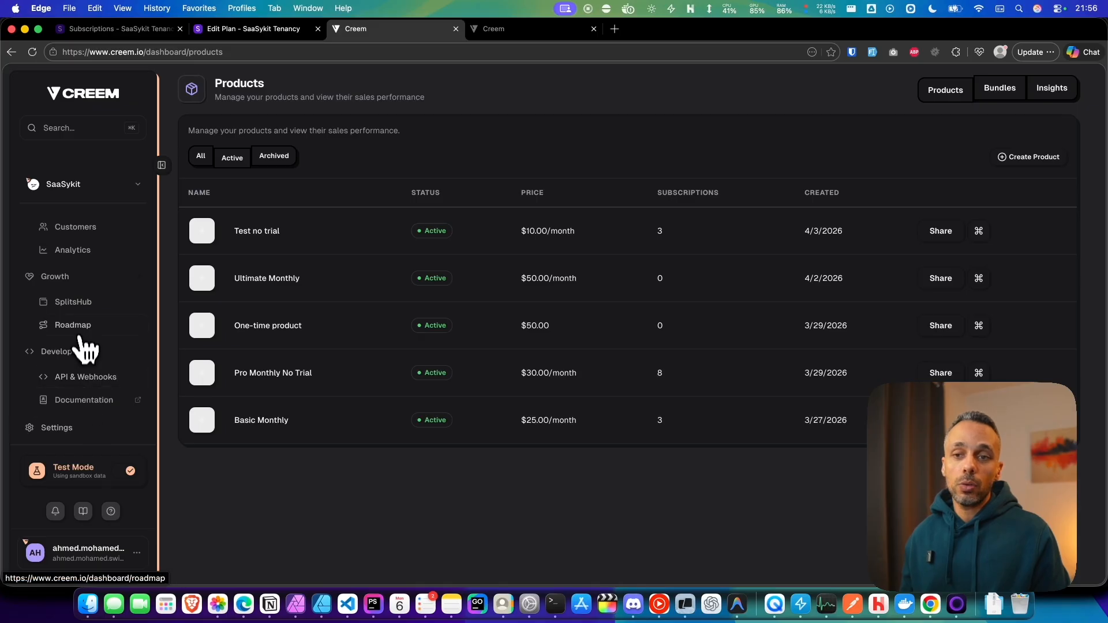
click(73, 325)
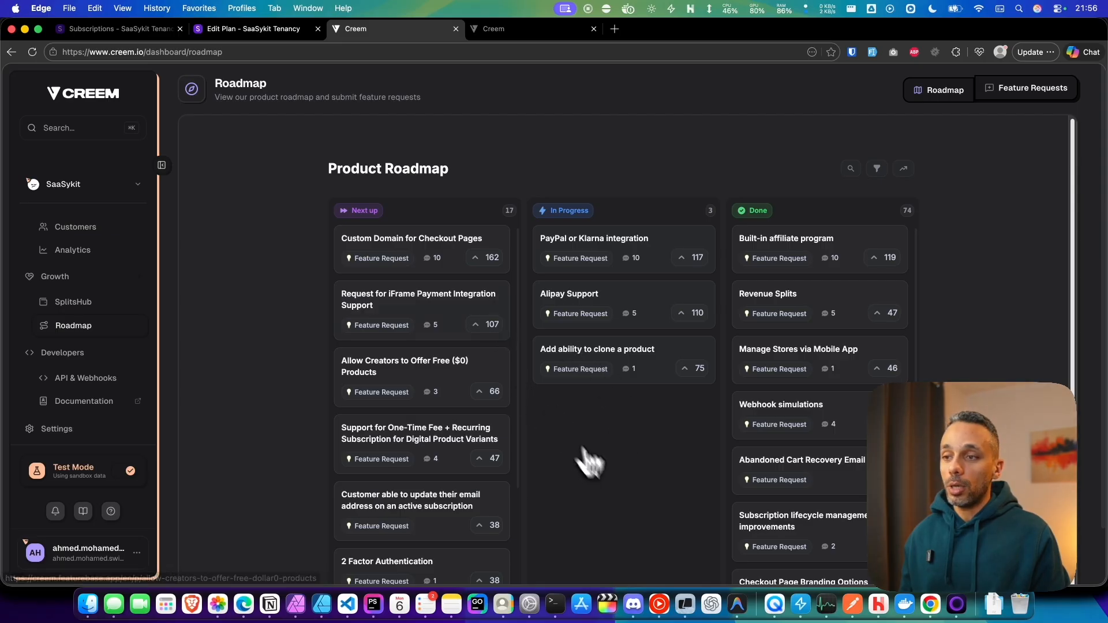
scroll(456, 348, down, 1)
scroll(542, 369, down, 3)
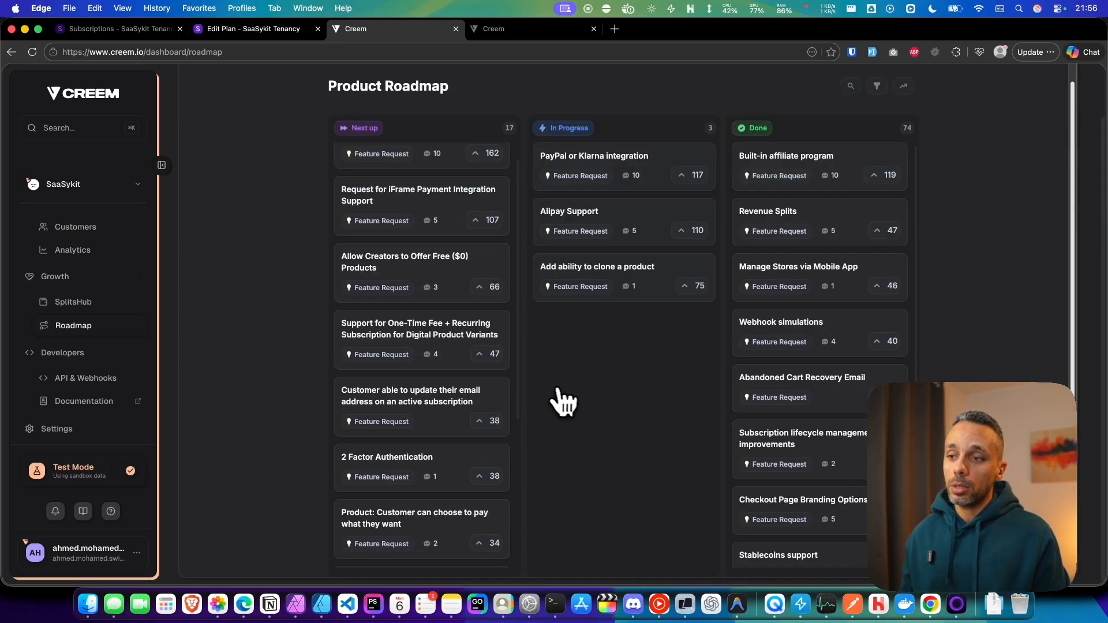